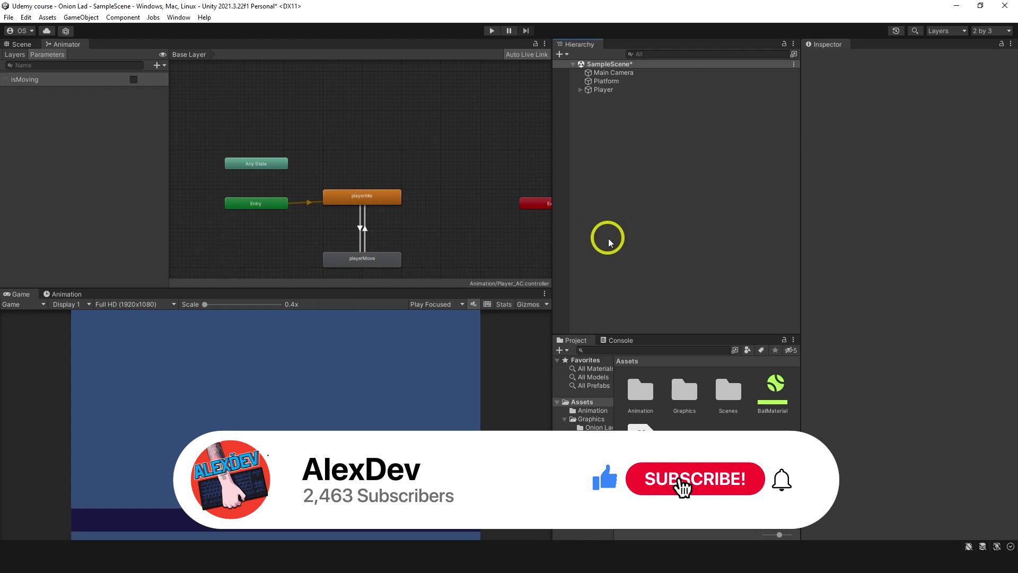
pyautogui.moveTo(484, 212); pyautogui.dragTo(439, 193, button='middle')
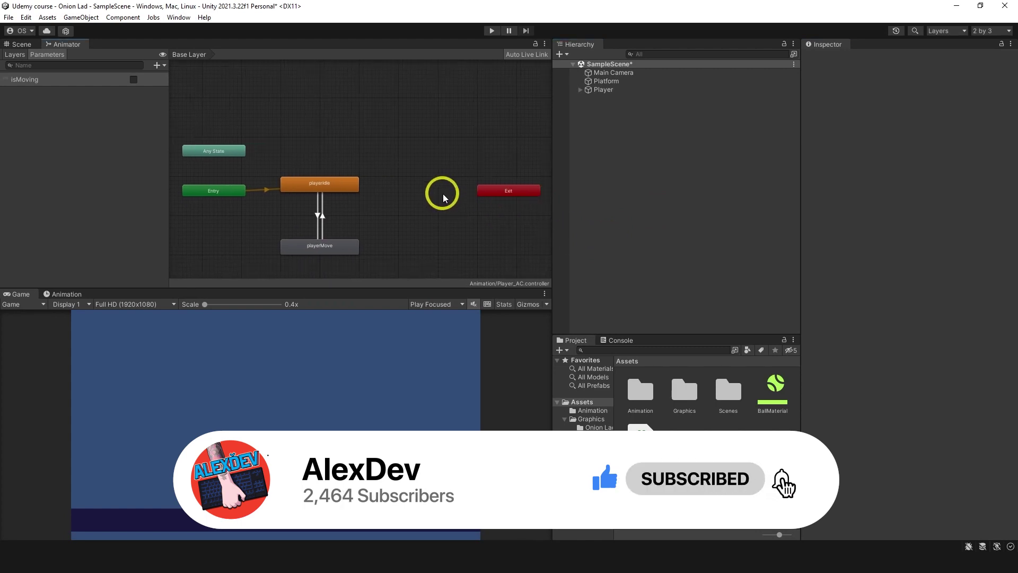
pyautogui.moveTo(386, 159)
pyautogui.mouseDown()
pyautogui.moveTo(319, 198)
pyautogui.moveTo(377, 246)
pyautogui.mouseUp()
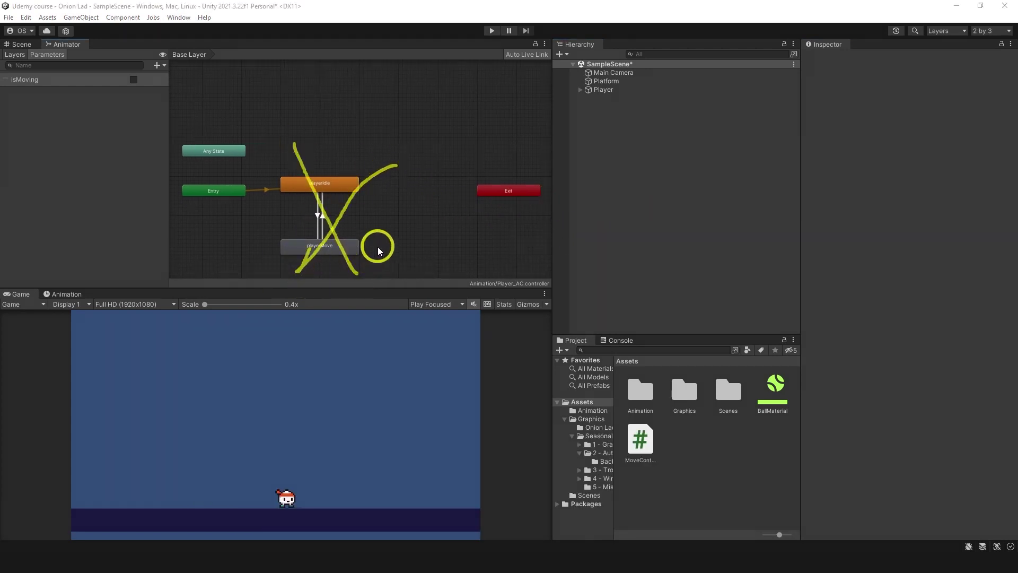
pyautogui.moveTo(439, 251)
pyautogui.mouseDown()
pyautogui.moveTo(369, 233)
pyautogui.moveTo(372, 212)
pyautogui.moveTo(417, 215)
pyautogui.mouseUp()
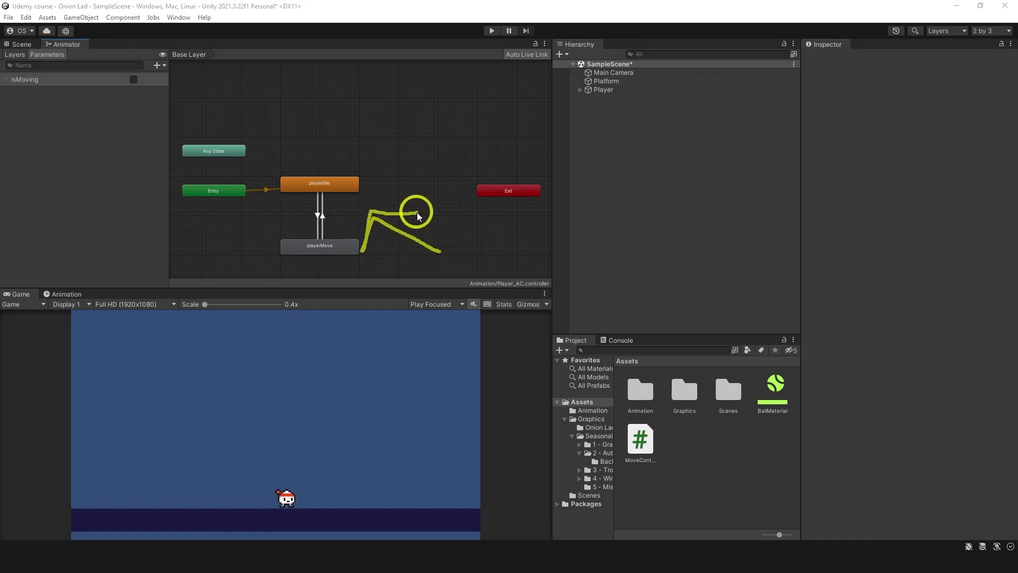
pyautogui.moveTo(418, 216); pyautogui.dragTo(412, 210, button='middle')
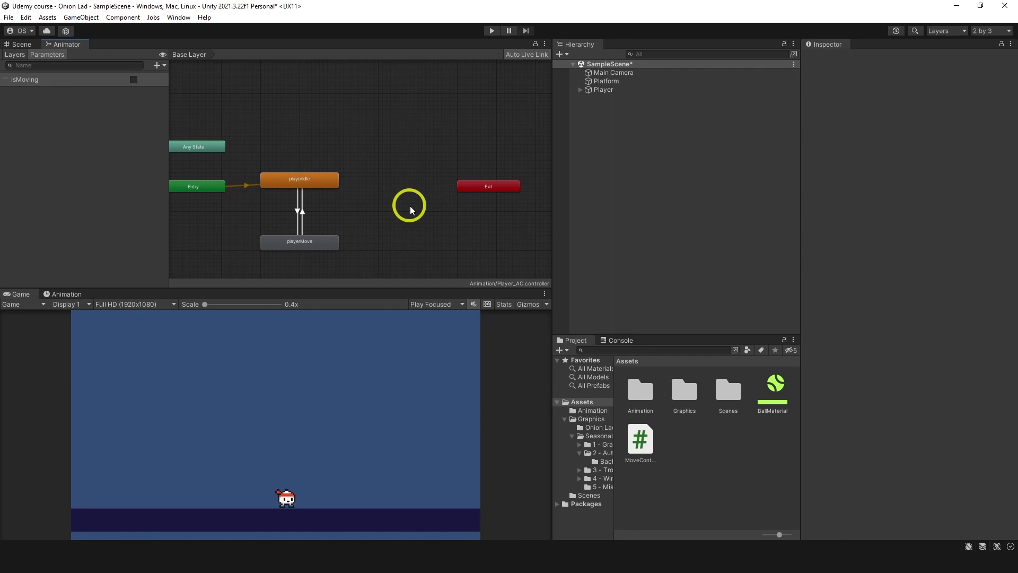
# - Open the Onion Lad folder inside Graphics and widen the project browser to show more of its sprites
pyautogui.doubleClick(685, 390)
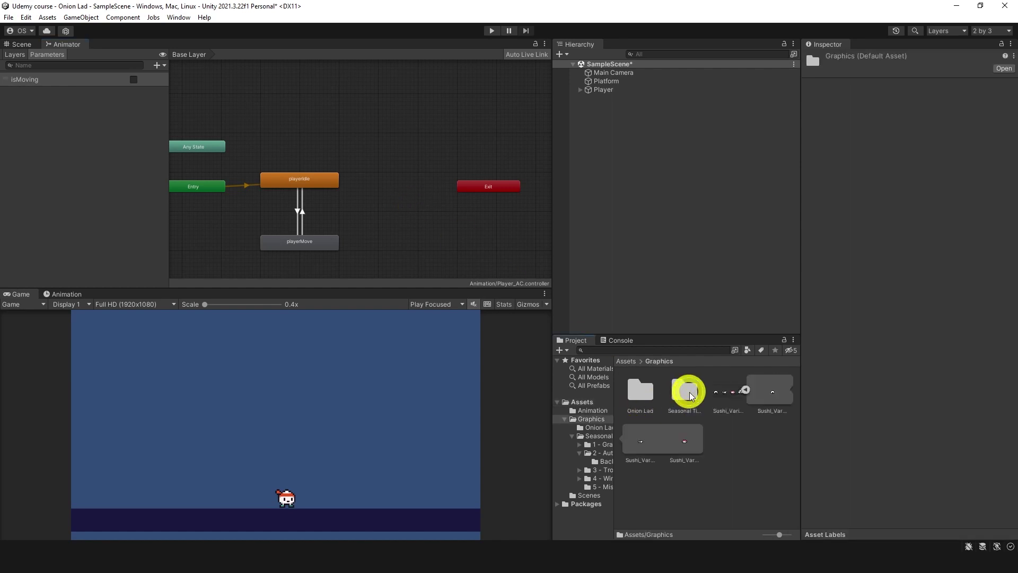
pyautogui.doubleClick(640, 391)
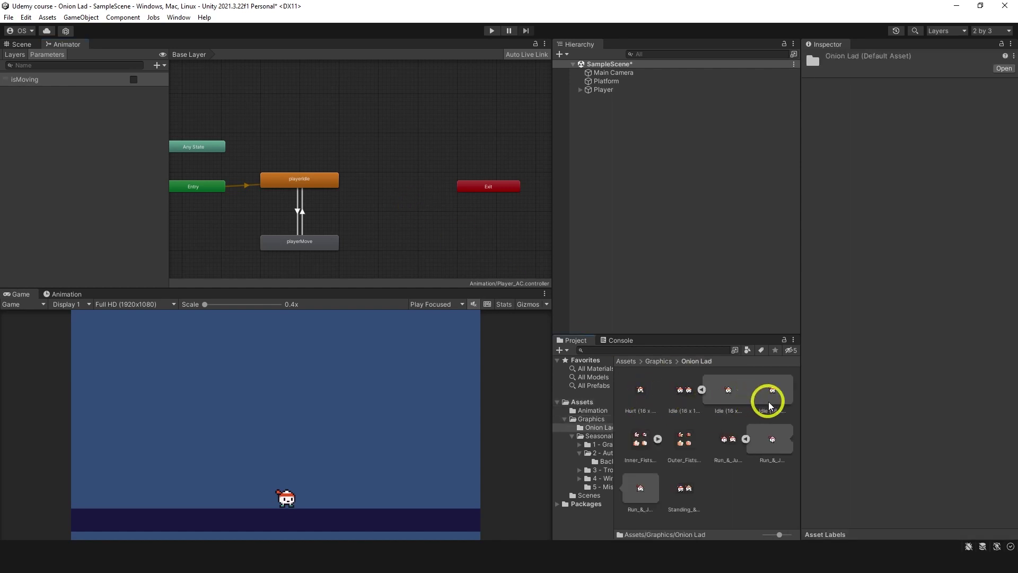
pyautogui.moveTo(801, 406); pyautogui.dragTo(838, 405)
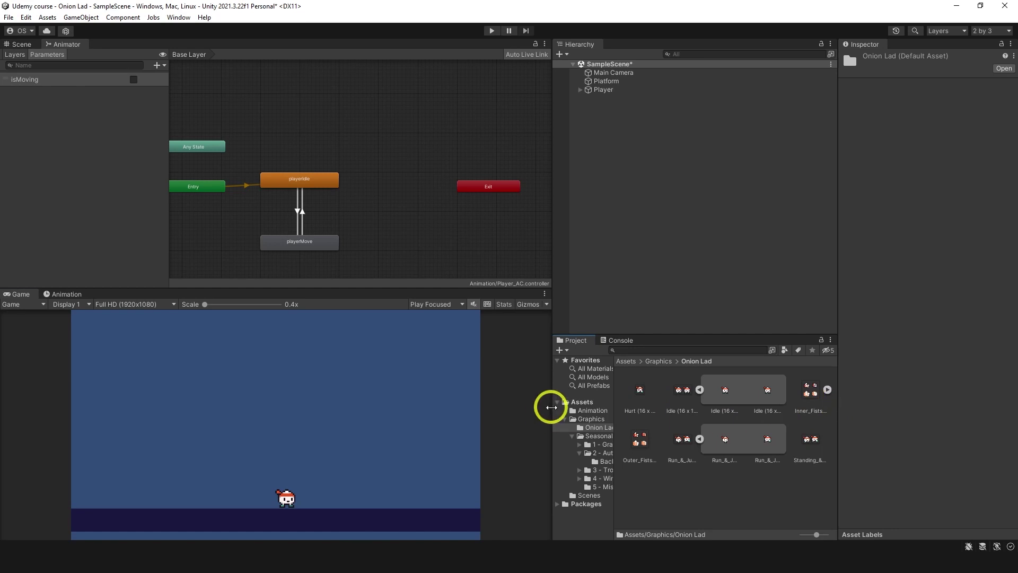
pyautogui.moveTo(552, 408); pyautogui.dragTo(508, 415)
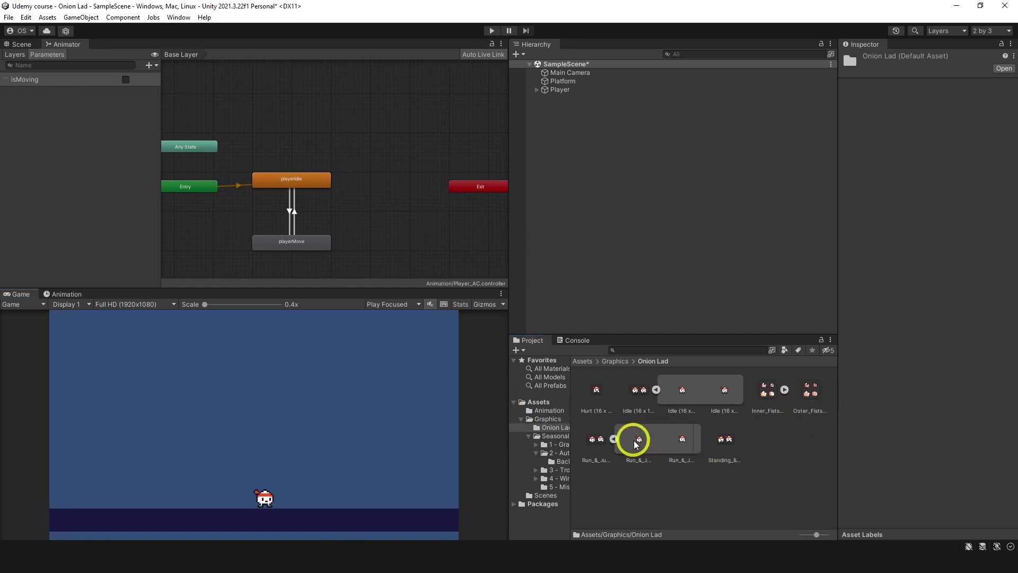
# - Examine the frames of the Run_&_Jump (16 x 16) sheet in the Sprite Editor
pyautogui.click(599, 438)
pyautogui.click(994, 177)
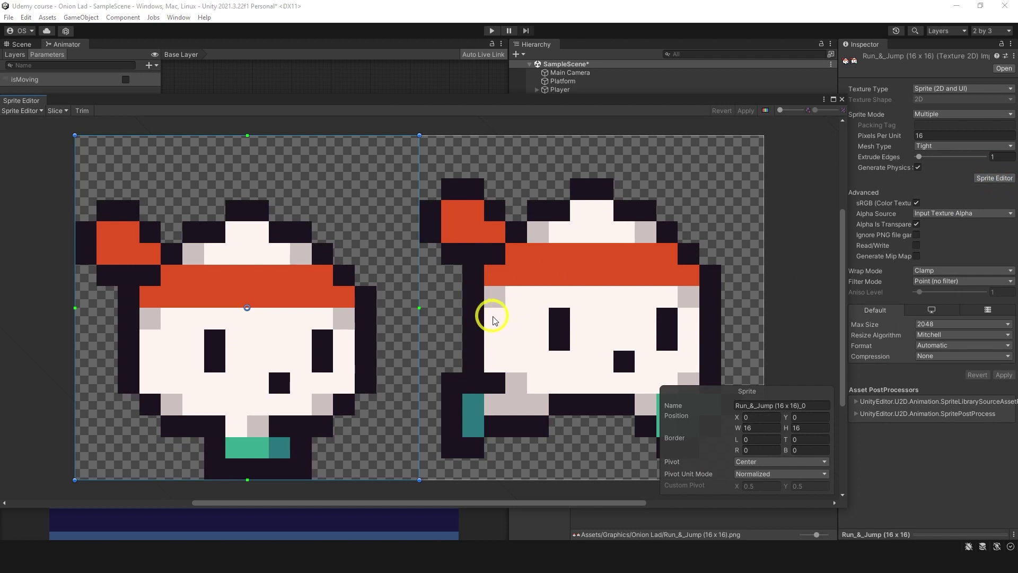
pyautogui.click(842, 99)
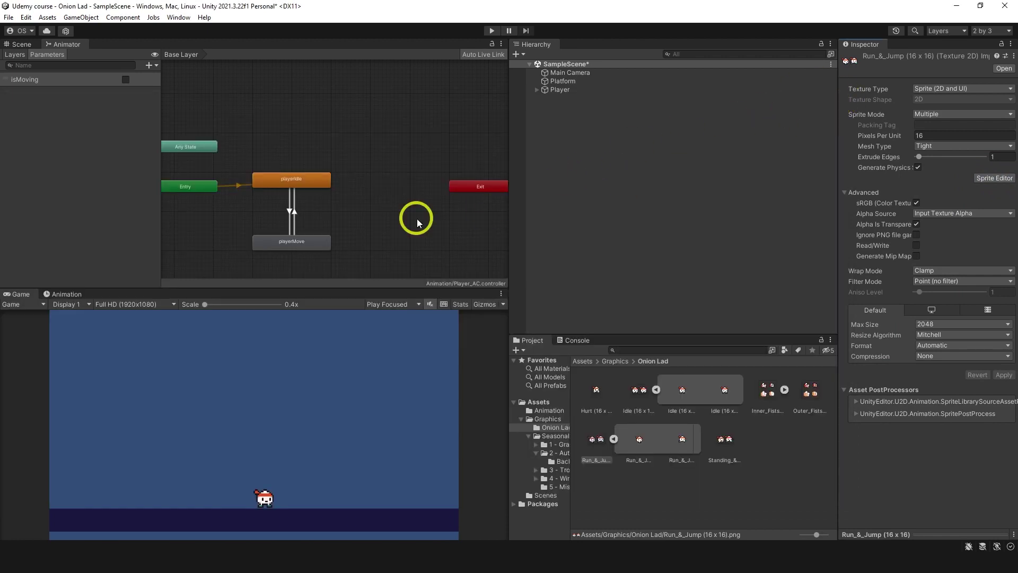
# - Create a new animation clip for the Player object, saved as playerJump in the Assets/Animation folder
pyautogui.click(64, 294)
pyautogui.click(530, 90)
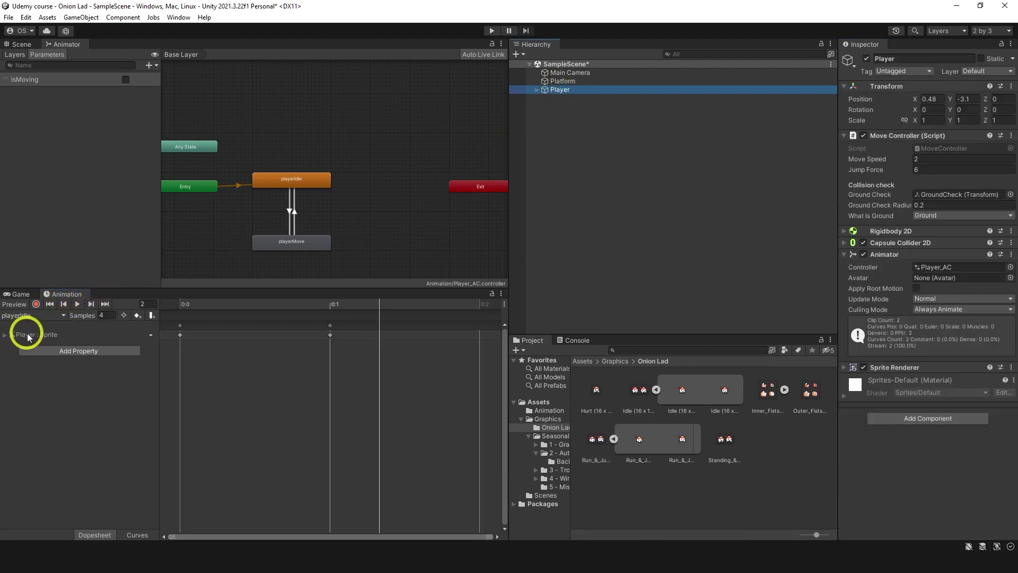
pyautogui.click(33, 315)
pyautogui.click(37, 352)
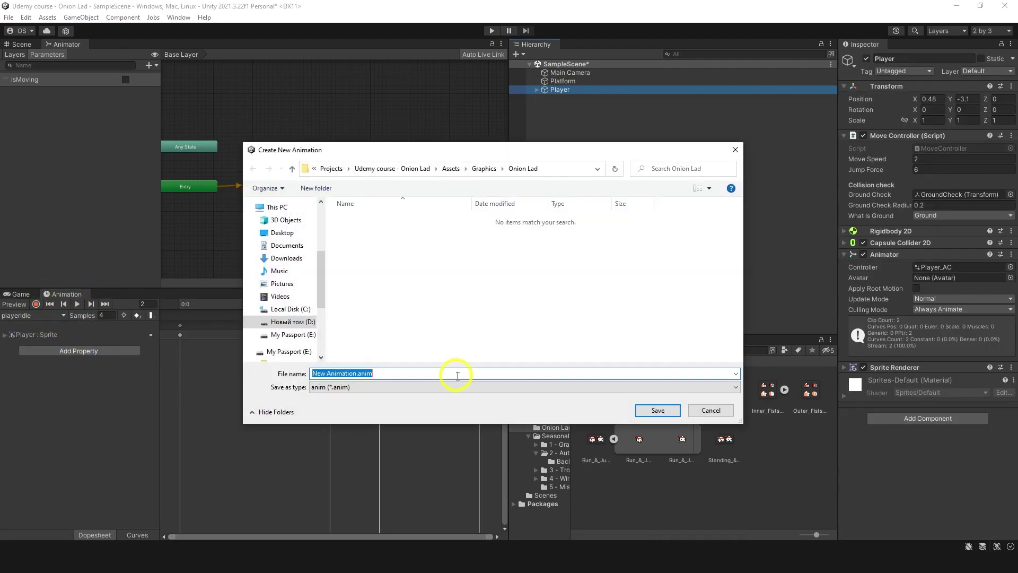
pyautogui.click(448, 169)
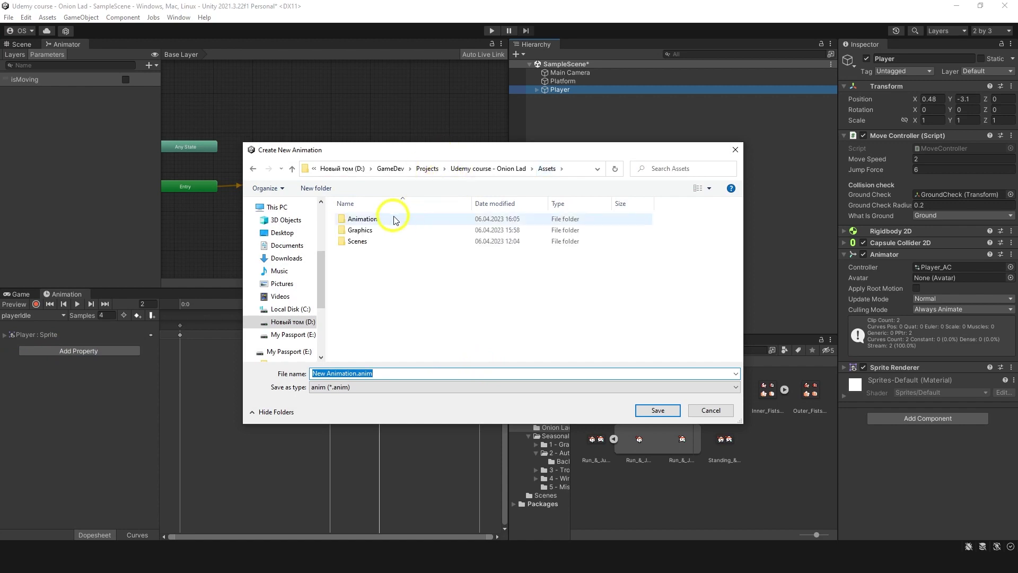
pyautogui.doubleClick(391, 216)
pyautogui.click(387, 373)
pyautogui.write('p')
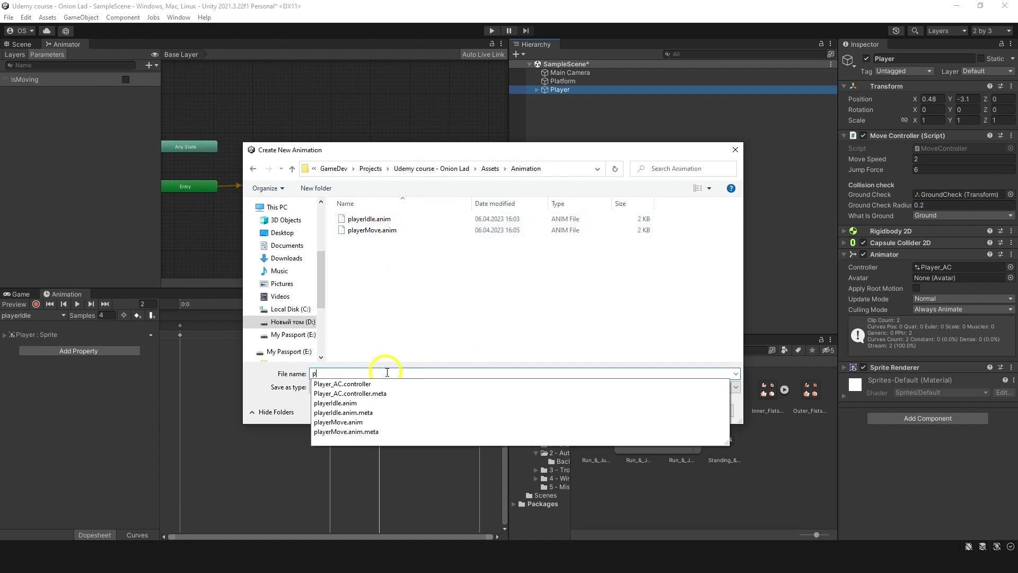
pyautogui.write('layerJump')
pyautogui.press('Return')
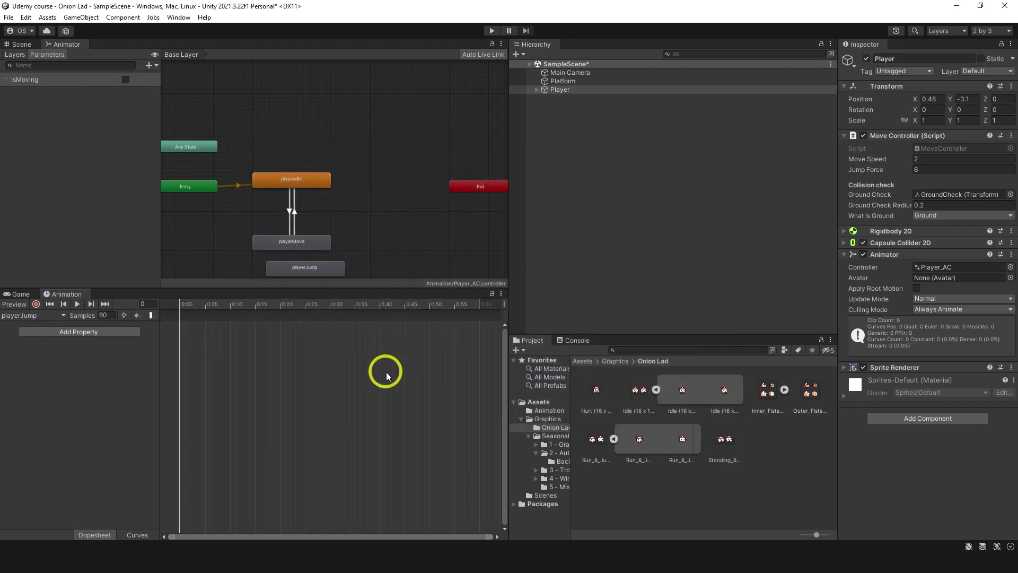
# - Add the first Run_&_Jump frame at the start of the playerJump clip and preview it in the scene
pyautogui.moveTo(596, 447); pyautogui.dragTo(239, 358)
pyautogui.click(22, 45)
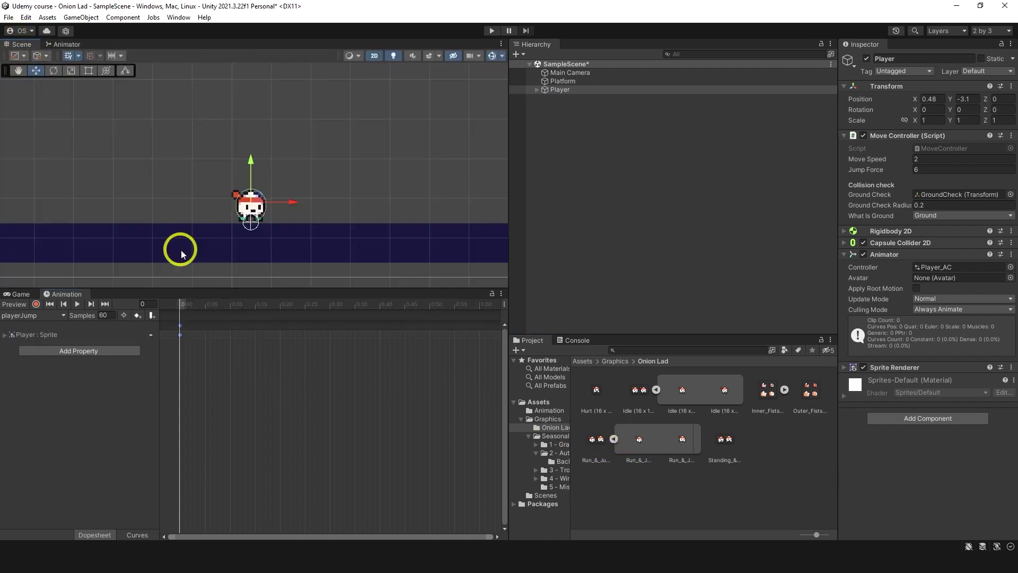
pyautogui.click(77, 304)
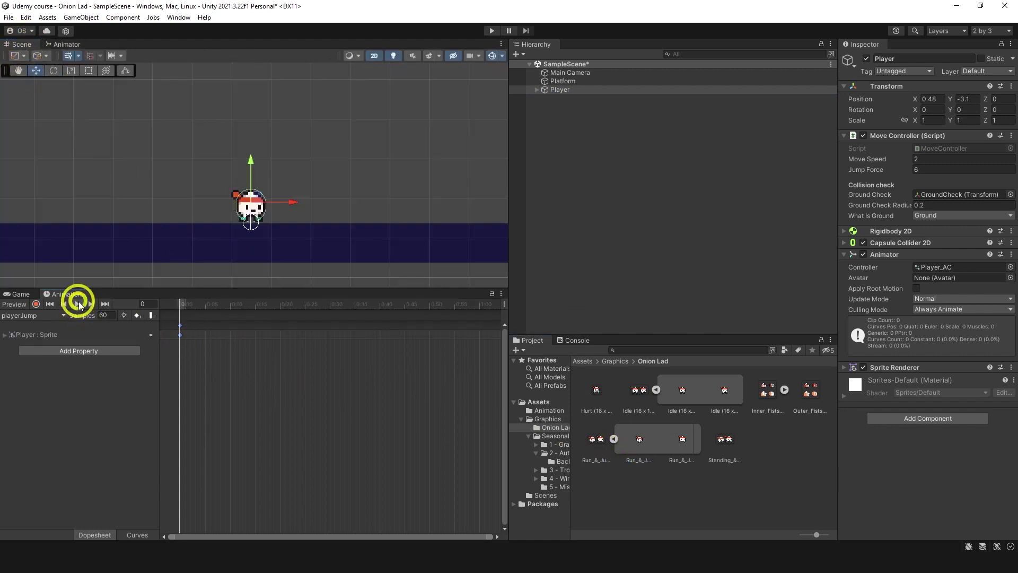
pyautogui.click(183, 304)
# - Create another animation clip for the Player, saved as playerFall in the Animation folder
pyautogui.click(52, 316)
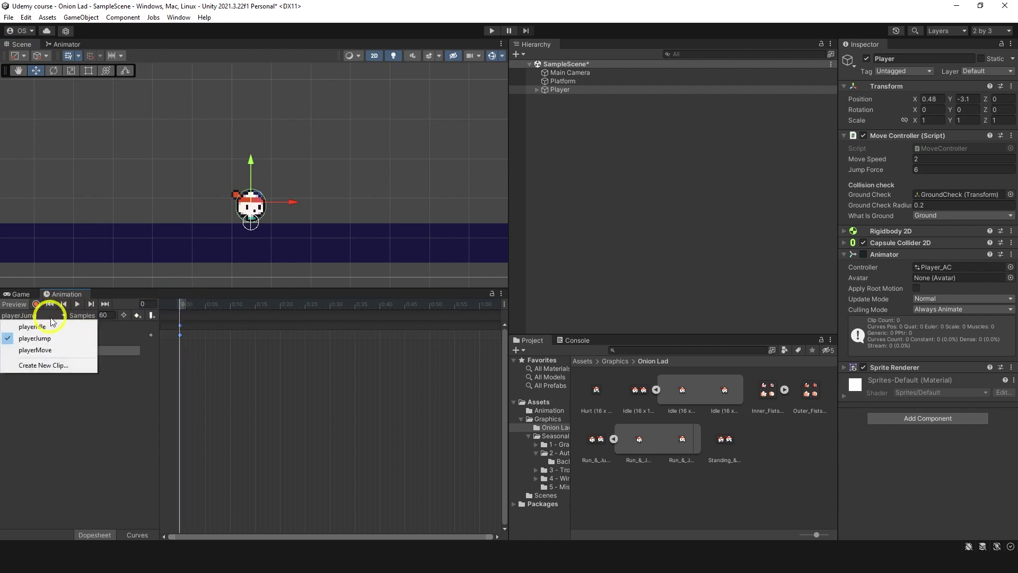
pyautogui.click(56, 365)
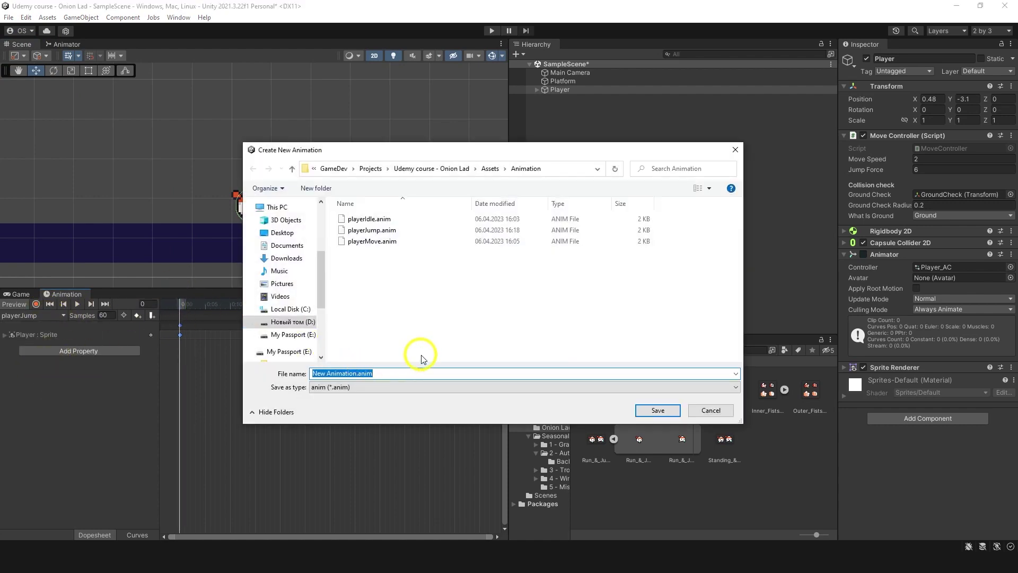
pyautogui.write('playerFall')
pyautogui.press('Return')
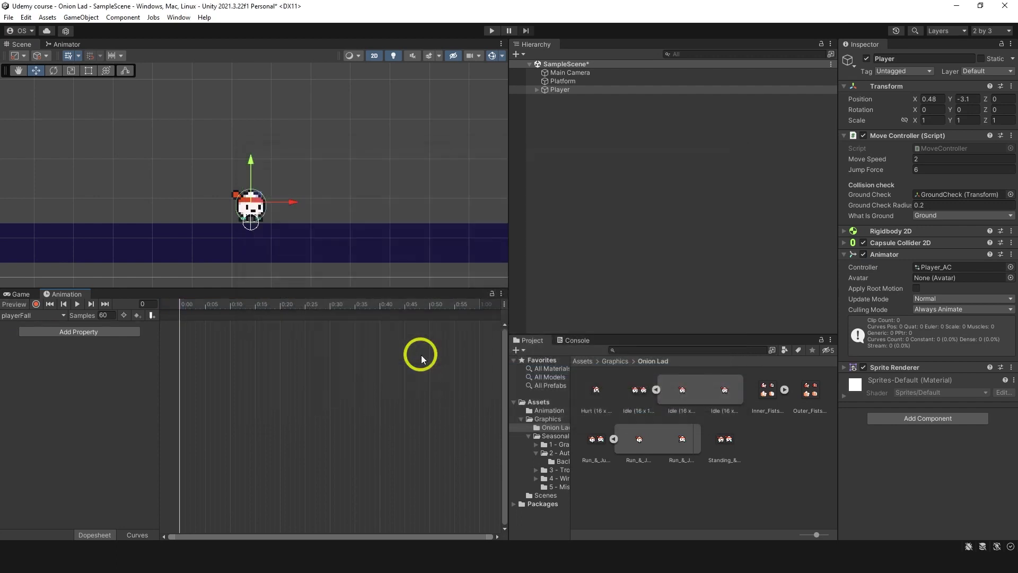
# - Add the second Run_&_Jump frame at the start of the playerFall clip and preview the animation
pyautogui.moveTo(682, 438); pyautogui.dragTo(201, 360)
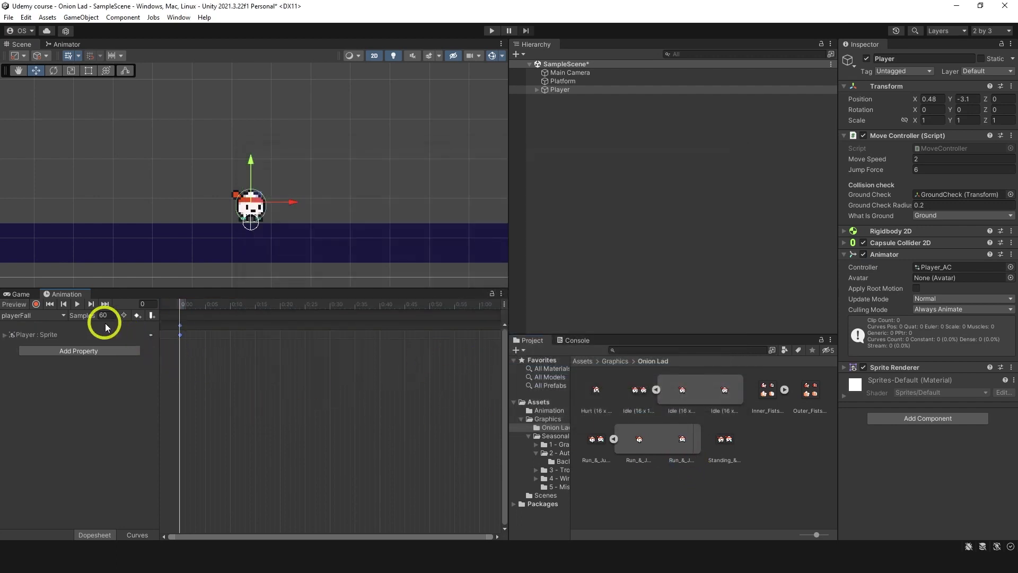
pyautogui.click(77, 304)
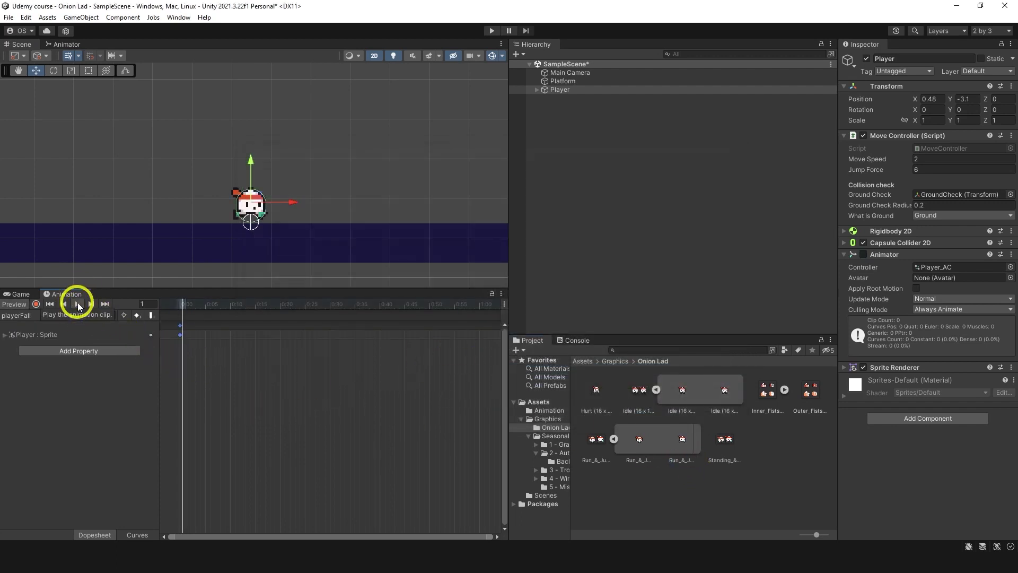
pyautogui.click(425, 362)
# - Examine the frames of the Standing_&_Jump_Punching (16 x 16) sheet in the Sprite Editor
pyautogui.click(725, 439)
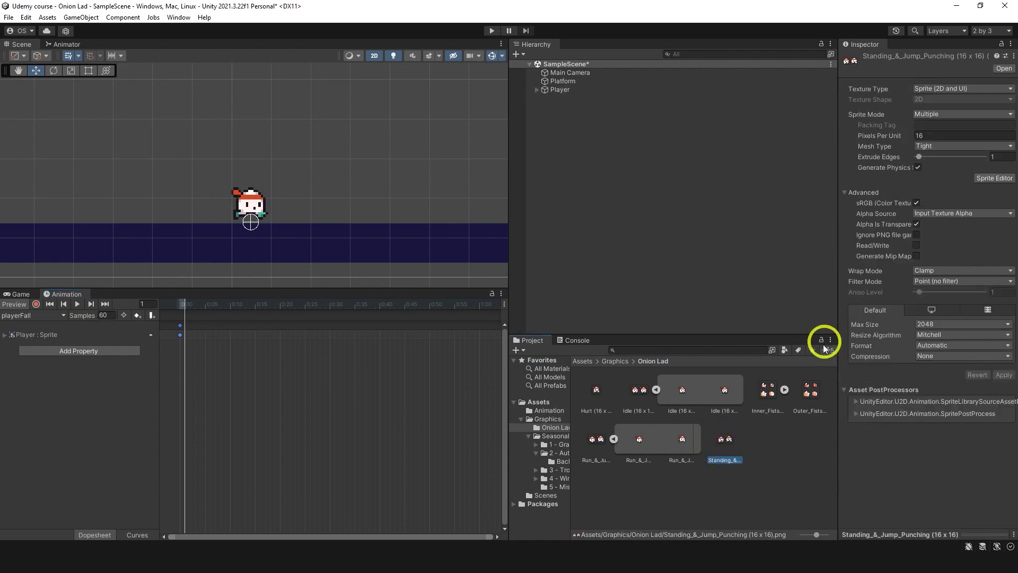
pyautogui.click(1005, 179)
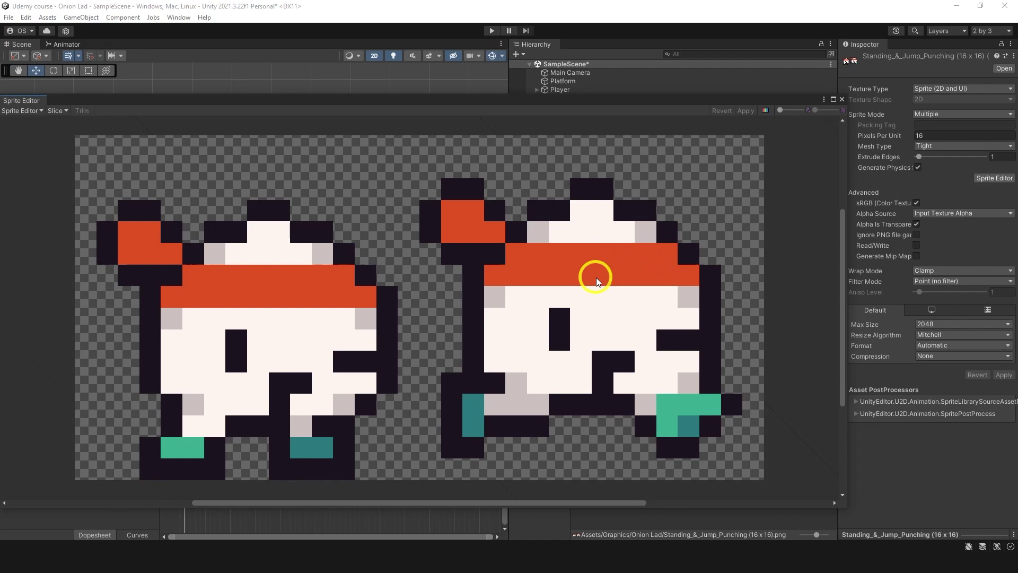
pyautogui.click(841, 99)
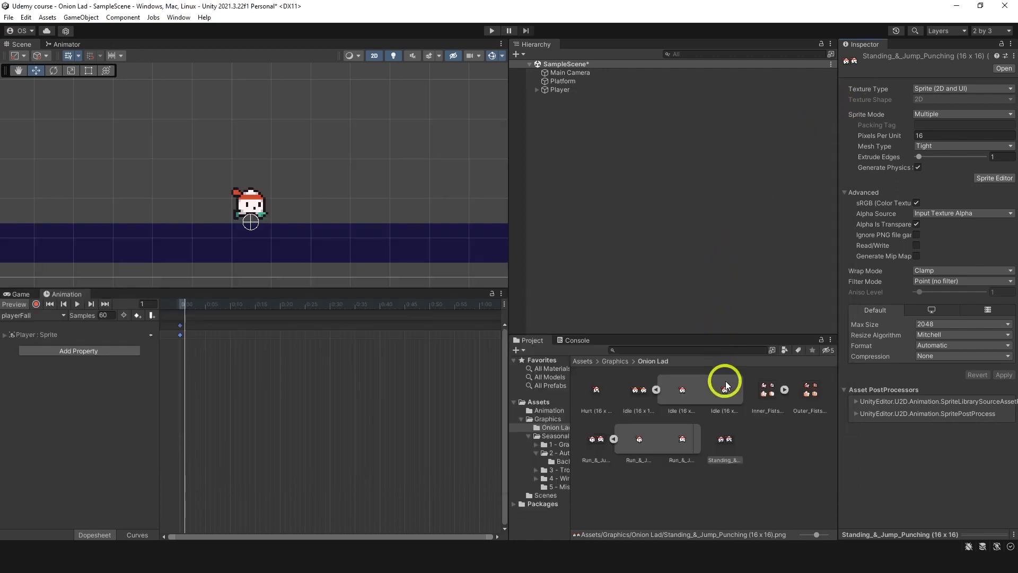
# - Delete the existing sprite keyframe from the playerFall clip
pyautogui.moveTo(277, 359); pyautogui.dragTo(139, 297)
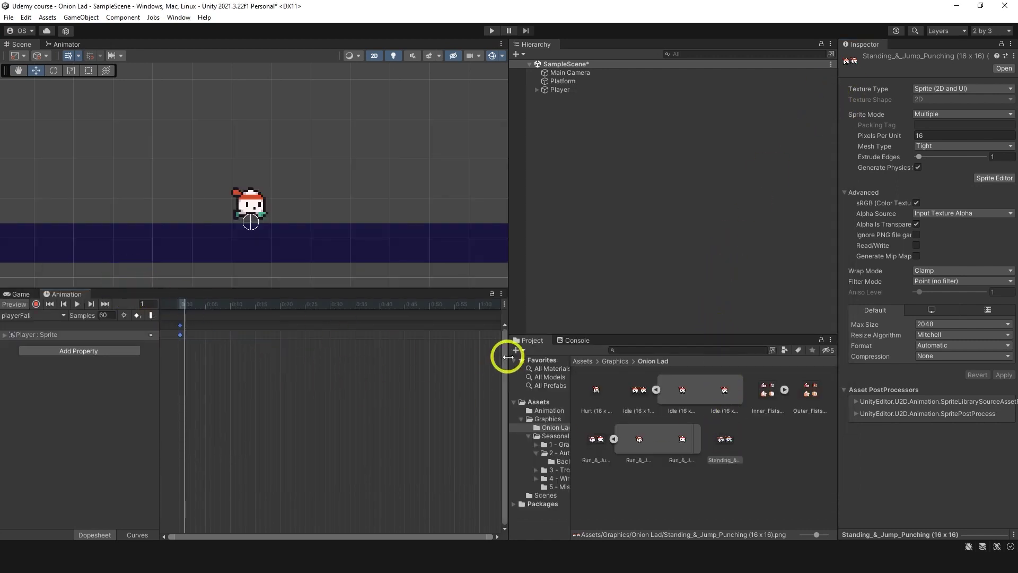
pyautogui.press('Delete')
# - Slice the Standing_&_Jump_Punching sheet by cell size with a 16 x 16 pixel grid and apply the changes
pyautogui.click(989, 177)
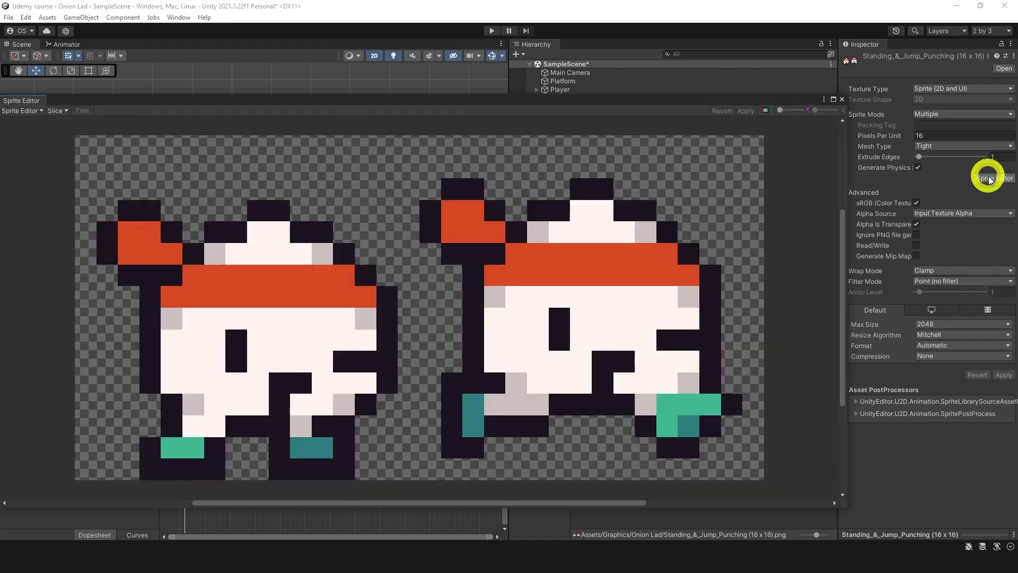
pyautogui.click(57, 110)
pyautogui.click(132, 122)
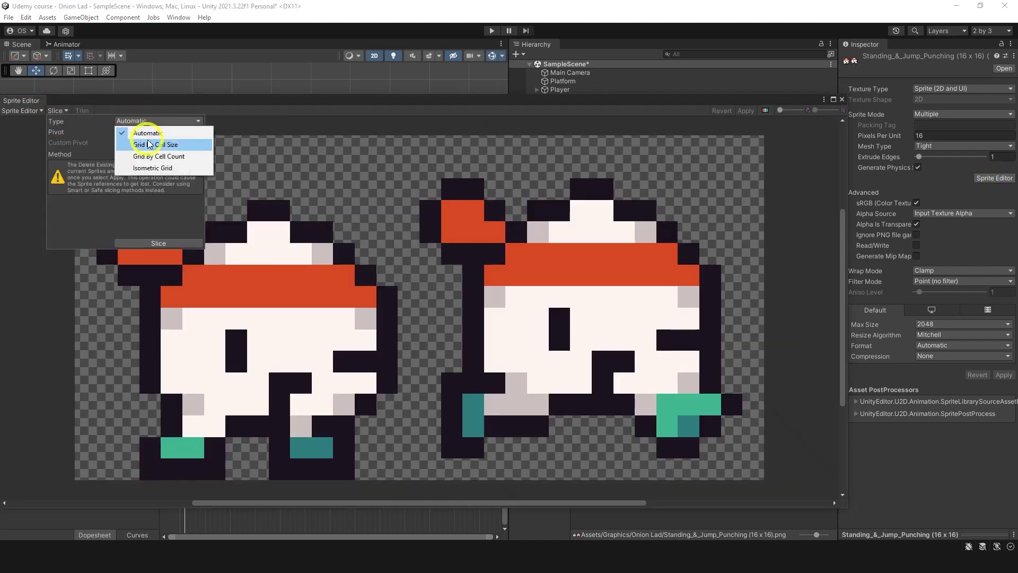
pyautogui.click(151, 143)
pyautogui.doubleClick(133, 132)
pyautogui.write('16')
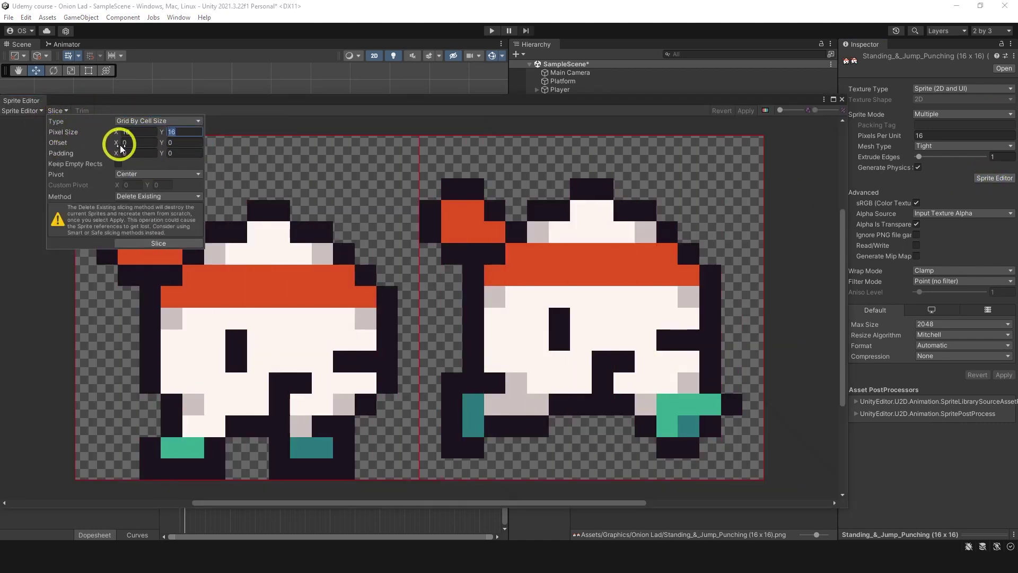
pyautogui.press('Tab')
pyautogui.write('16')
pyautogui.click(171, 245)
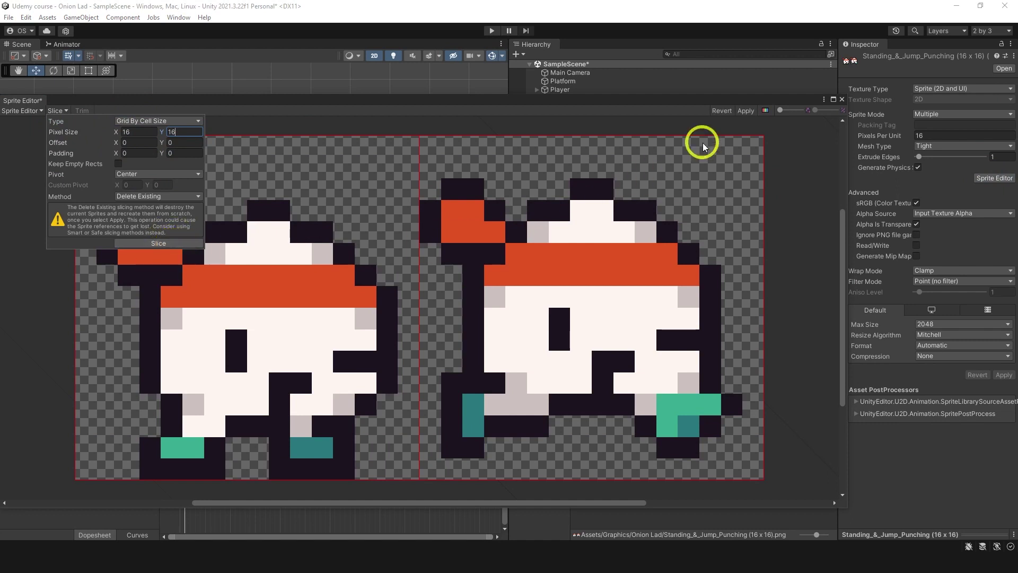
pyautogui.click(745, 112)
pyautogui.click(842, 99)
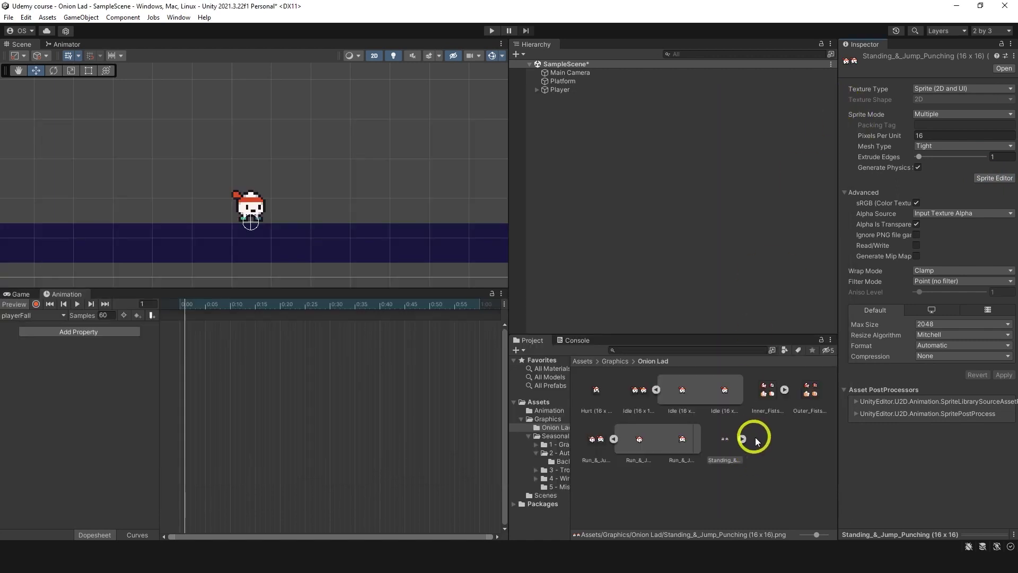
# - Add the second Standing_&_Jump_Punching frame at the start of the playerFall clip and preview it
pyautogui.click(804, 474)
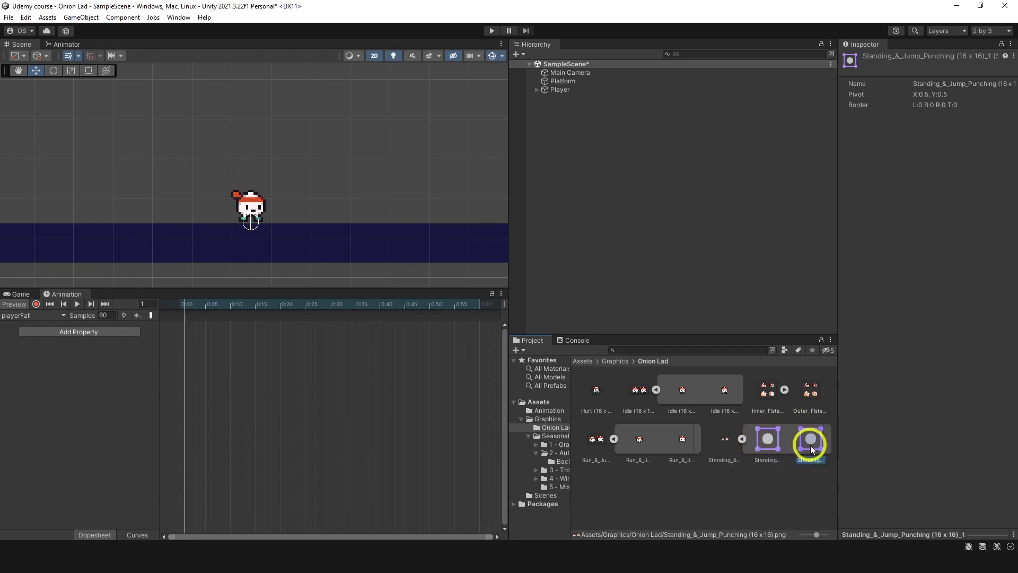
pyautogui.moveTo(810, 448); pyautogui.dragTo(178, 309)
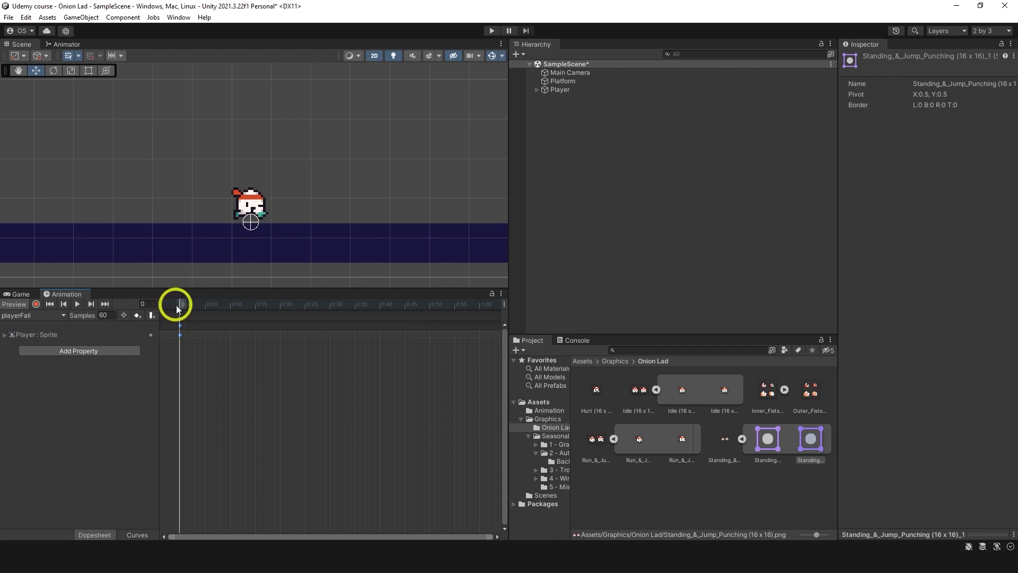
pyautogui.click(78, 305)
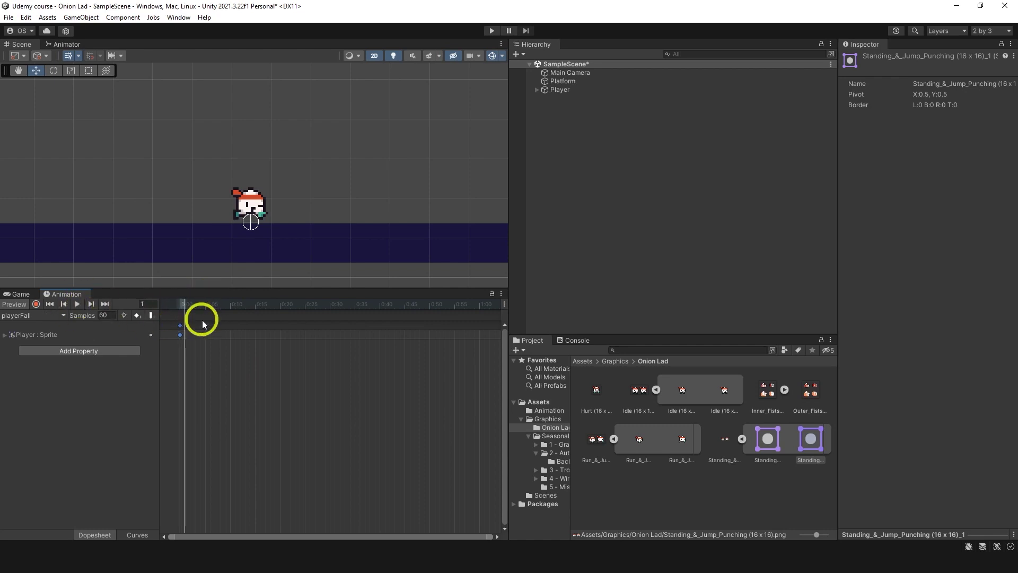
pyautogui.click(179, 304)
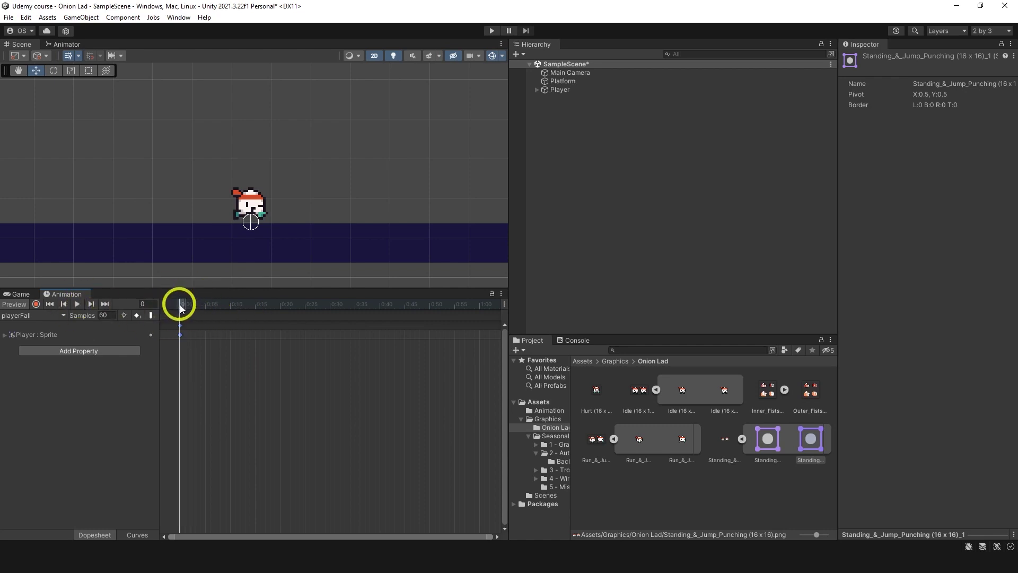
# - Open the Animator graph and move the playerJump and playerFall states clear of playerMove, with playerJump above playerFall
pyautogui.click(65, 44)
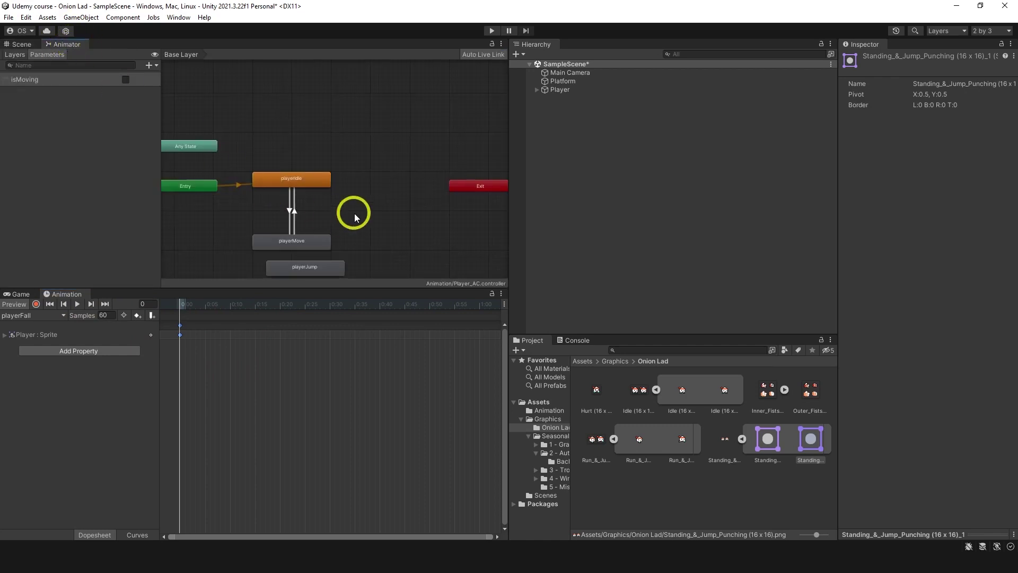
pyautogui.moveTo(368, 257); pyautogui.dragTo(375, 178)
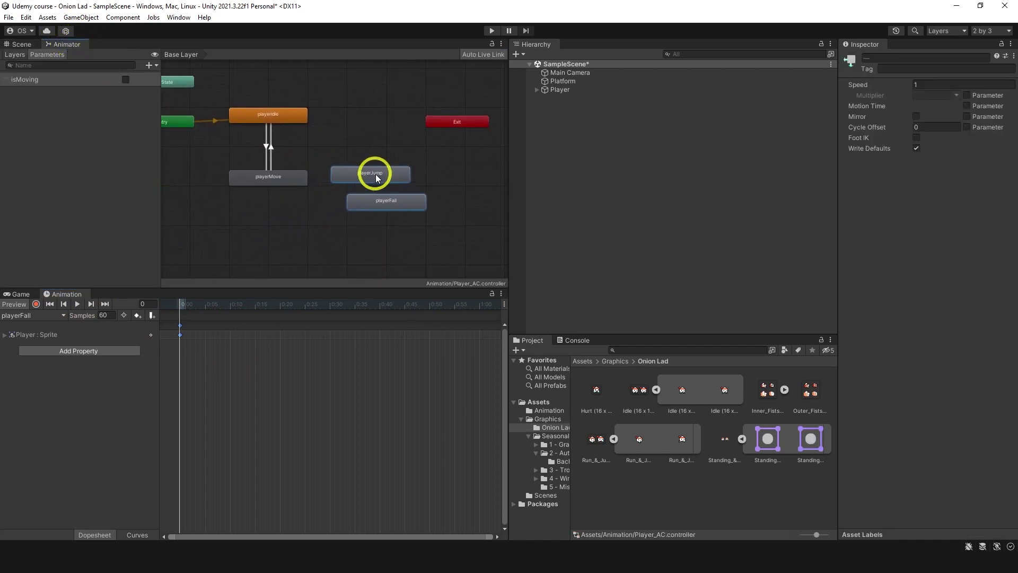
pyautogui.moveTo(314, 110); pyautogui.dragTo(388, 148, button='middle')
pyautogui.scroll(1, 353, 131)
pyautogui.click(391, 159)
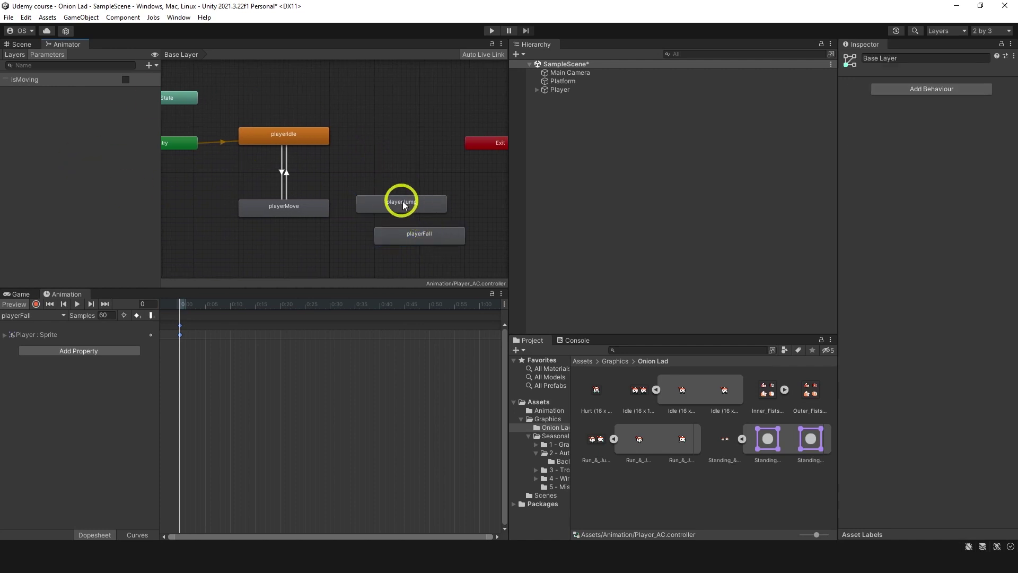
pyautogui.moveTo(400, 200); pyautogui.dragTo(399, 152)
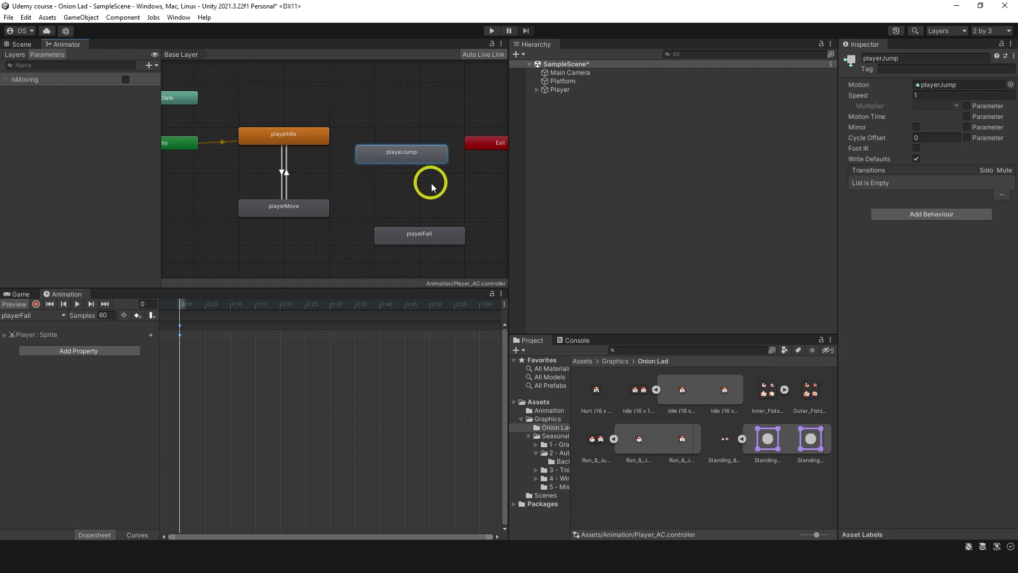
# - Delete the playerJump and playerFall states from the Animator's base layer
pyautogui.click(422, 239)
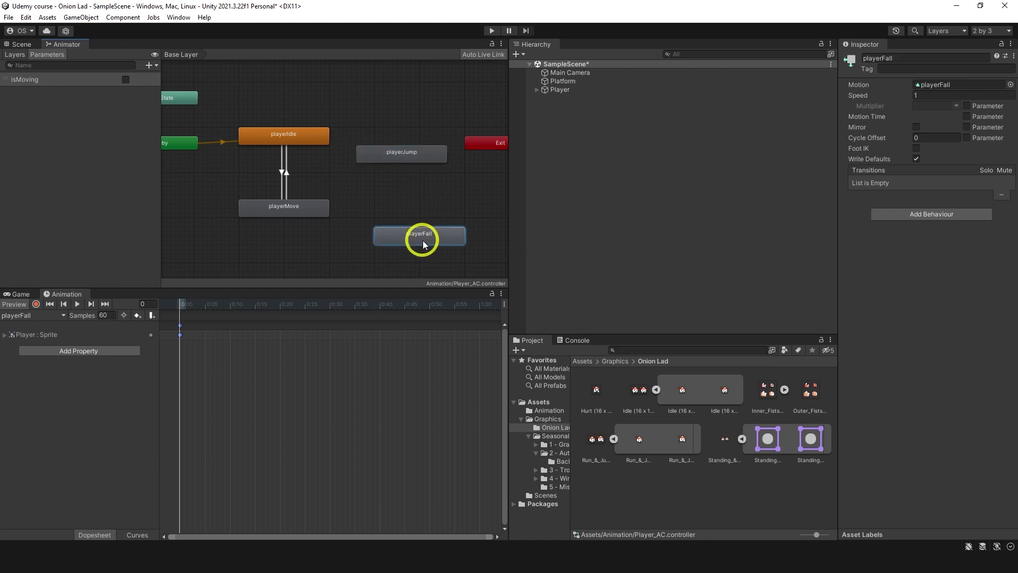
pyautogui.moveTo(377, 120); pyautogui.dragTo(373, 245)
pyautogui.press('Delete')
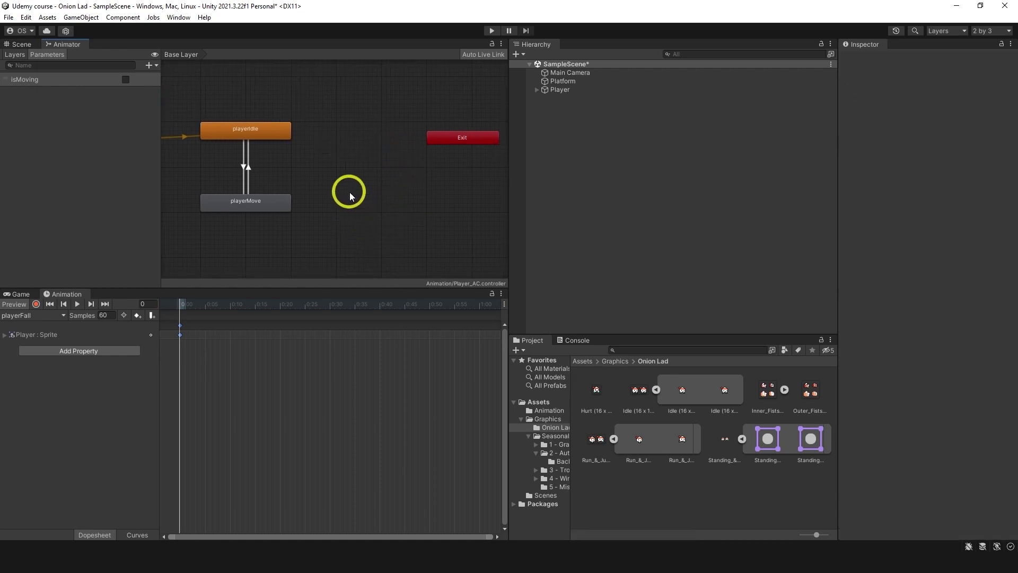
# - Create a new blend tree state beside playerMove in the Animator graph and name it Jump/Fall
pyautogui.rightClick(350, 196)
pyautogui.moveTo(364, 198)
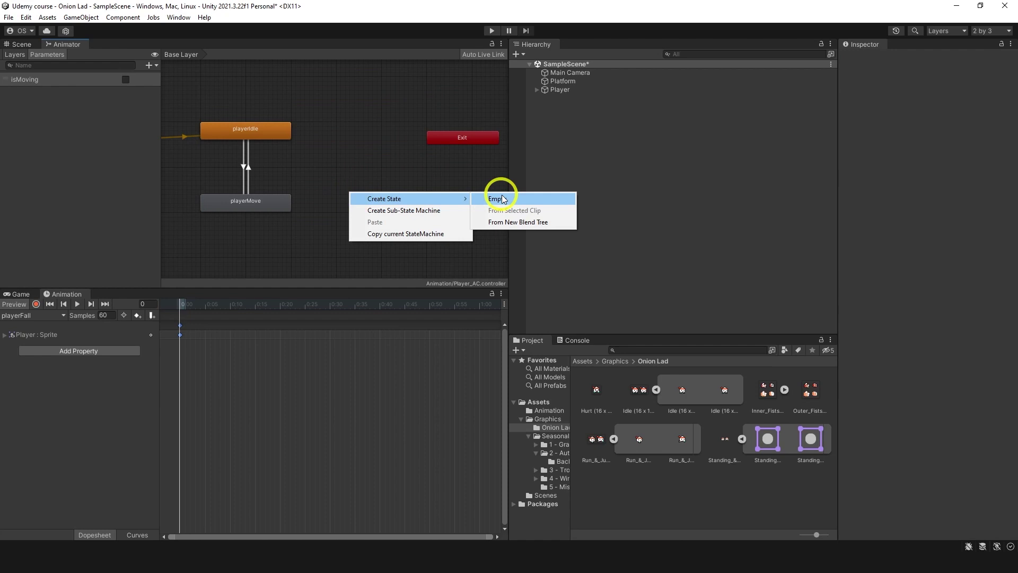
pyautogui.click(503, 220)
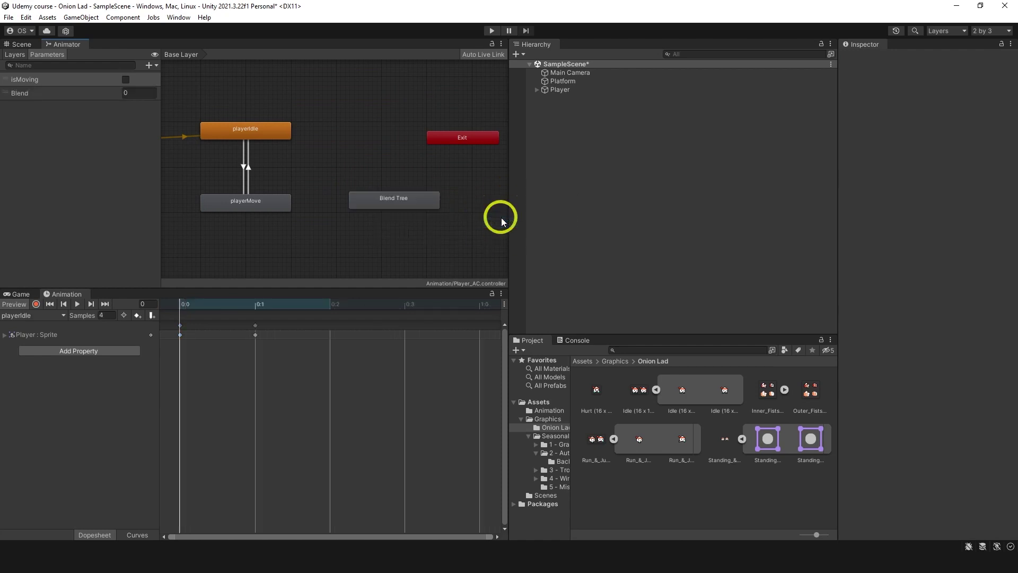
pyautogui.click(409, 200)
pyautogui.click(910, 58)
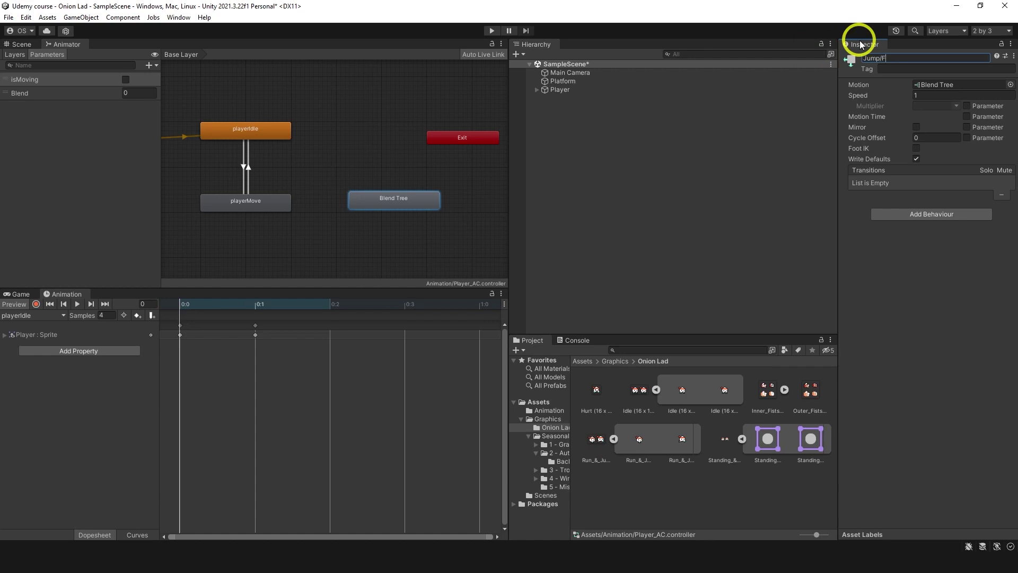
# - Rename the Blend animator parameter to yVelocity
pyautogui.doubleClick(30, 94)
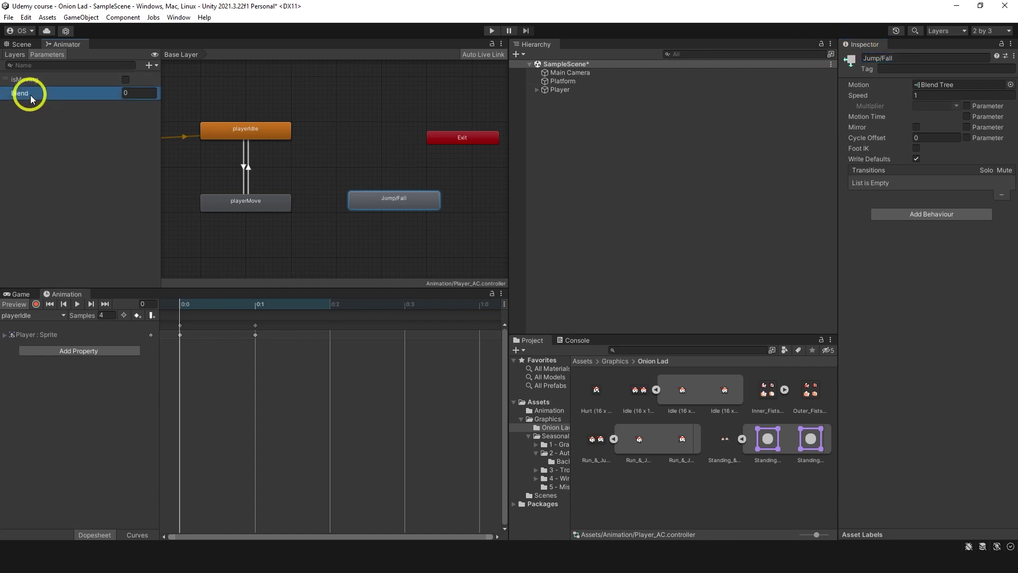
pyautogui.write('yVeloci')
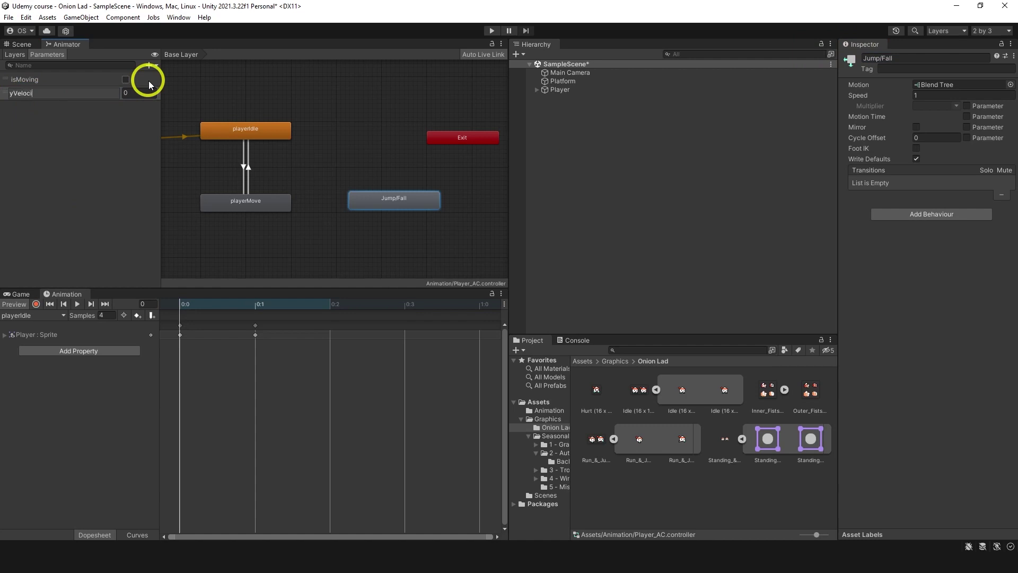
pyautogui.write('ty')
pyautogui.press('Return')
# - Open the Jump/Fall blend tree and try out its yVelocity slider
pyautogui.moveTo(388, 201); pyautogui.dragTo(375, 167)
pyautogui.doubleClick(374, 163)
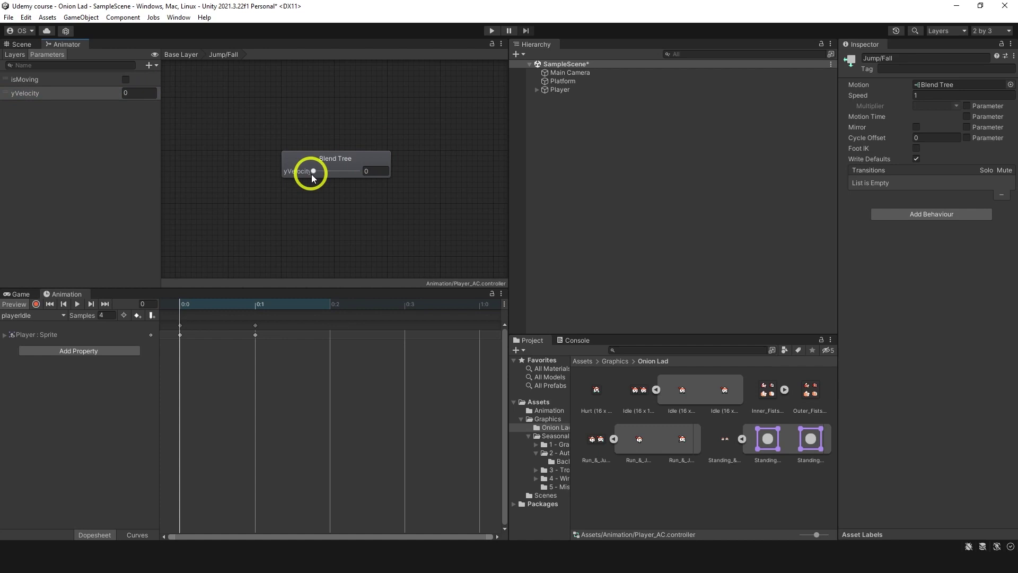
pyautogui.moveTo(313, 173); pyautogui.dragTo(291, 171)
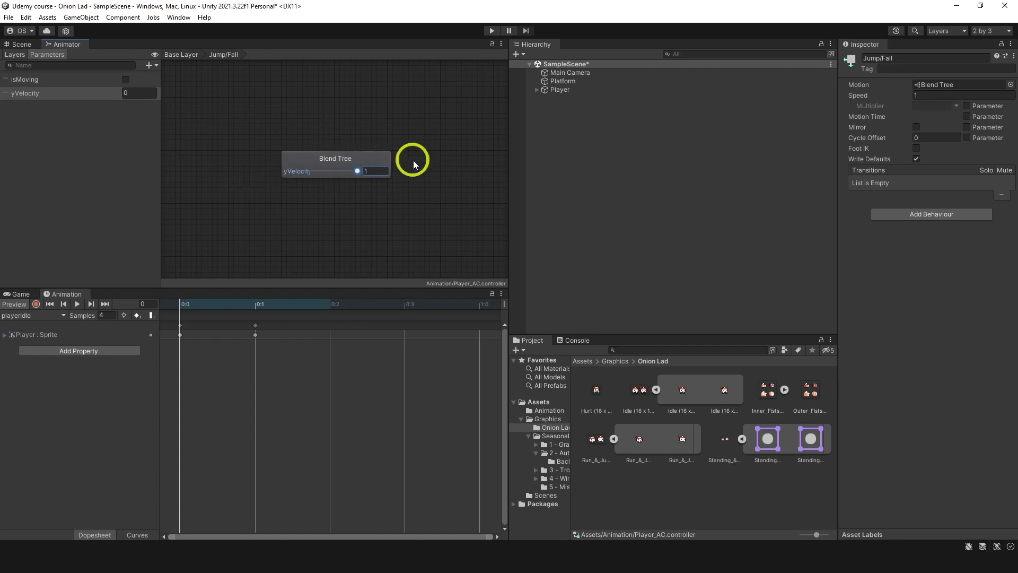
# - Add two motion fields to the blend tree and assign the playerFall and playerJump clips to them in that order
pyautogui.click(346, 158)
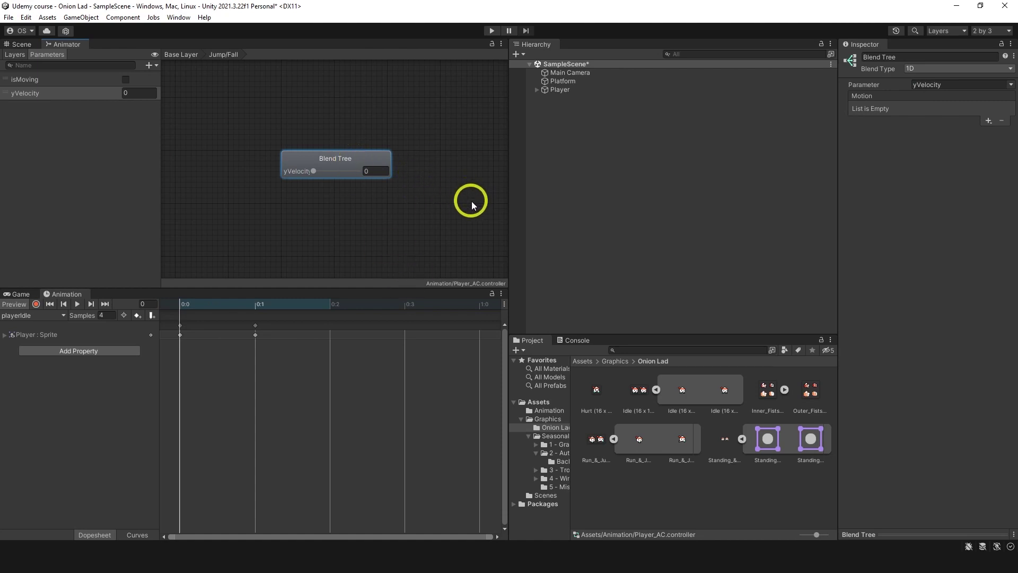
pyautogui.click(989, 122)
pyautogui.click(984, 135)
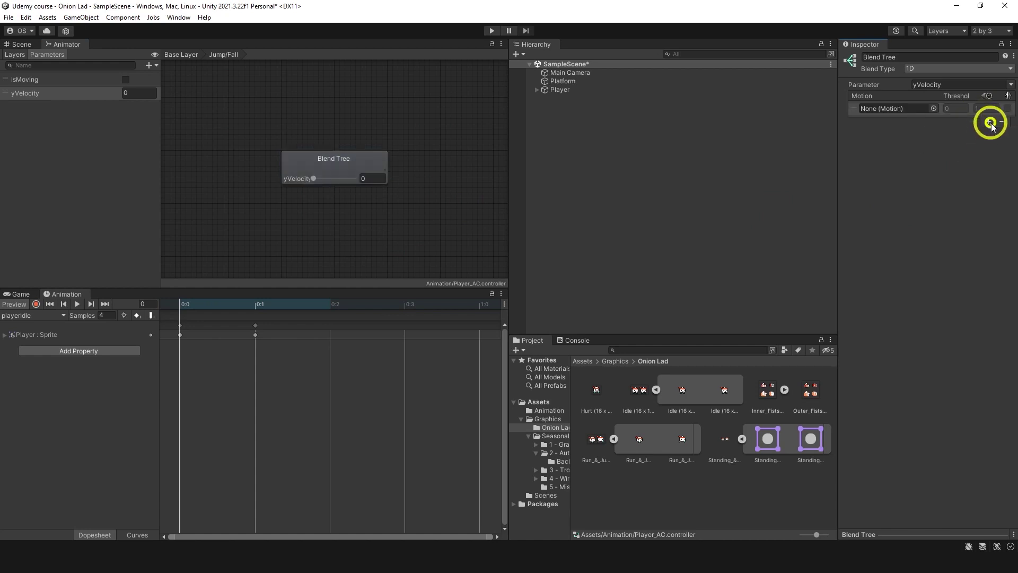
pyautogui.click(990, 122)
pyautogui.click(965, 131)
pyautogui.click(934, 143)
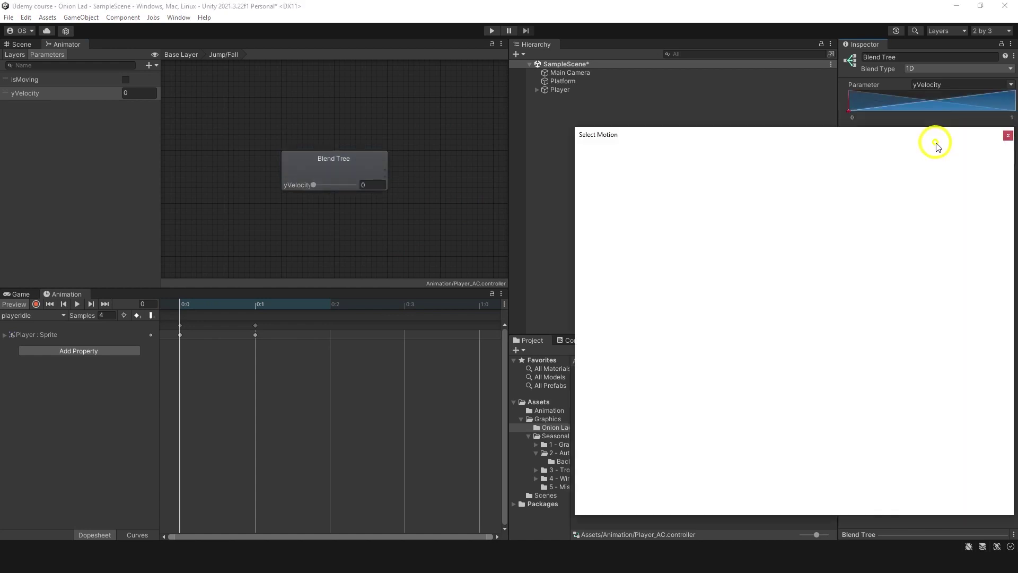
pyautogui.doubleClick(696, 191)
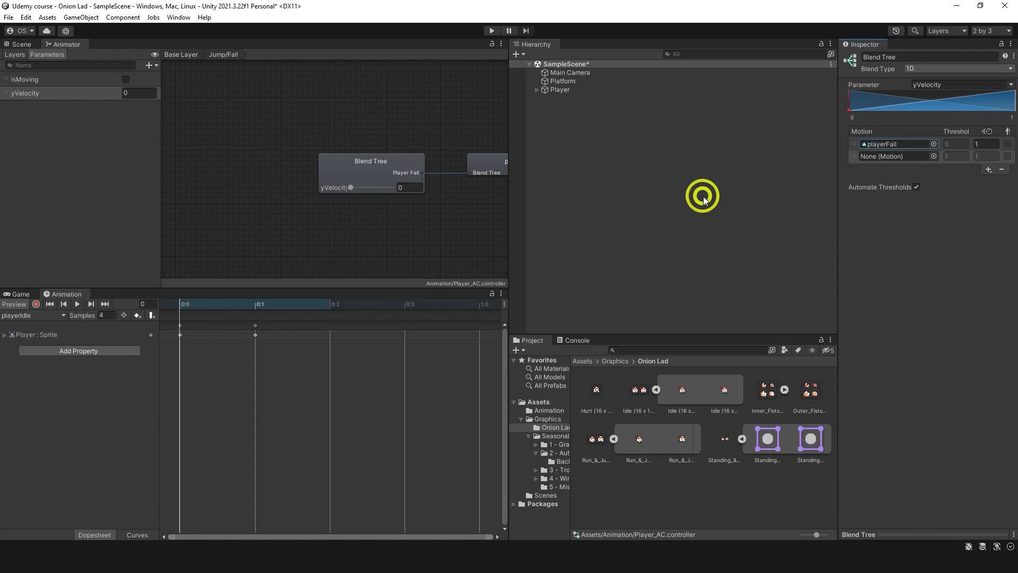
pyautogui.click(934, 157)
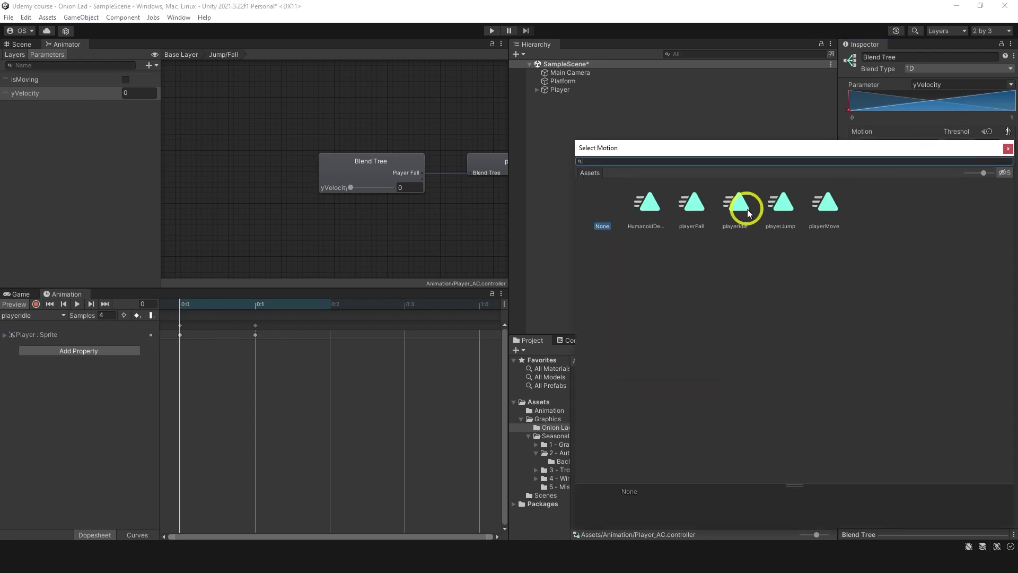
pyautogui.doubleClick(782, 208)
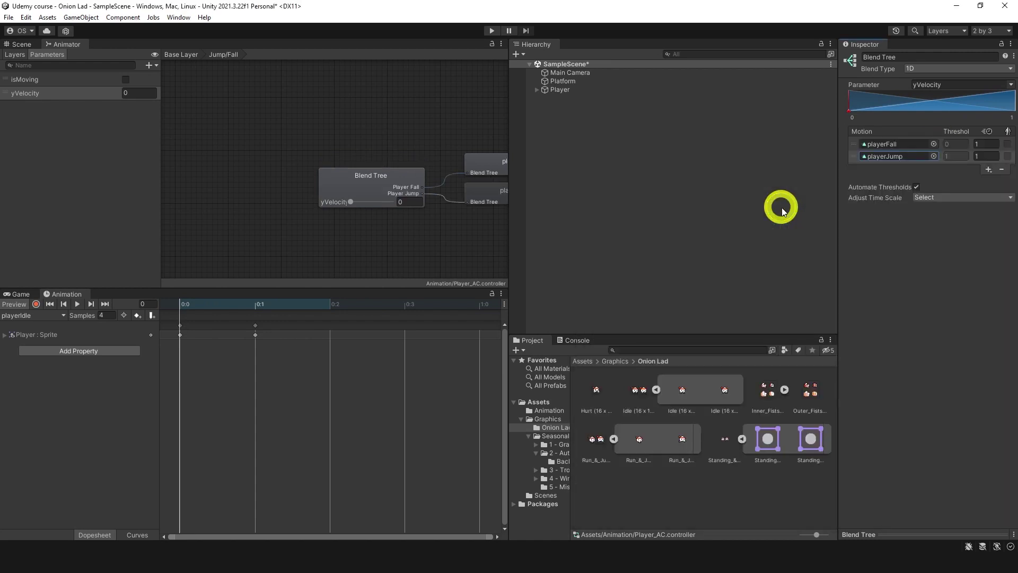
# - Turn off Automate Thresholds for the blend tree and set the playerFall threshold to -1
pyautogui.click(917, 187)
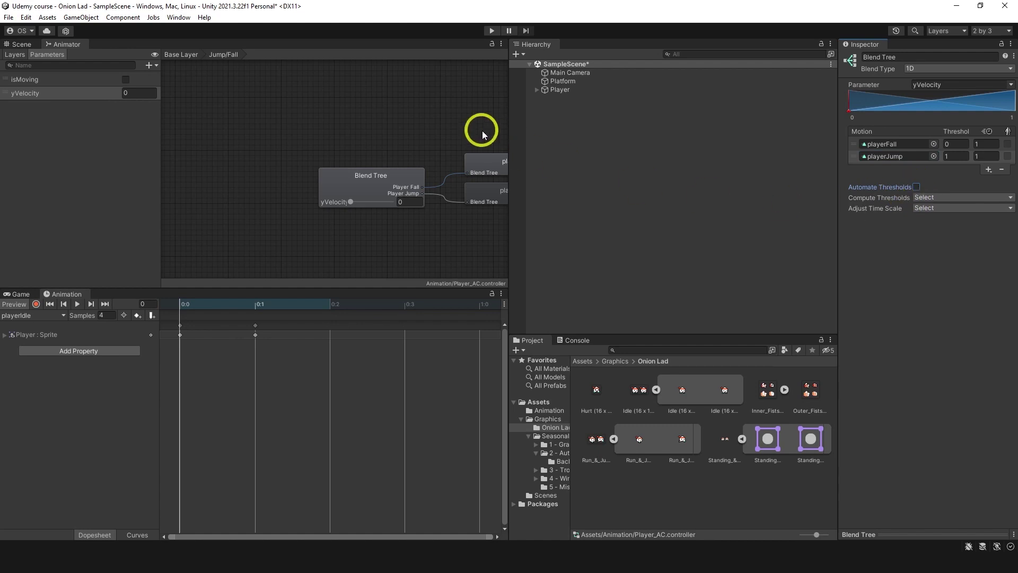
pyautogui.click(951, 144)
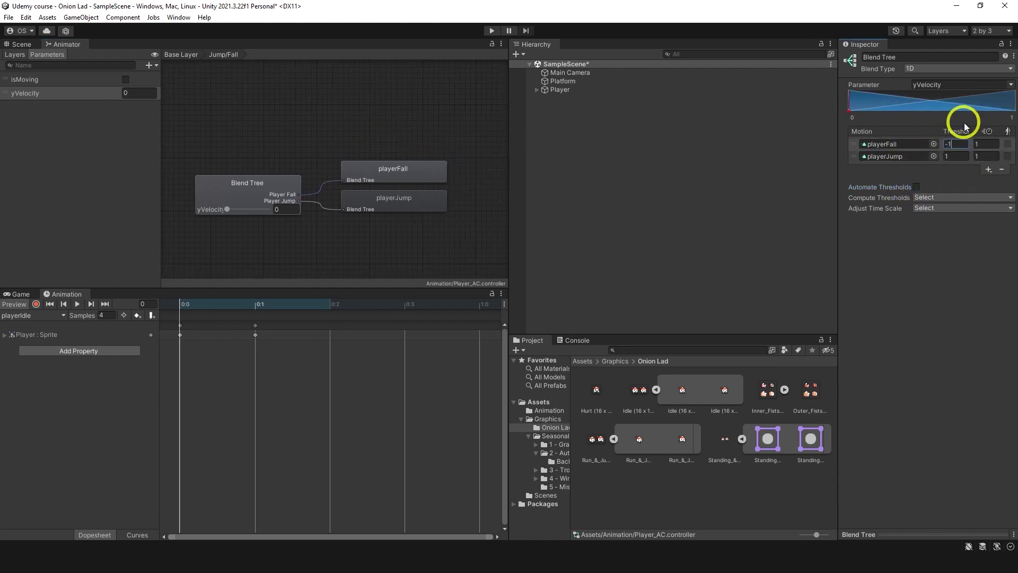
pyautogui.write('-1')
pyautogui.press('Return')
pyautogui.press('Tab')
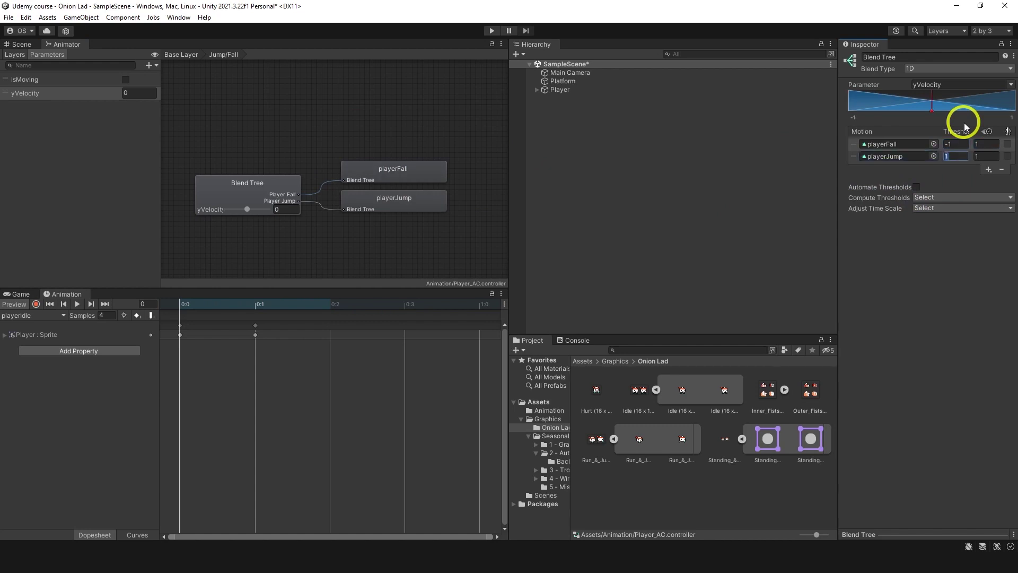
pyautogui.click(908, 380)
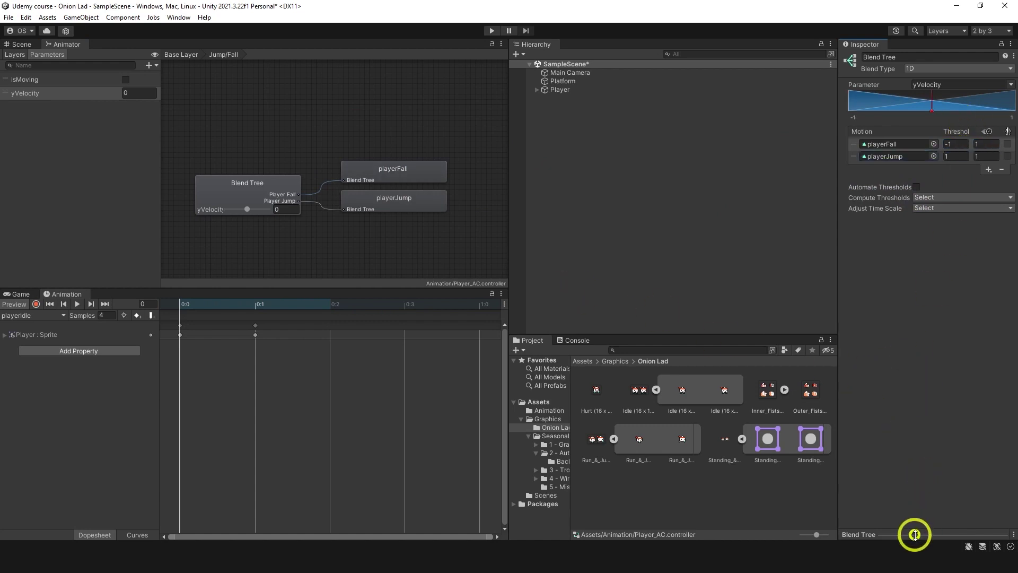
# - Expand the blend tree's preview and vary yVelocity to examine the blend between playerFall and playerJump
pyautogui.moveTo(916, 533); pyautogui.dragTo(902, 344)
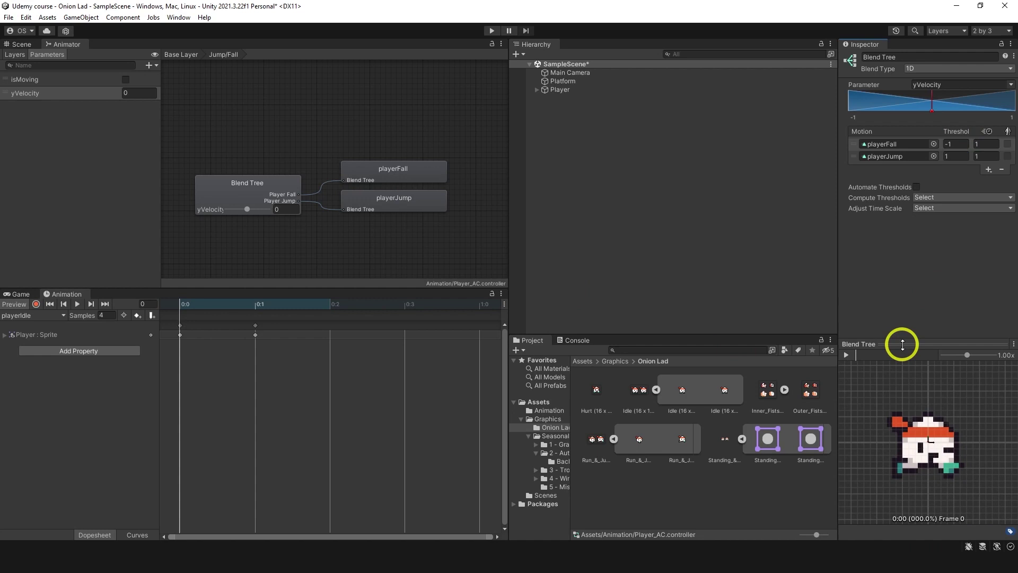
pyautogui.click(245, 200)
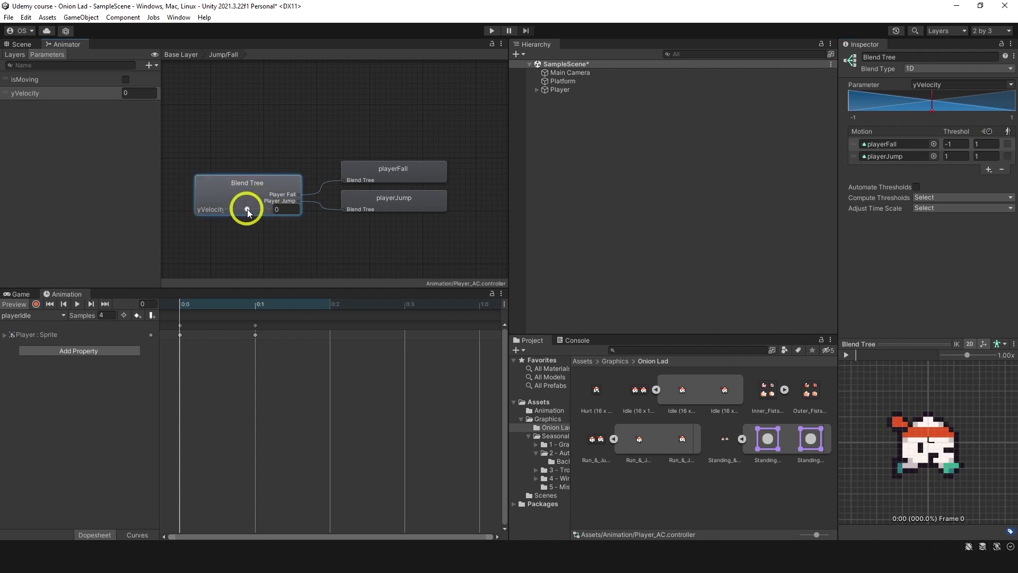
pyautogui.moveTo(247, 209)
pyautogui.mouseDown()
pyautogui.moveTo(205, 209)
pyautogui.moveTo(282, 207)
pyautogui.moveTo(207, 186)
pyautogui.moveTo(282, 175)
pyautogui.moveTo(212, 192)
pyautogui.moveTo(266, 188)
pyautogui.moveTo(234, 191)
pyautogui.mouseUp()
pyautogui.click(877, 441)
pyautogui.click(954, 483)
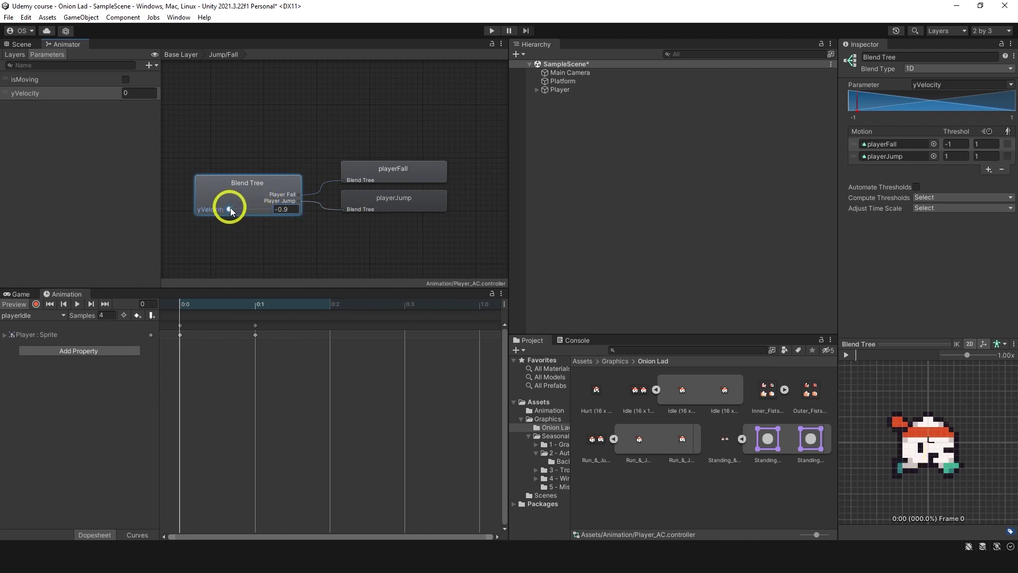
pyautogui.moveTo(231, 210)
pyautogui.mouseDown()
pyautogui.moveTo(273, 211)
pyautogui.moveTo(232, 210)
pyautogui.moveTo(262, 216)
pyautogui.moveTo(241, 211)
pyautogui.mouseUp()
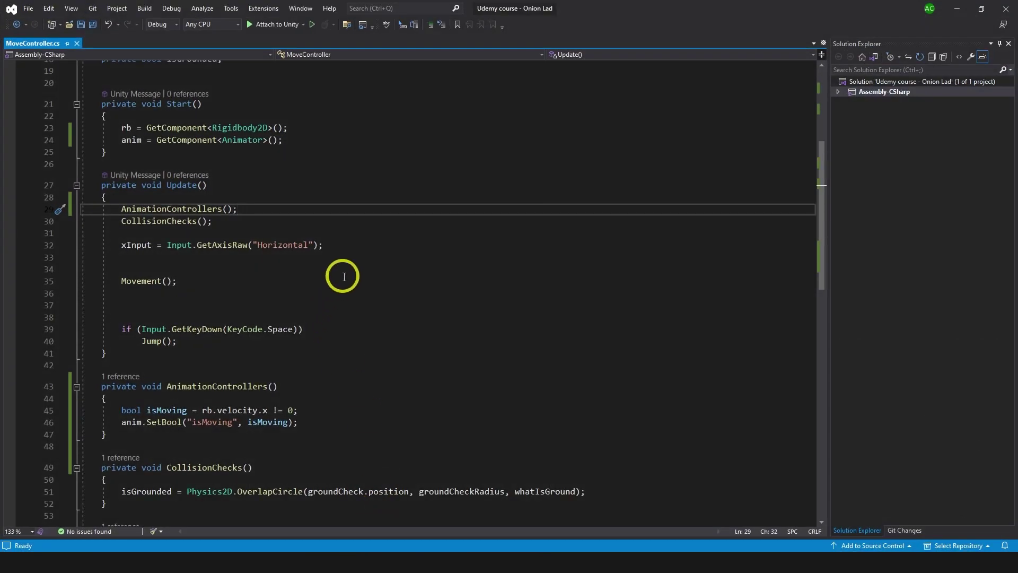
# - In Visual Studio, add anim.SetFloat("yVelocity", rb.velocity.y); to AnimationControllers() in MoveController.cs, save the script and return to Unity
pyautogui.scroll(-2, 340, 318)
pyautogui.click(338, 348)
pyautogui.press('Return')
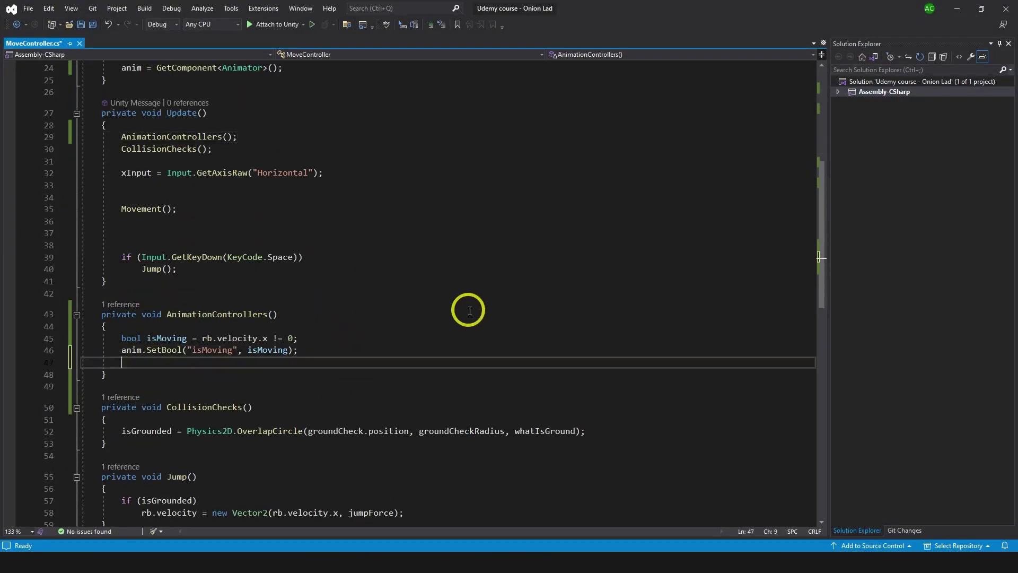
pyautogui.press('Return')
pyautogui.write('anim.SetFloat')
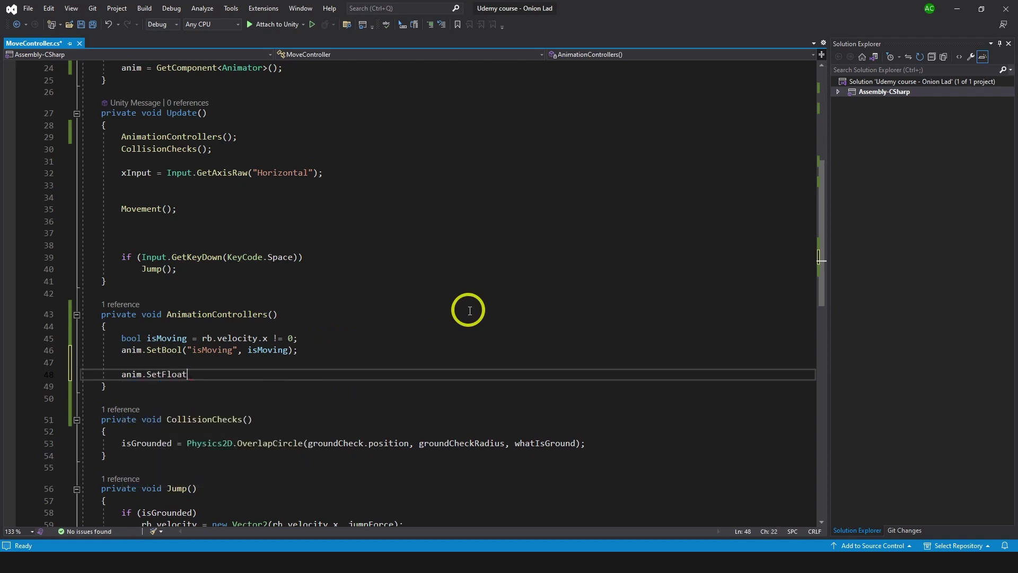
pyautogui.write('("')
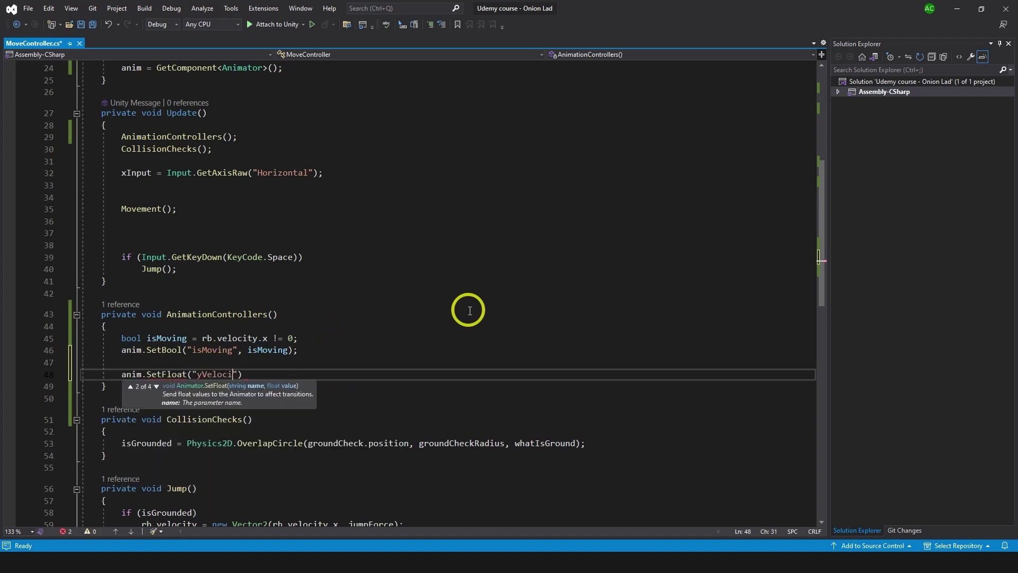
pyautogui.write('yVelocity", rb.velocity.y);')
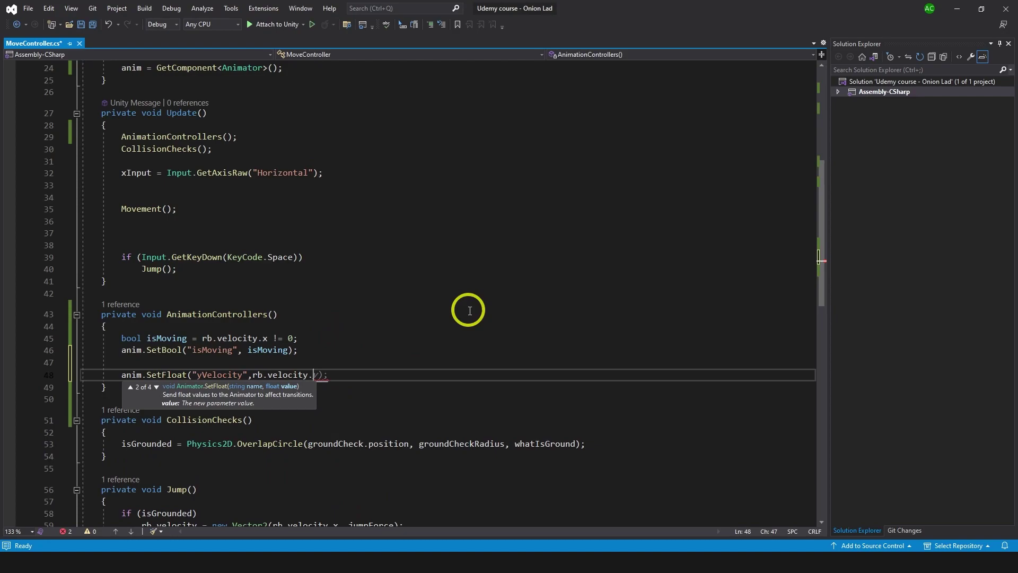
pyautogui.hotkey('ctrl', 's')
pyautogui.hotkey('alt', 'Tab')
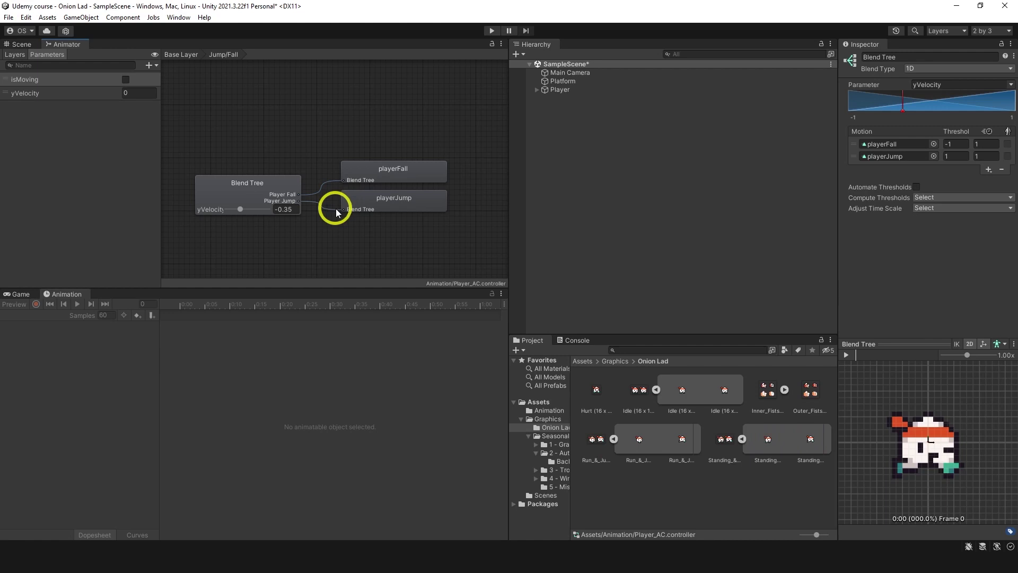
# - Return to the Animator's Base Layer and place the Jump/Fall state between playerIdle and Exit
pyautogui.click(186, 56)
pyautogui.moveTo(366, 167); pyautogui.dragTo(369, 155)
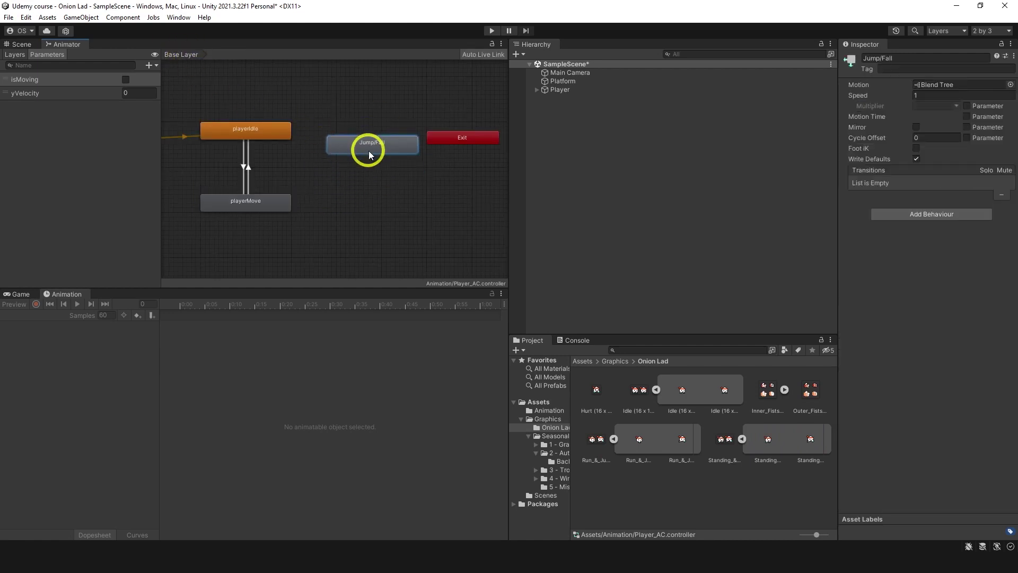
pyautogui.moveTo(373, 148); pyautogui.dragTo(406, 145, button='middle')
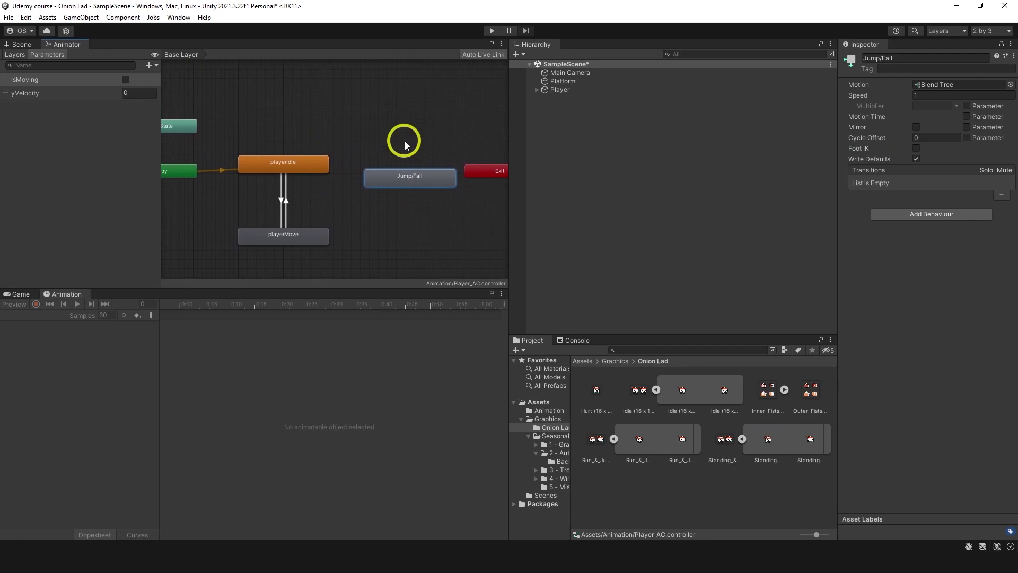
# - Add a Bool animator parameter named isGrounded
pyautogui.click(149, 64)
pyautogui.click(162, 103)
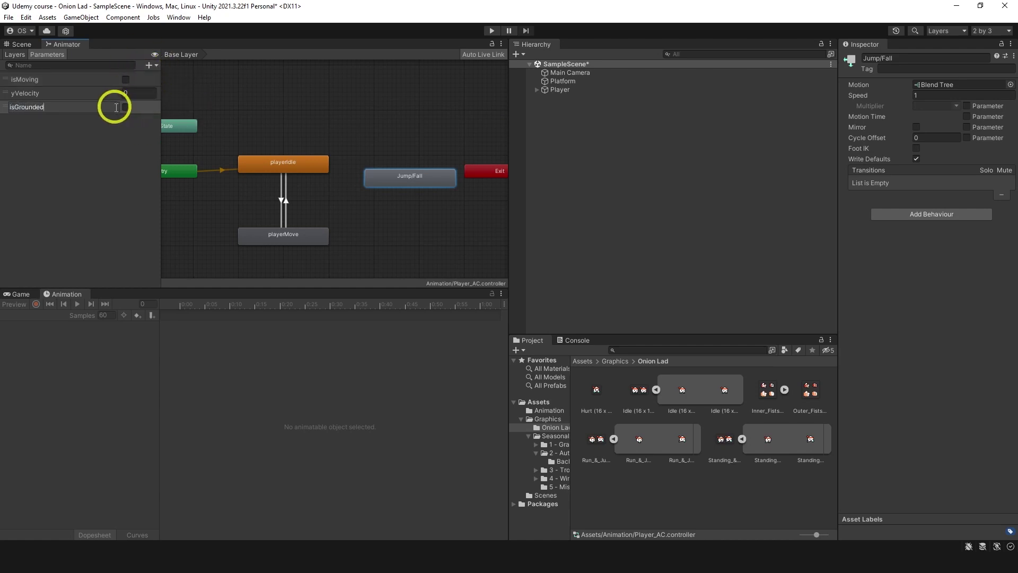
# - Confirm the isGrounded parameter, then create a transition from playerIdle to Jump/Fall and select it
pyautogui.press('Return')
pyautogui.rightClick(299, 165)
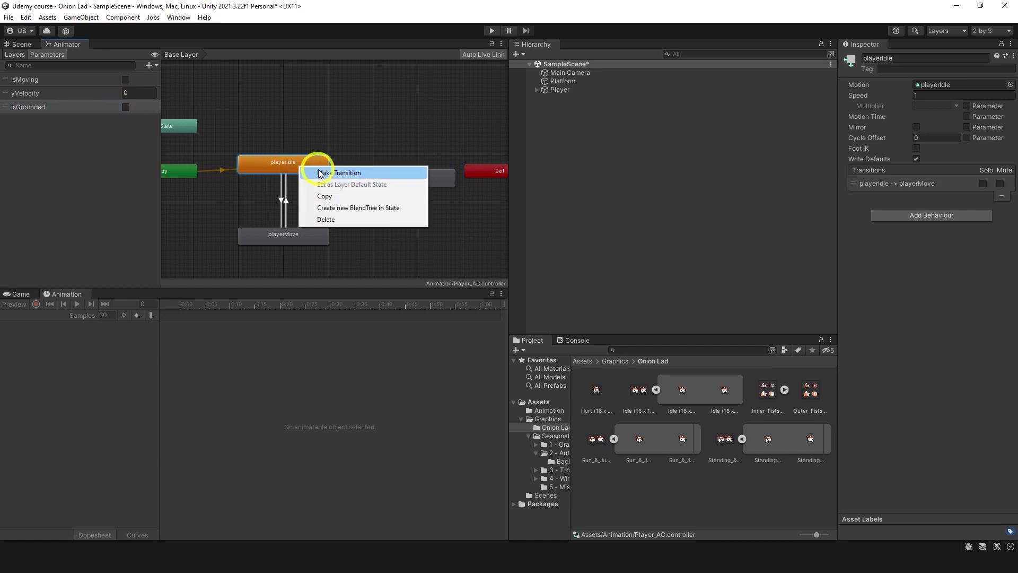
pyautogui.click(320, 172)
pyautogui.click(399, 182)
pyautogui.click(349, 175)
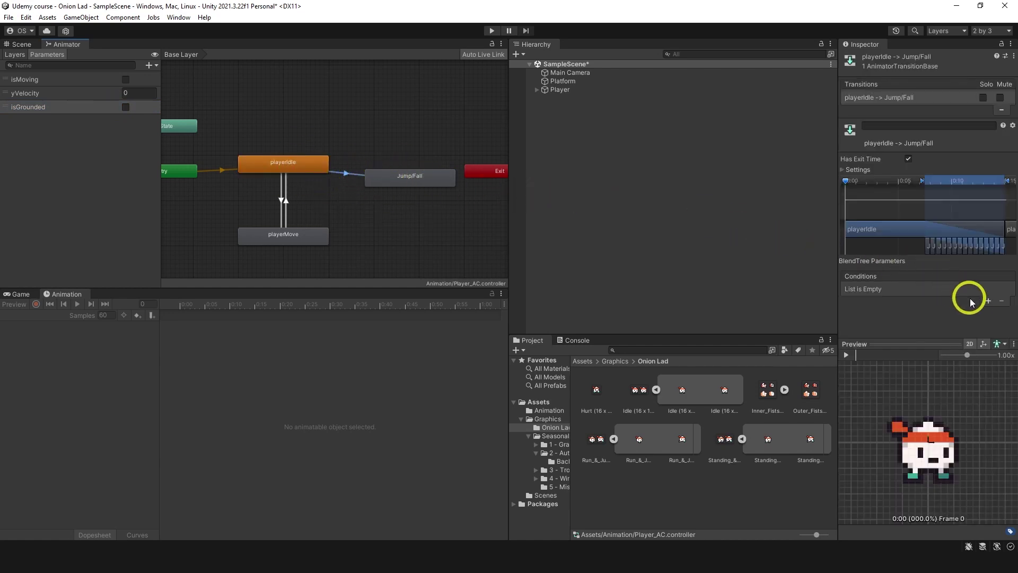
pyautogui.click(986, 303)
pyautogui.click(902, 289)
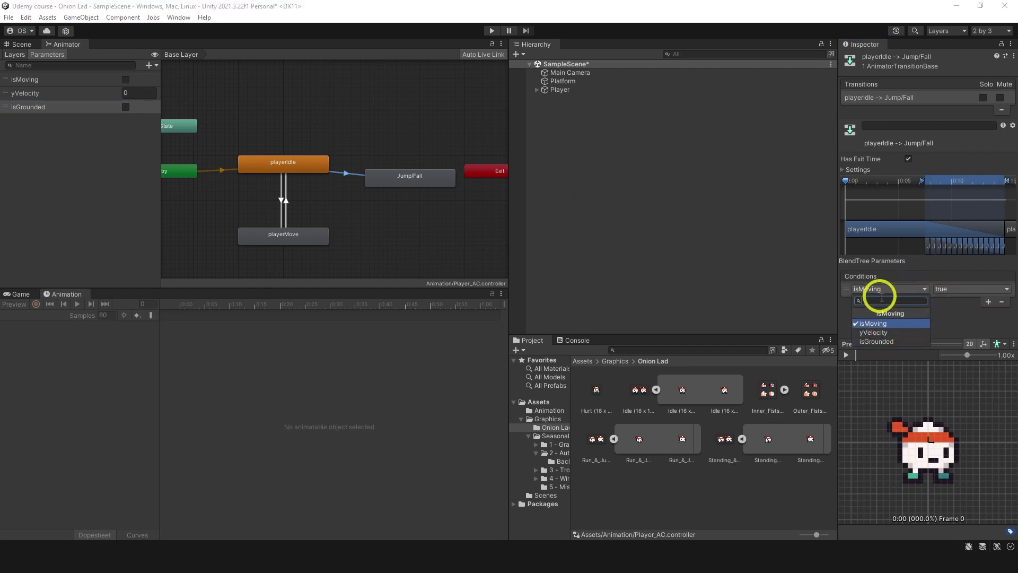
pyautogui.click(1002, 302)
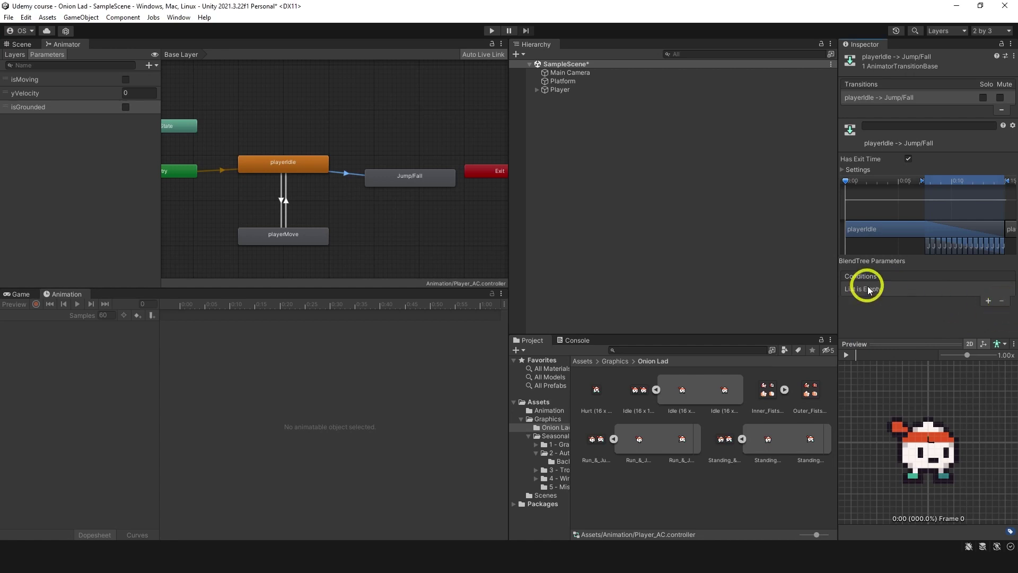
# - Move isGrounded to the top of the animator parameters and add an isGrounded false condition to the playerIdle to Jump/Fall transition
pyautogui.moveTo(52, 107); pyautogui.dragTo(57, 80)
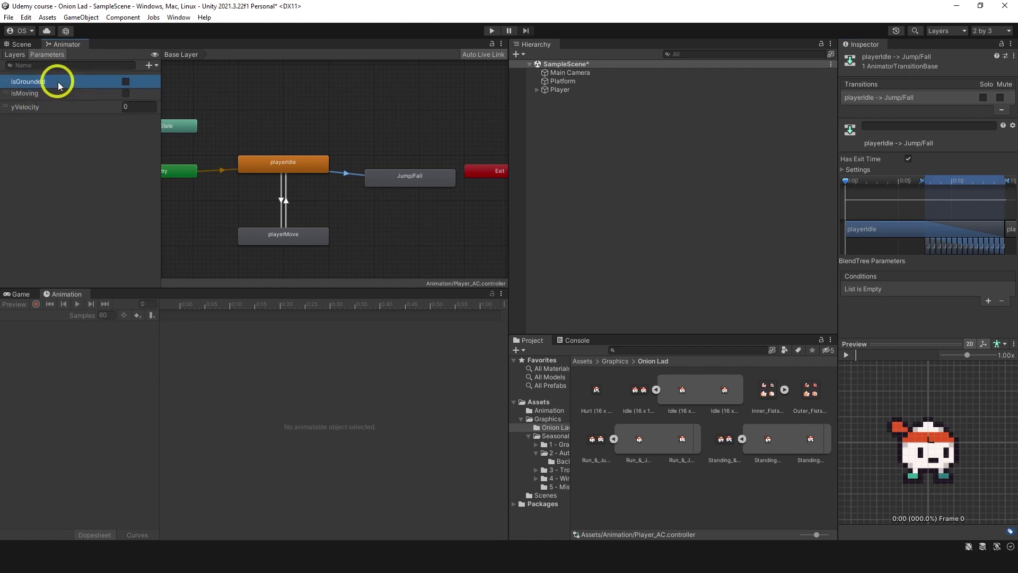
pyautogui.click(988, 301)
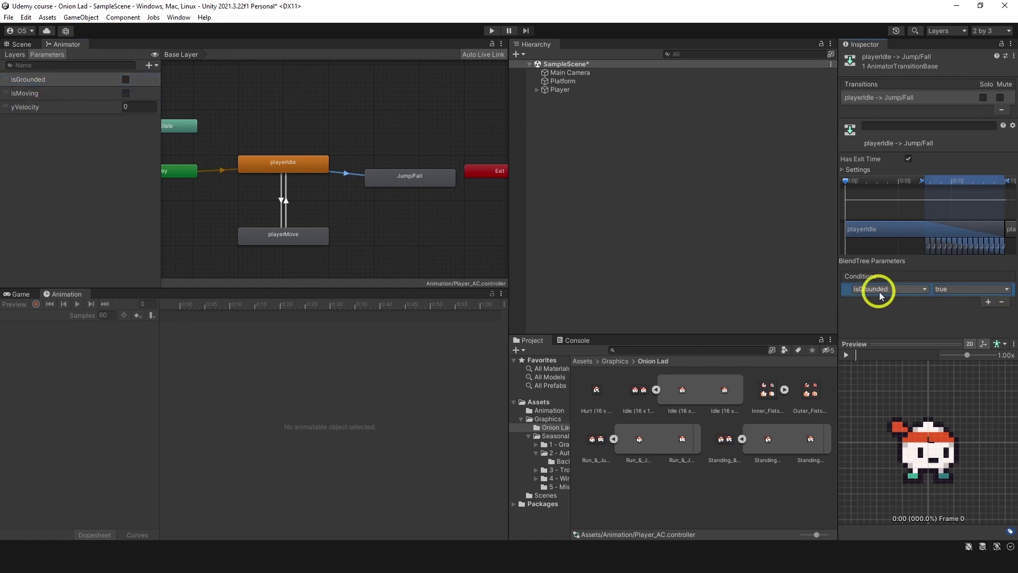
pyautogui.moveTo(116, 70)
pyautogui.mouseDown()
pyautogui.moveTo(81, 256)
pyautogui.moveTo(47, 134)
pyautogui.moveTo(74, 215)
pyautogui.mouseUp()
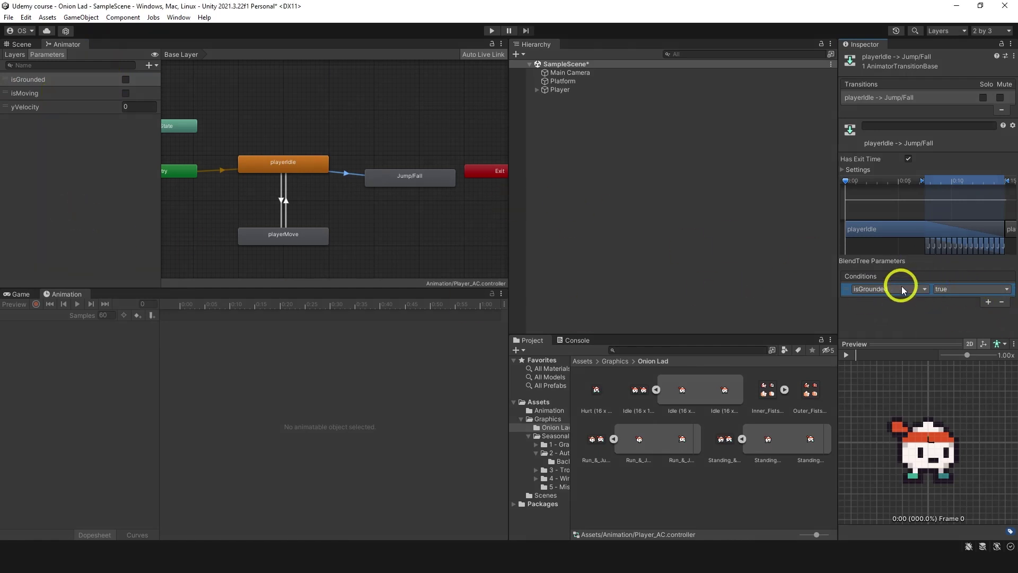
pyautogui.click(941, 289)
pyautogui.click(936, 306)
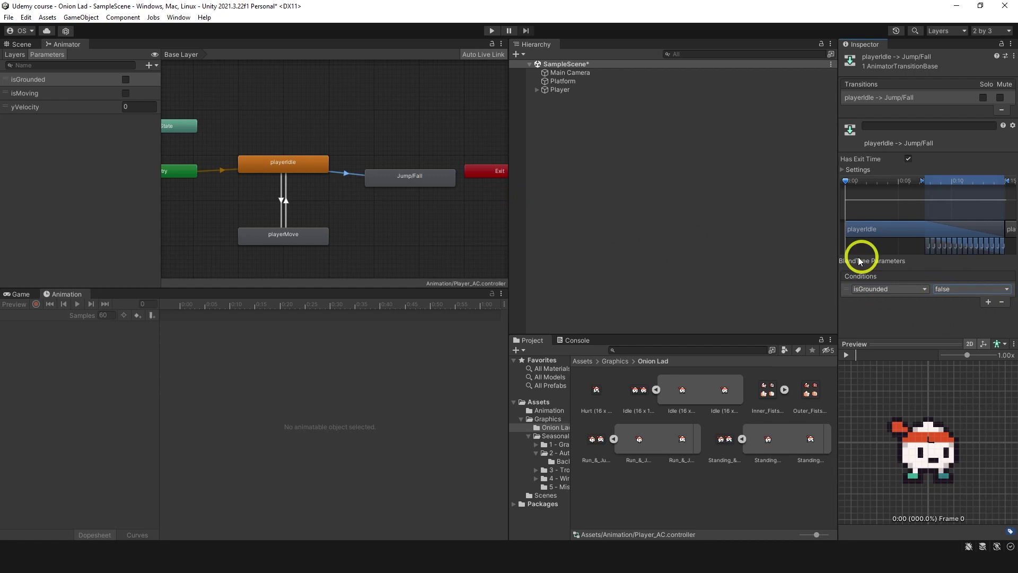
# - Disable Has Exit Time and set Transition Duration to 0 for the playerIdle to Jump/Fall transition
pyautogui.click(893, 170)
pyautogui.click(909, 160)
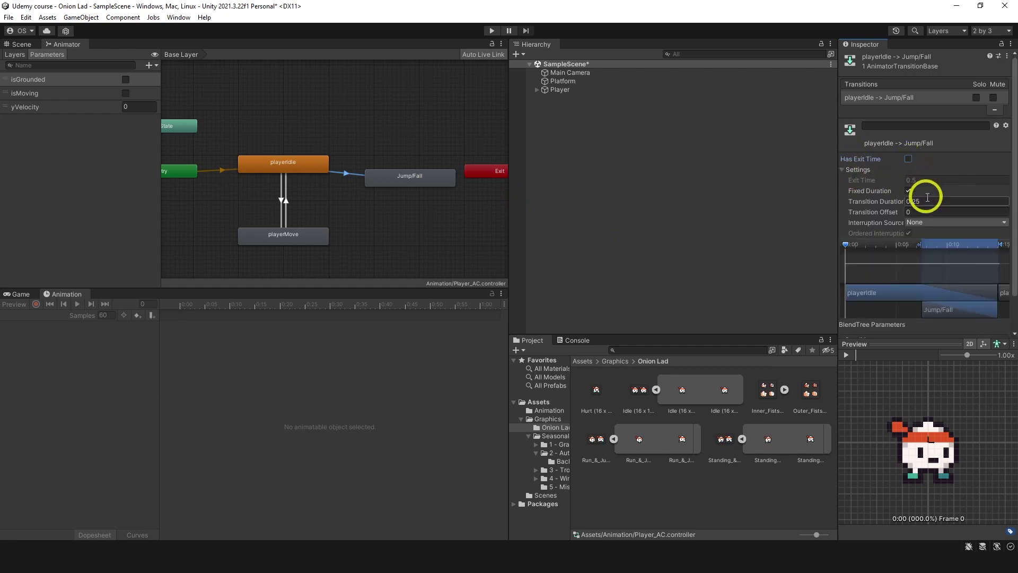
pyautogui.click(924, 201)
pyautogui.write('0')
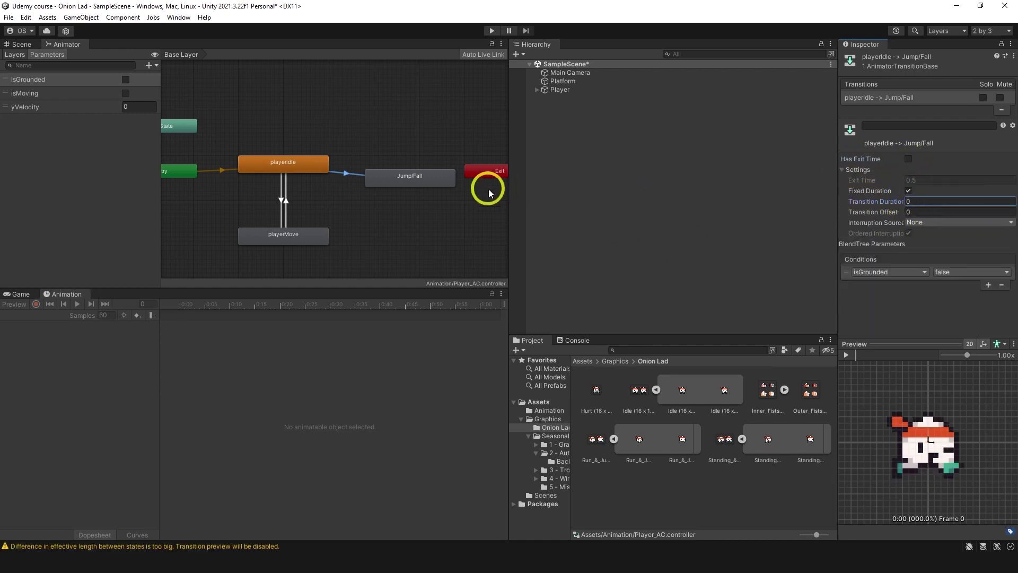
# - Create a return transition from Jump/Fall to playerIdle and give it the condition isGrounded true
pyautogui.rightClick(403, 178)
pyautogui.click(429, 181)
pyautogui.click(306, 163)
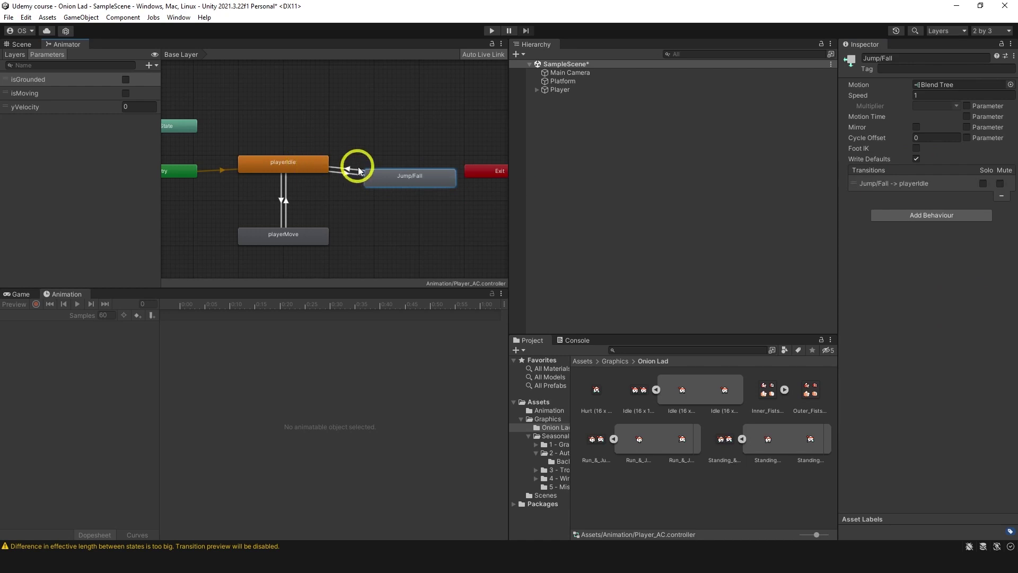
pyautogui.click(353, 168)
pyautogui.scroll(-1, 976, 247)
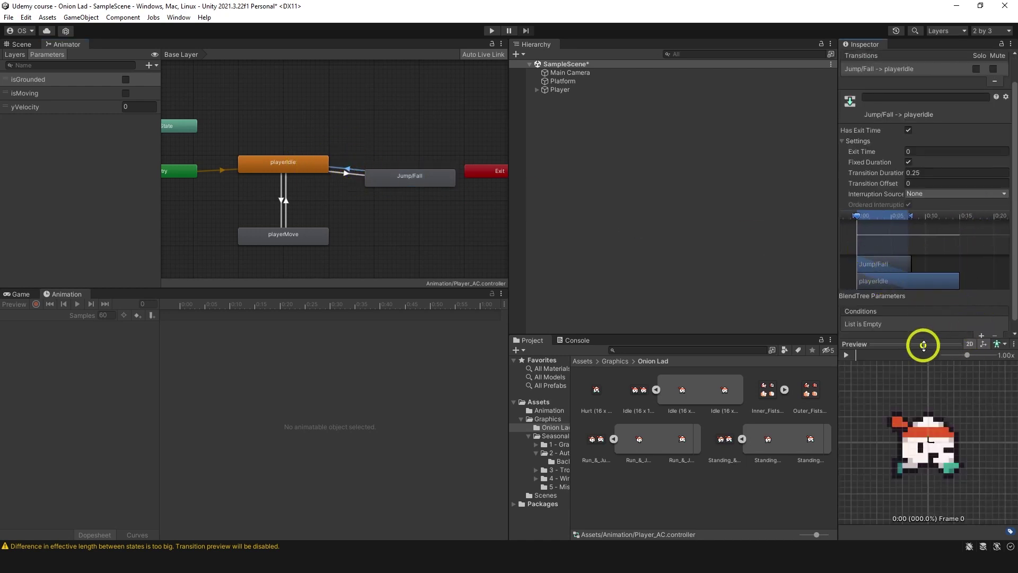
pyautogui.moveTo(923, 345); pyautogui.dragTo(913, 460)
pyautogui.click(987, 365)
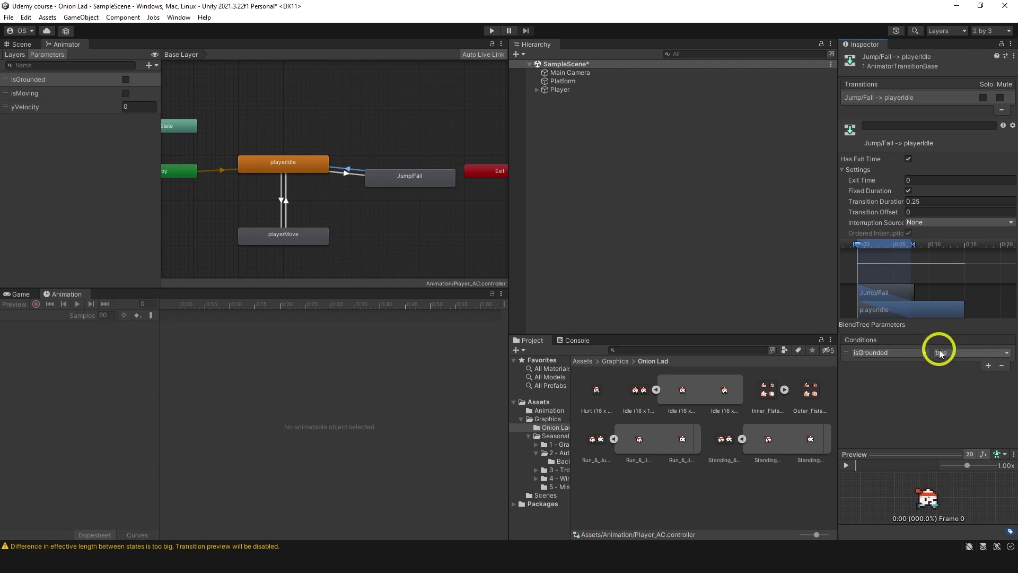
# - Disable Has Exit Time and set Transition Duration to 0 for the Jump/Fall to playerIdle transition
pyautogui.click(908, 159)
pyautogui.moveTo(859, 201); pyautogui.dragTo(695, 224)
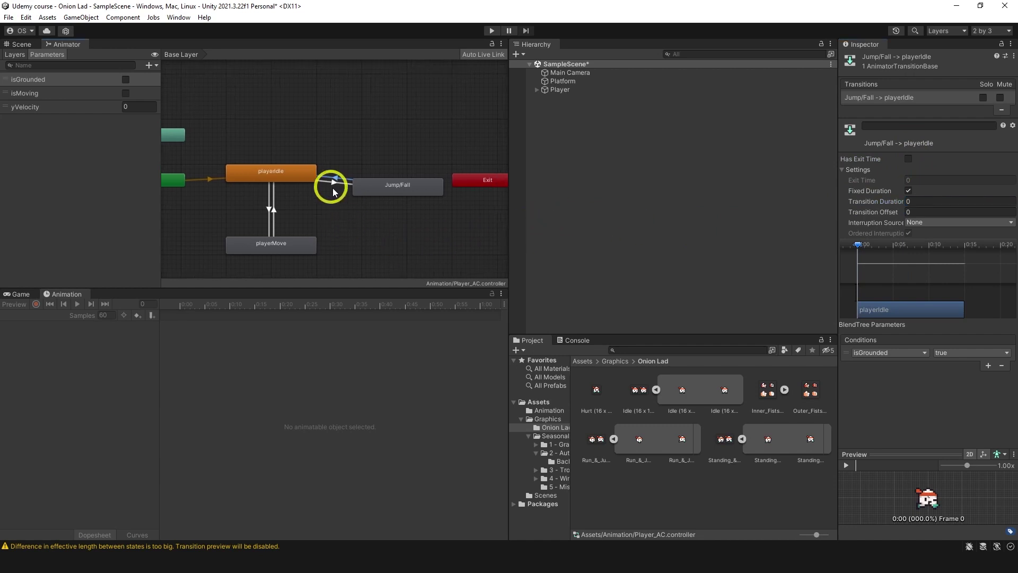
pyautogui.scroll(-2, 365, 219)
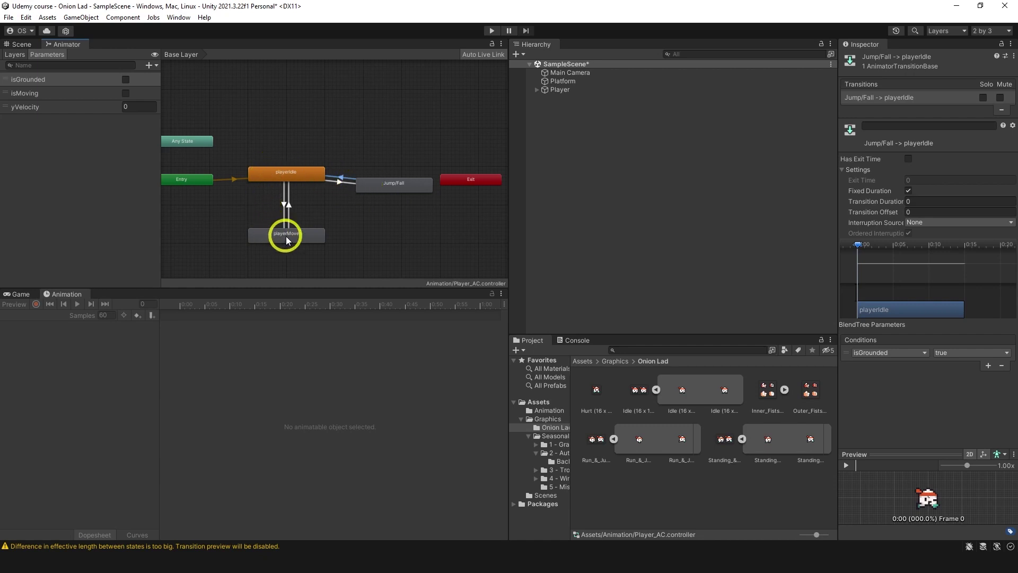
# - Briefly run the scene in Play mode, stop it and return to the isGrounded parameter in the Animator
pyautogui.click(22, 44)
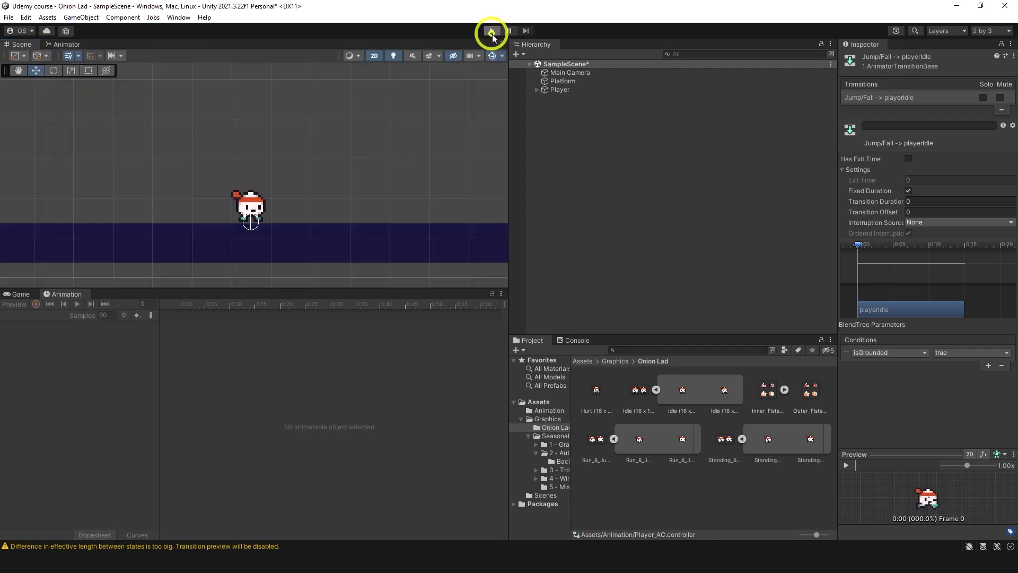
pyautogui.click(491, 31)
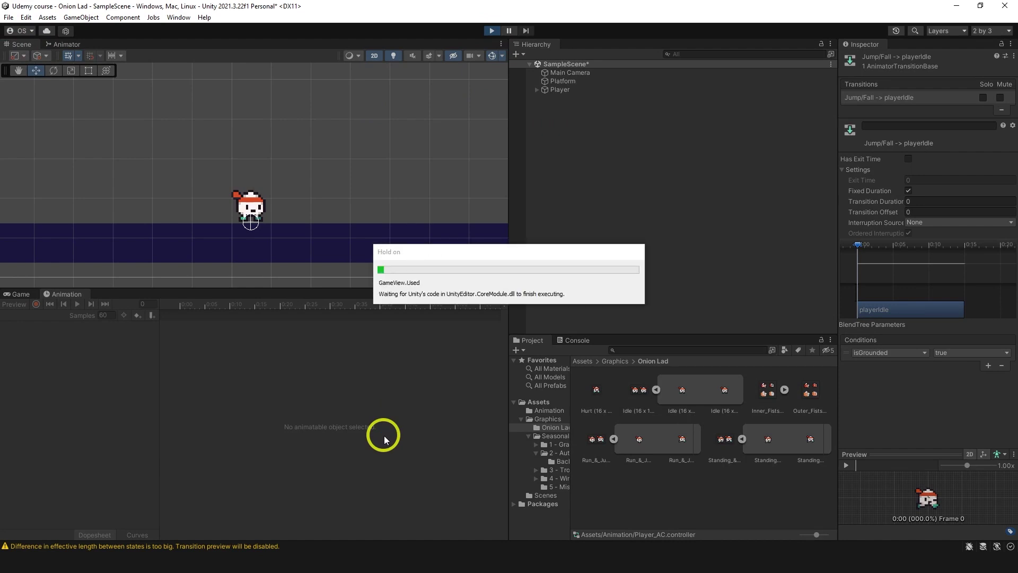
pyautogui.click(491, 31)
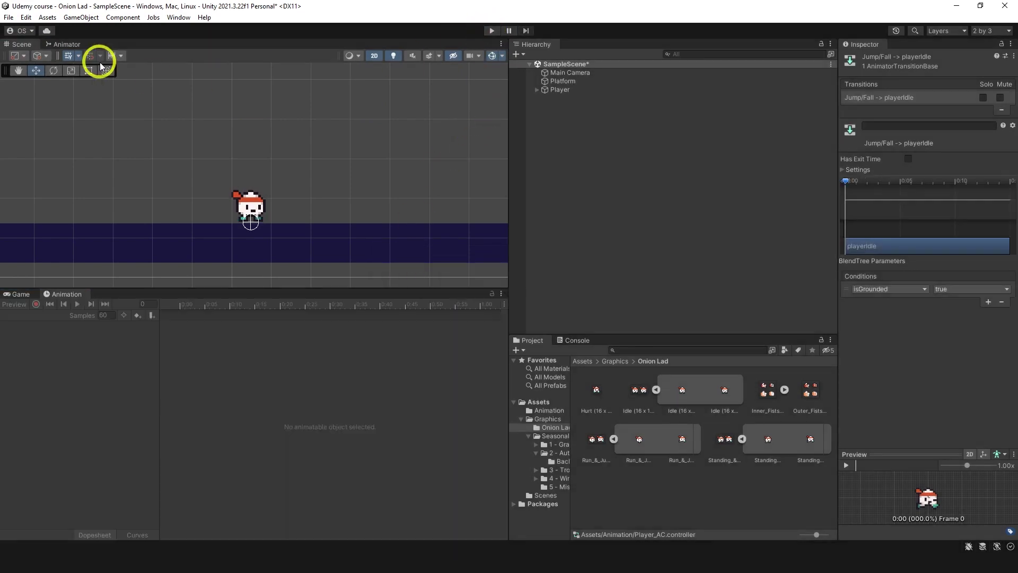
pyautogui.click(72, 46)
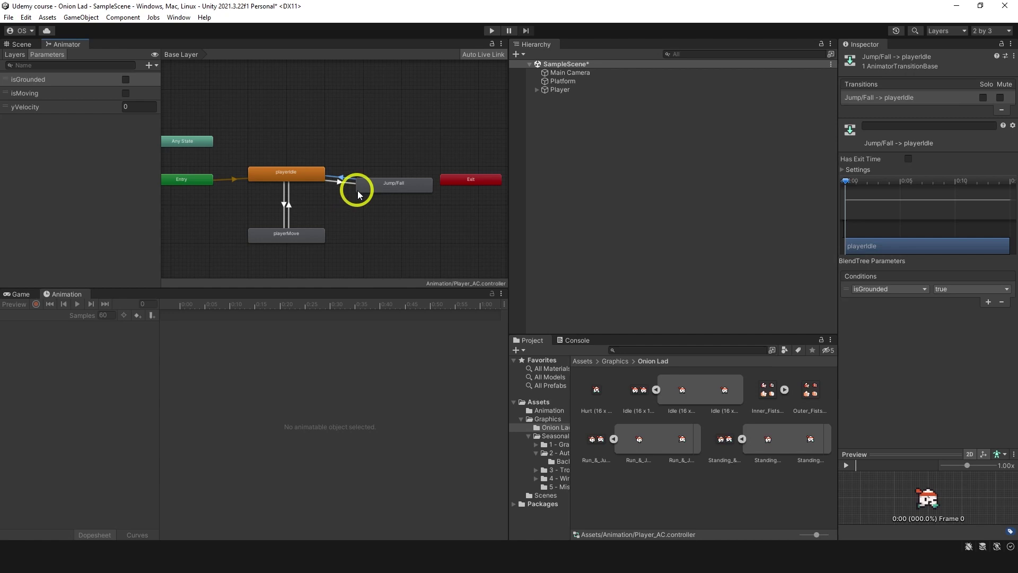
pyautogui.click(77, 82)
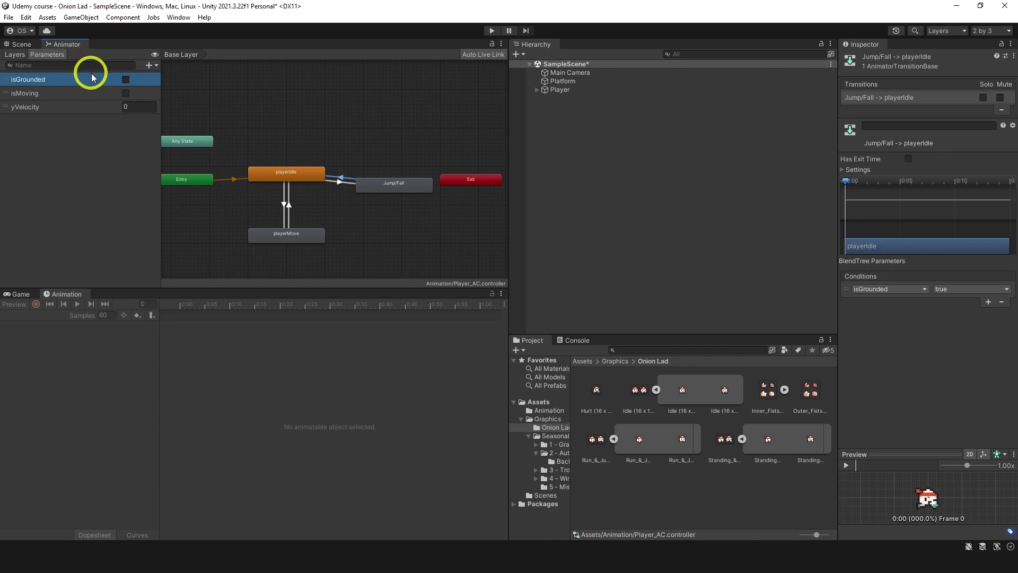
# - In Visual Studio, add anim.SetBool("isGrounded", isGrounded); below the yVelocity line in AnimationControllers(), save the script and return to Unity
pyautogui.hotkey('alt', 'Tab')
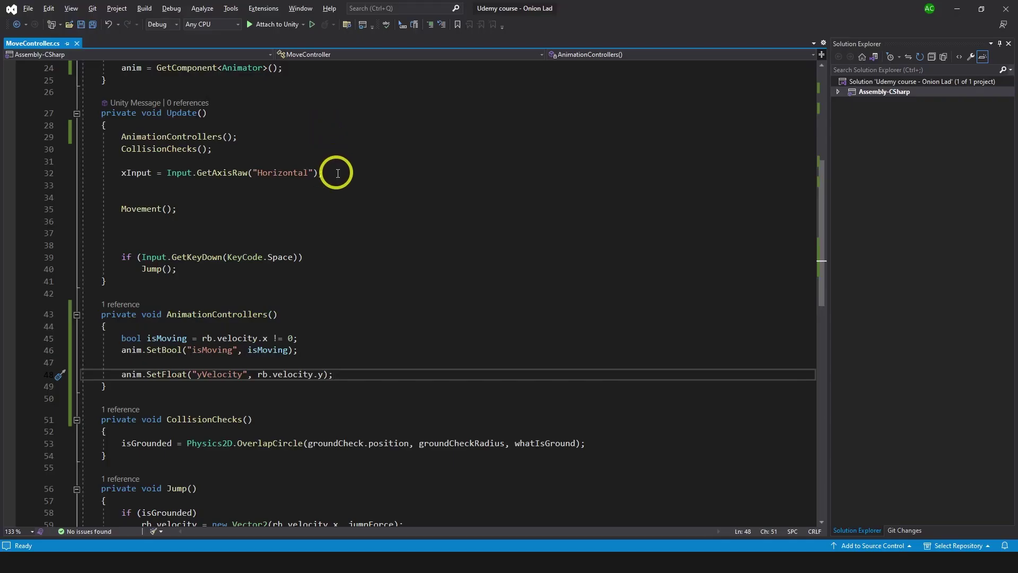
pyautogui.press('Return')
pyautogui.write('an')
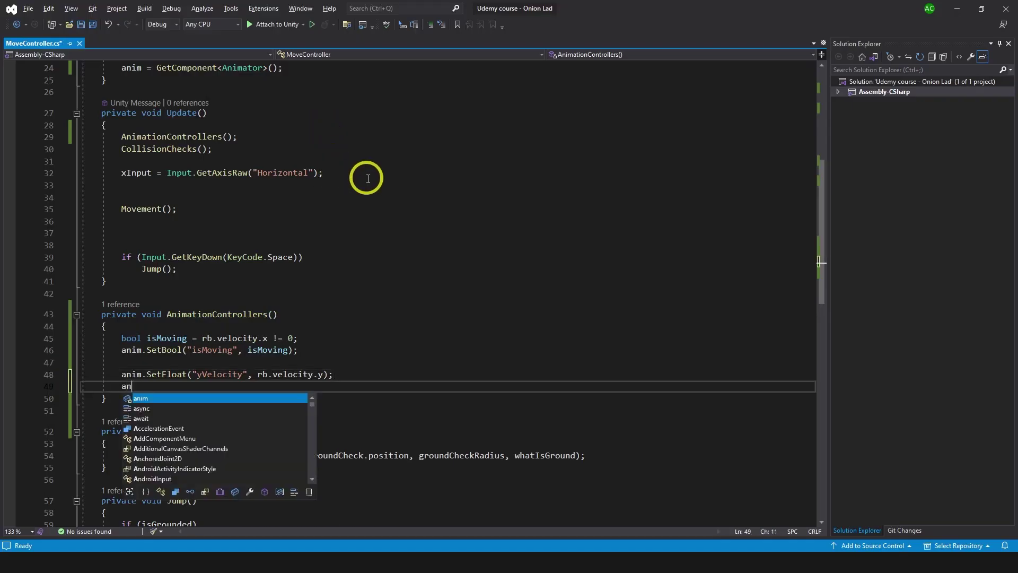
pyautogui.write('im.setbool("')
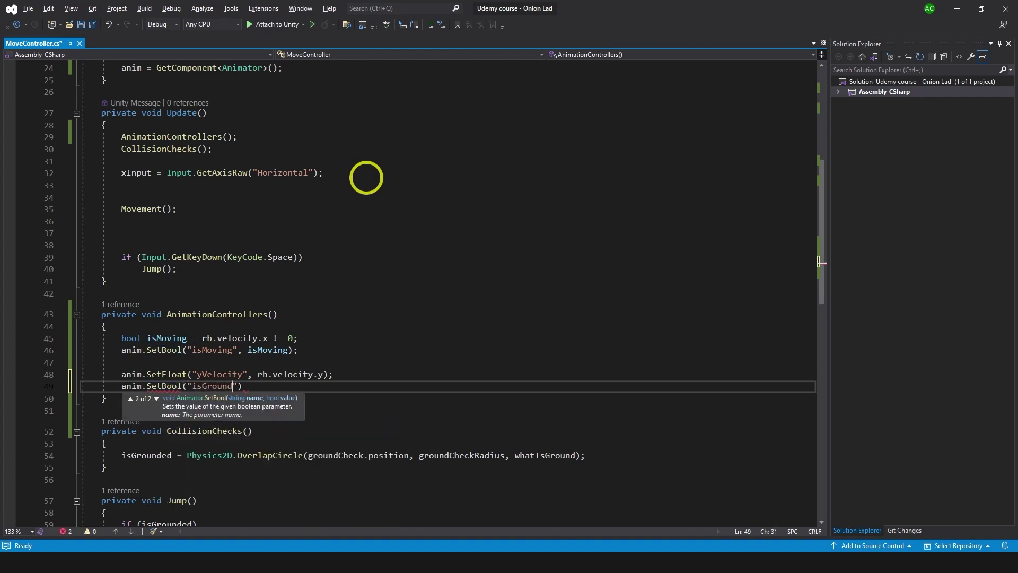
pyautogui.write('isGrounded",isGrounded);')
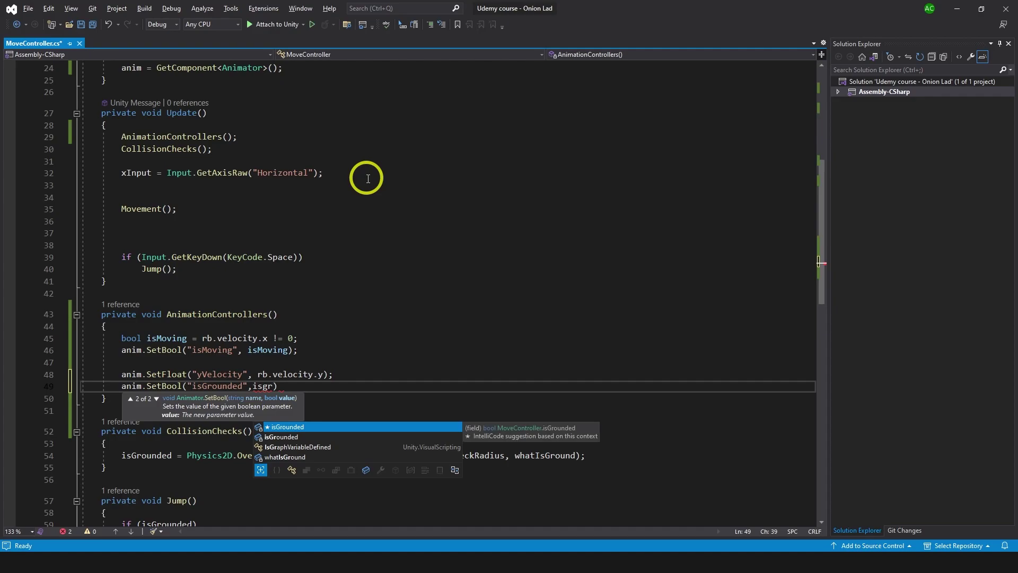
pyautogui.hotkey('ctrl', 's')
pyautogui.hotkey('alt', 'Tab')
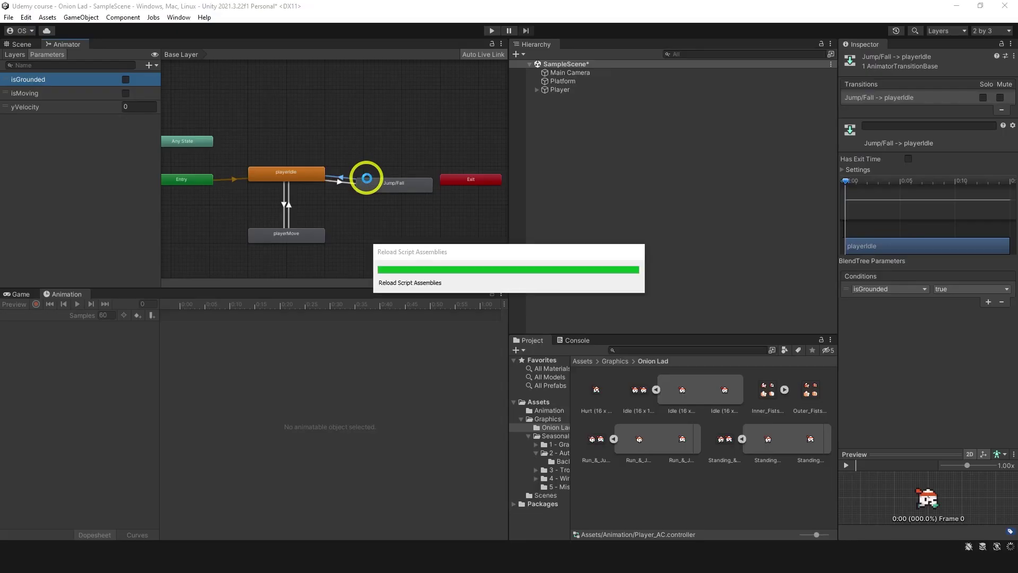
# - Compare the "isGrounded" string in MoveController.cs with the parameter name in Unity's Animator, viewing both windows together
pyautogui.hotkey('alt', 'Tab')
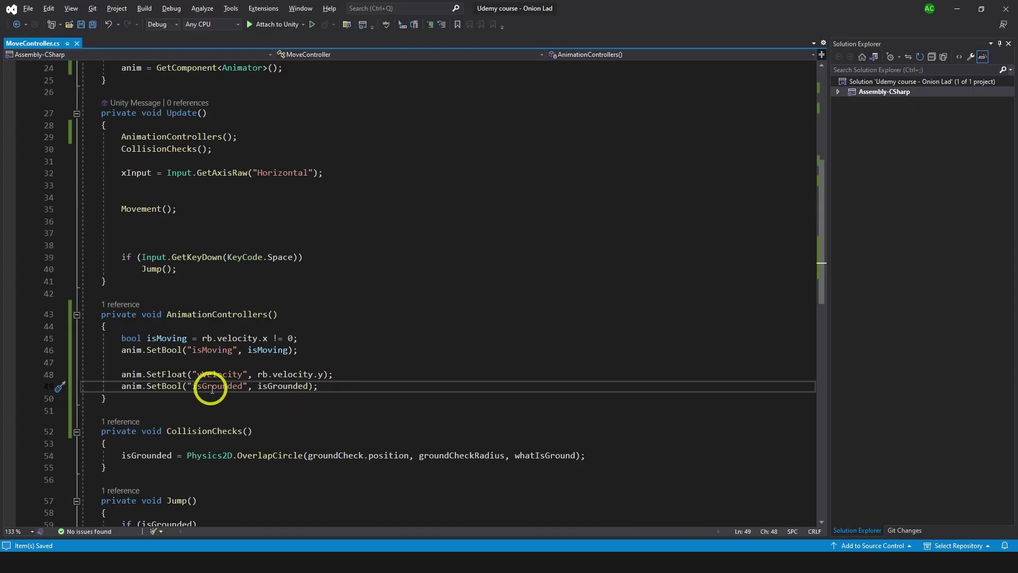
pyautogui.doubleClick(568, 14)
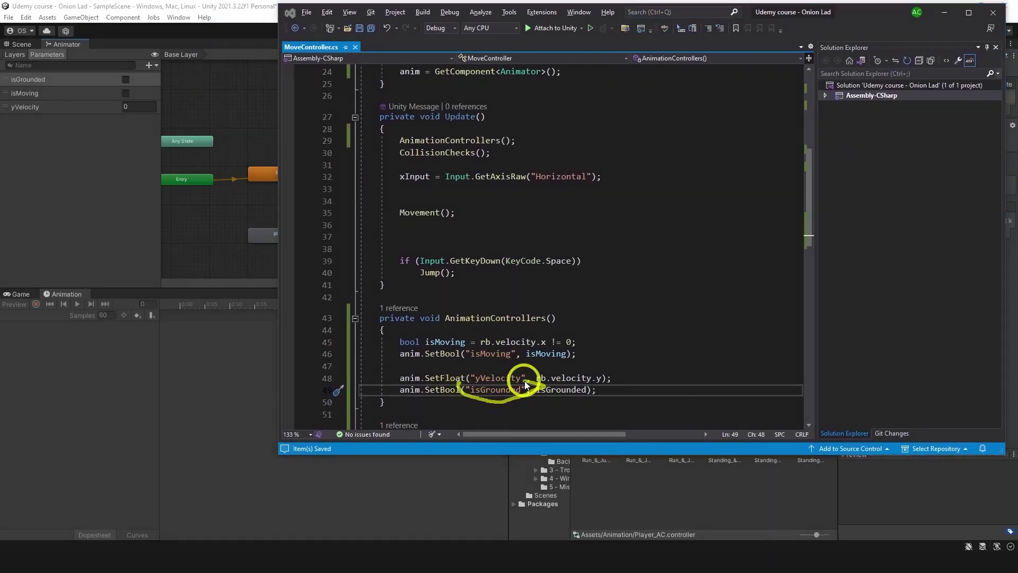
pyautogui.moveTo(456, 387)
pyautogui.mouseDown()
pyautogui.moveTo(219, 210)
pyautogui.moveTo(124, 97)
pyautogui.mouseUp()
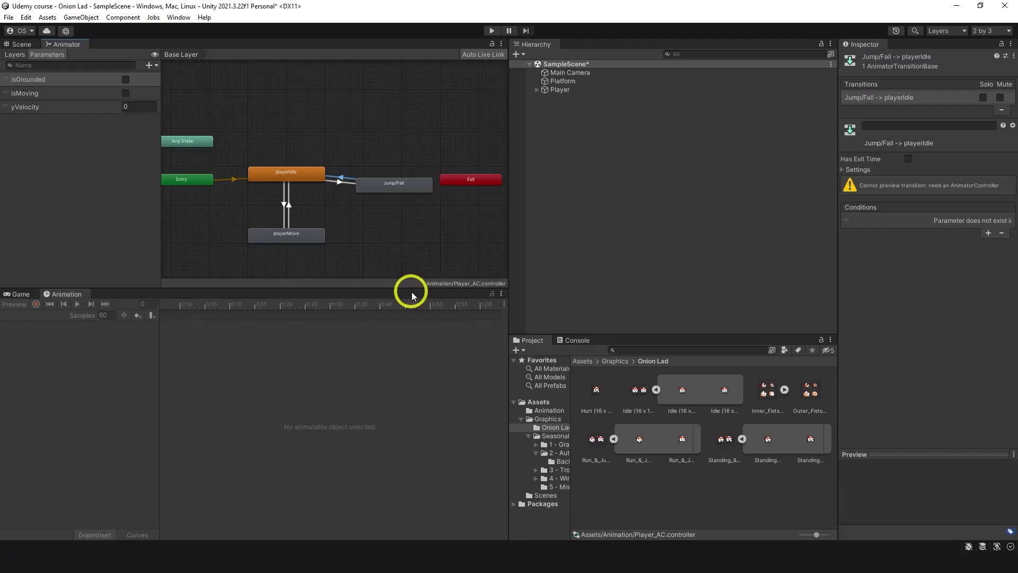
# - Run the scene in Play mode, make the Player jump several times to examine the jump and fall animation, and stop
pyautogui.click(24, 44)
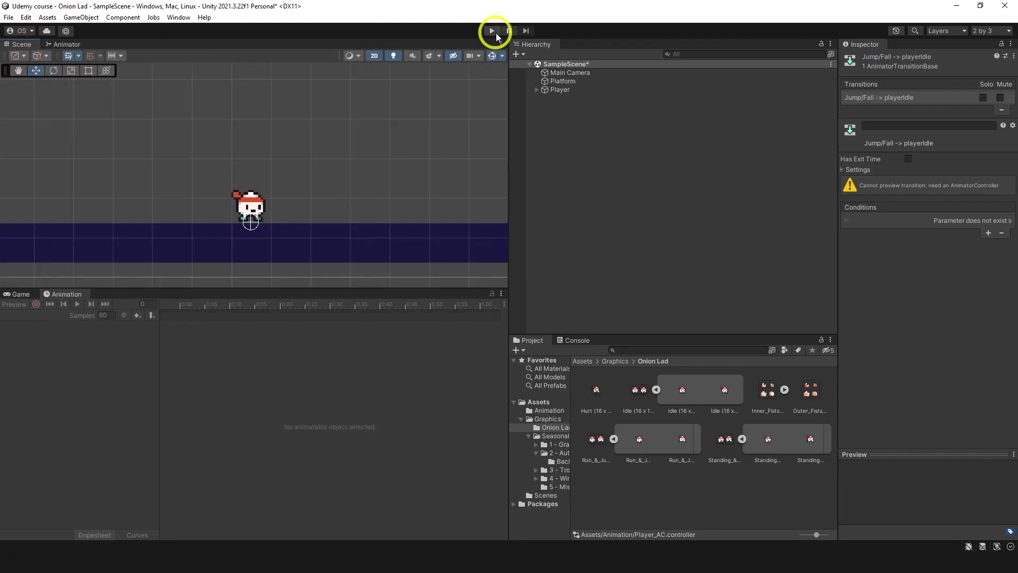
pyautogui.click(493, 31)
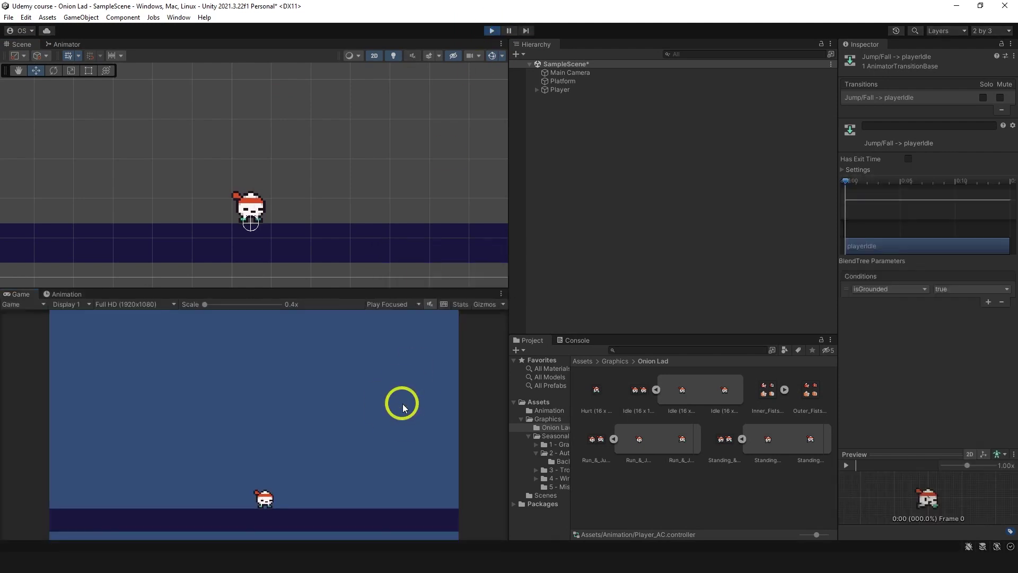
pyautogui.press('space')
pyautogui.press('space')
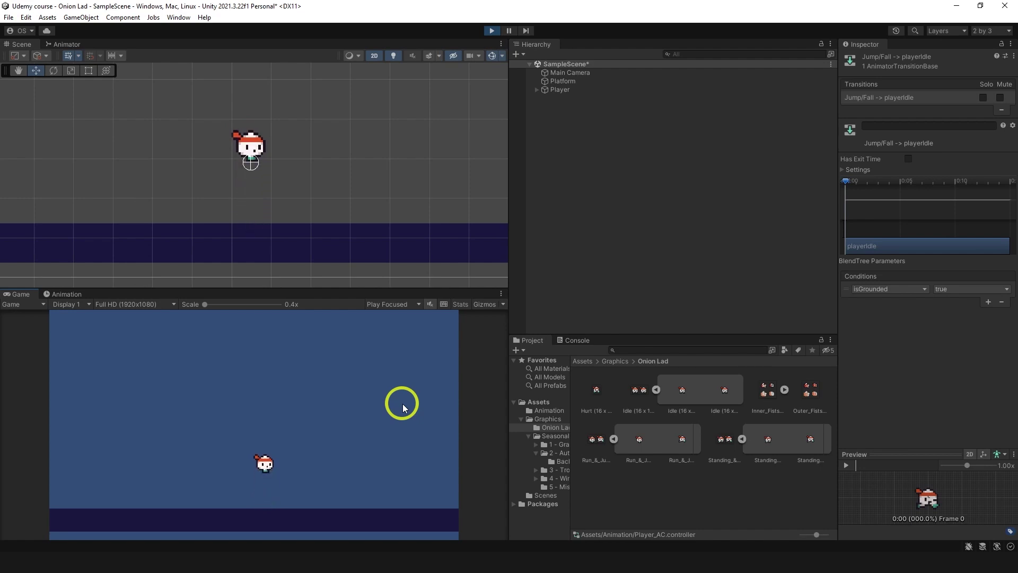
pyautogui.press('space')
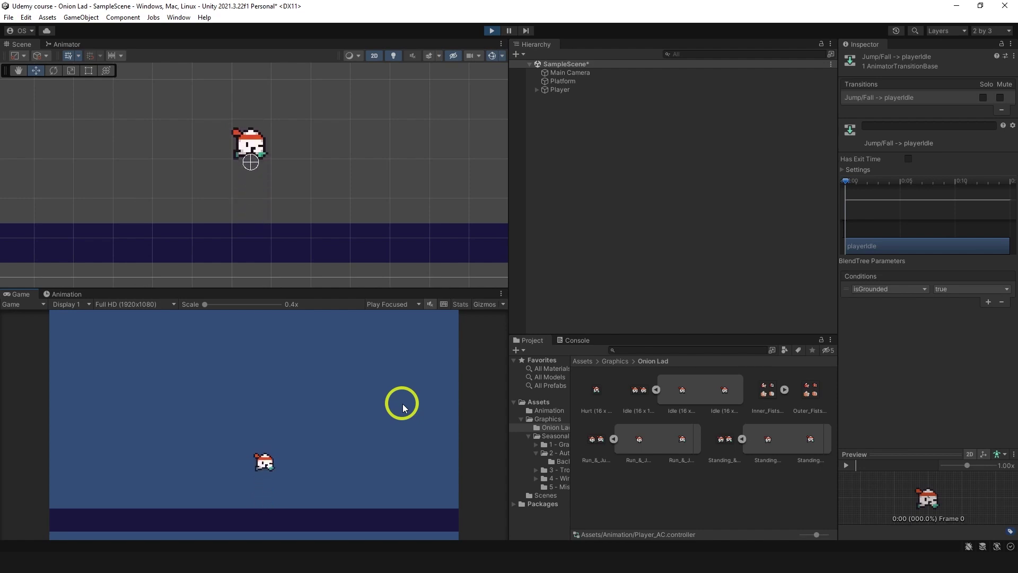
pyautogui.press('space')
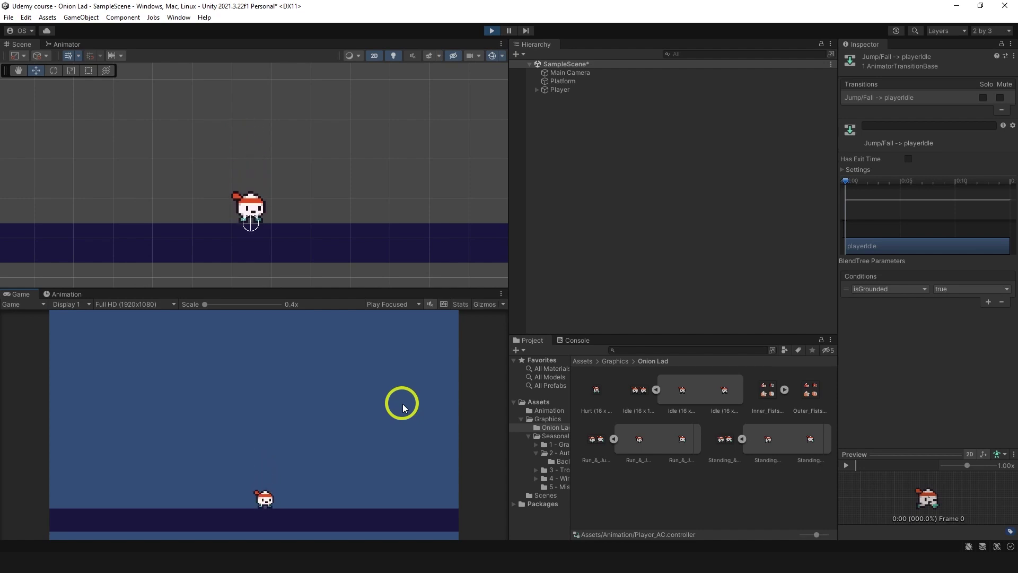
pyautogui.click(492, 31)
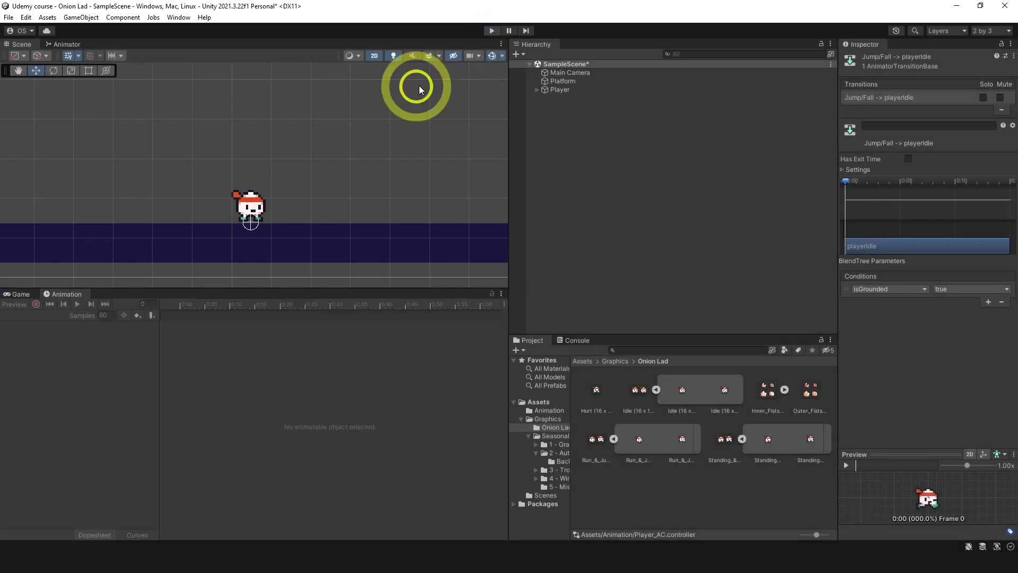
# - Select the Player and replace the sprite keyframe of its playerFall clip with the second sliced Run_&_Ju... sprite at 0:00
pyautogui.click(561, 89)
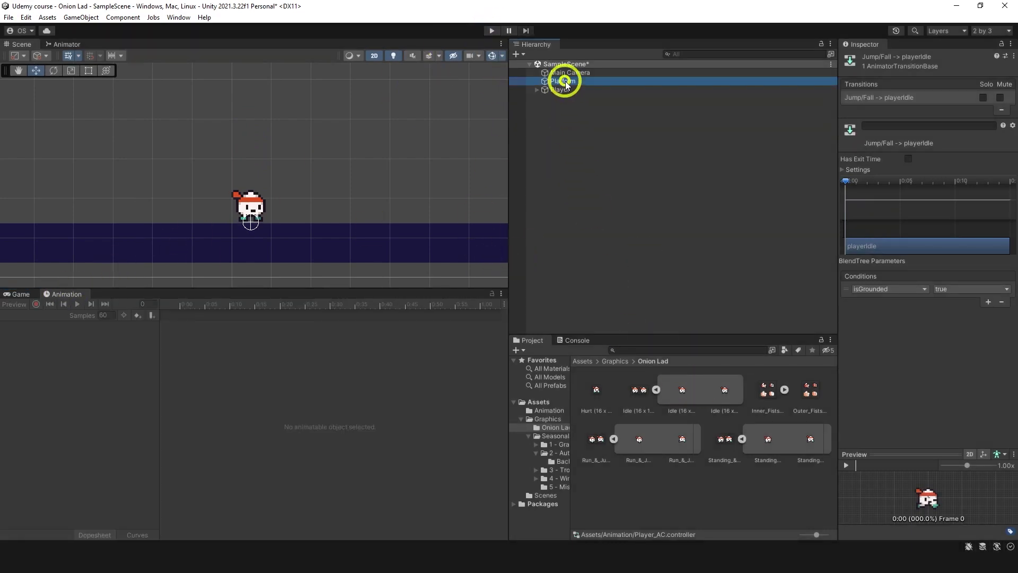
pyautogui.click(44, 316)
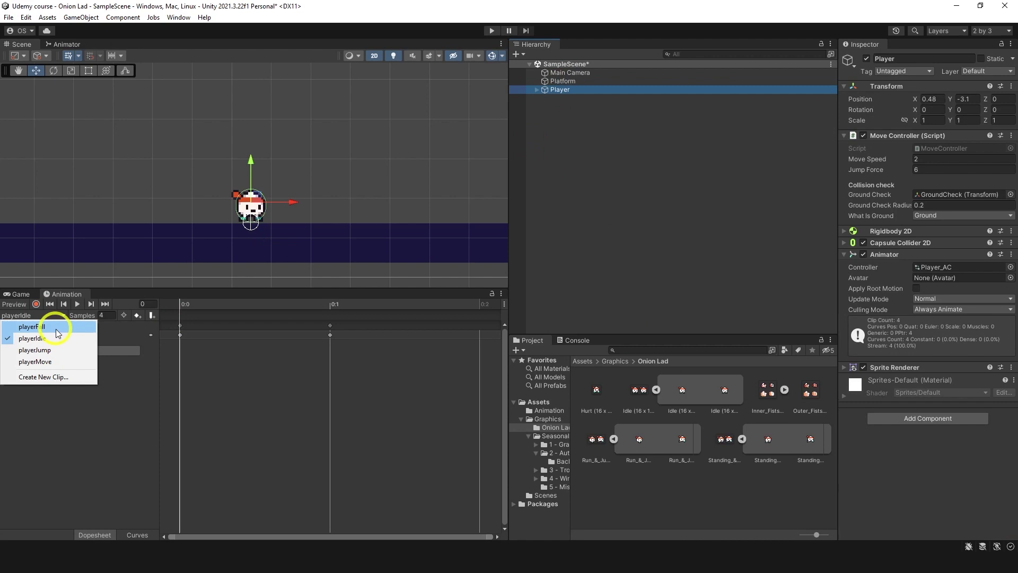
pyautogui.click(32, 326)
pyautogui.moveTo(684, 443); pyautogui.dragTo(181, 333)
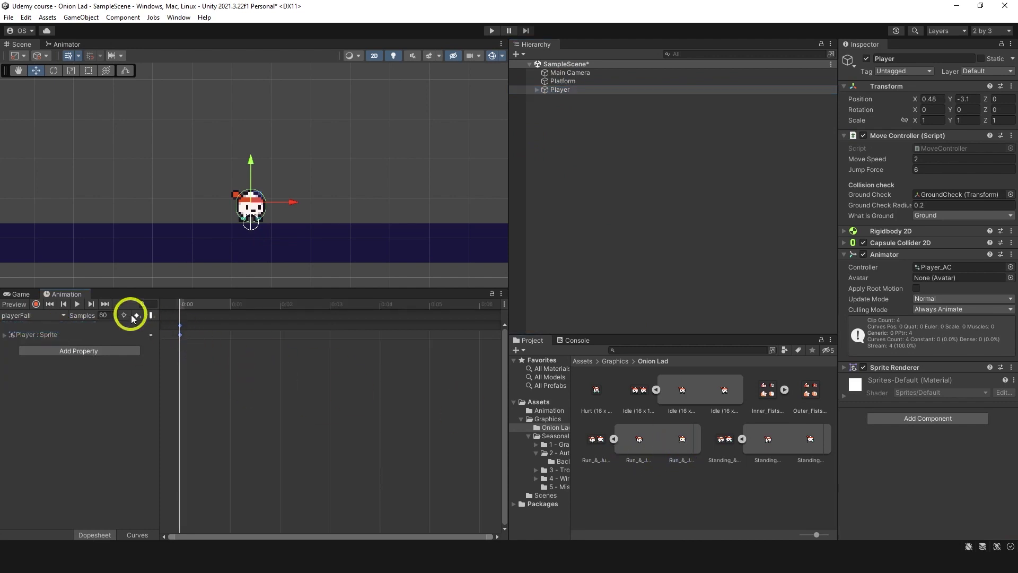
# - Run the scene in Play mode, make the Player jump a few times to check the sprite shown in the air, and stop
pyautogui.click(28, 295)
pyautogui.click(492, 31)
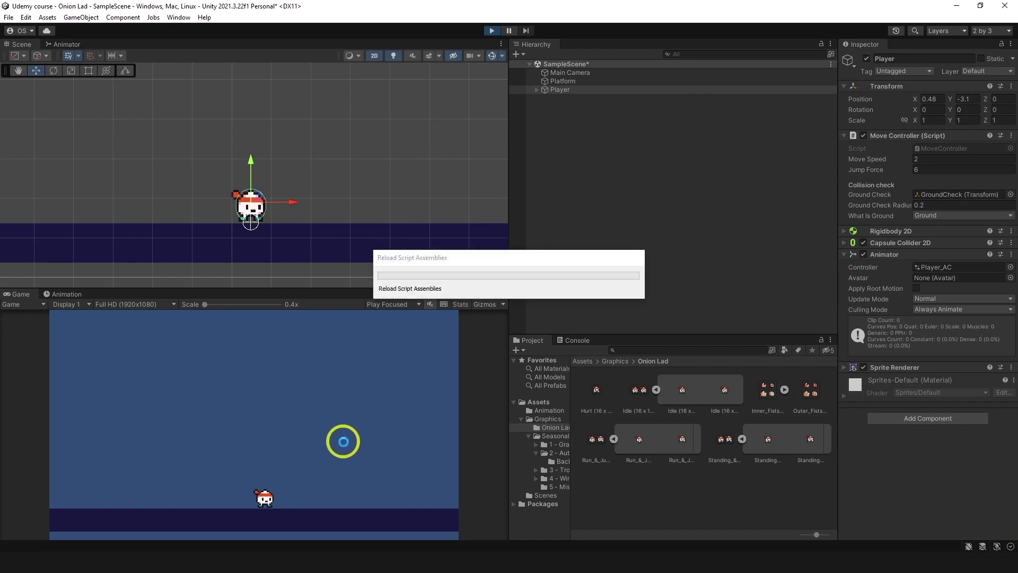
pyautogui.press('space')
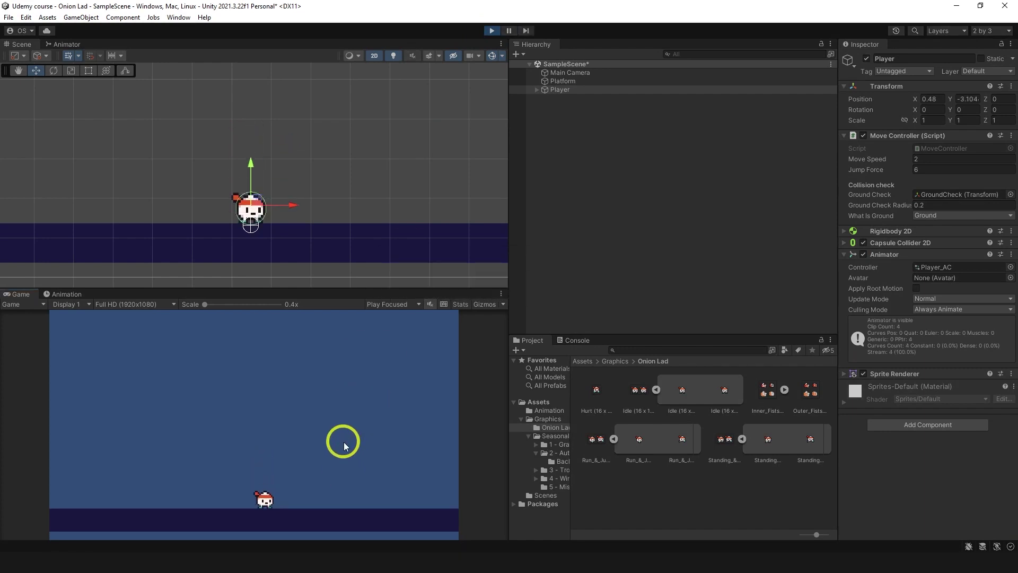
pyautogui.press('space')
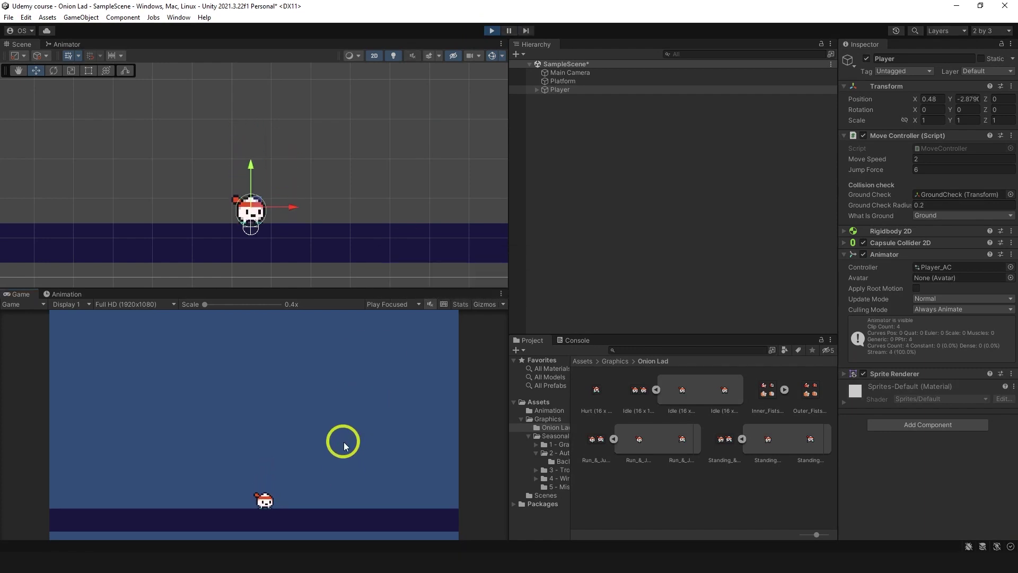
pyautogui.press('space')
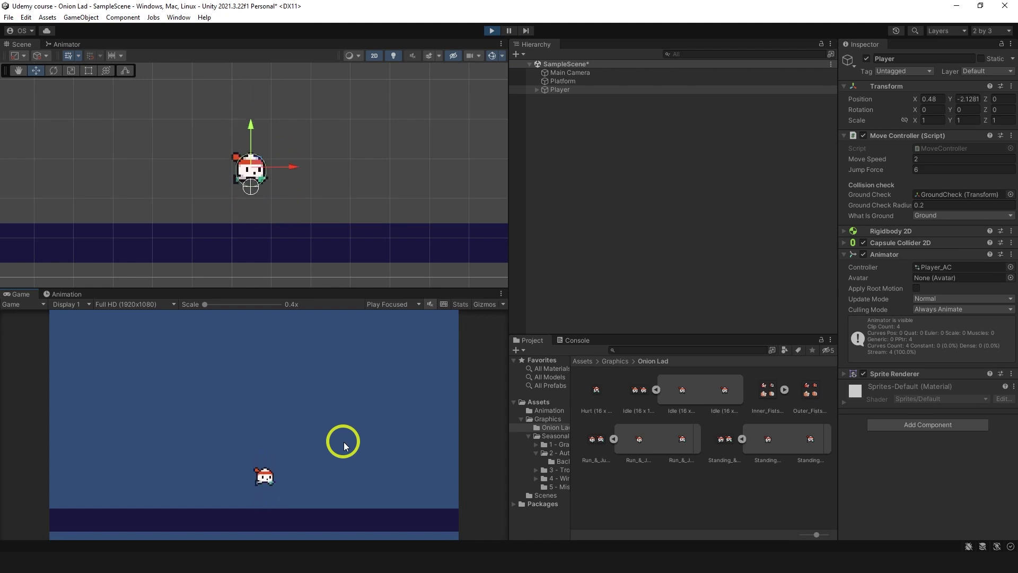
pyautogui.click(493, 31)
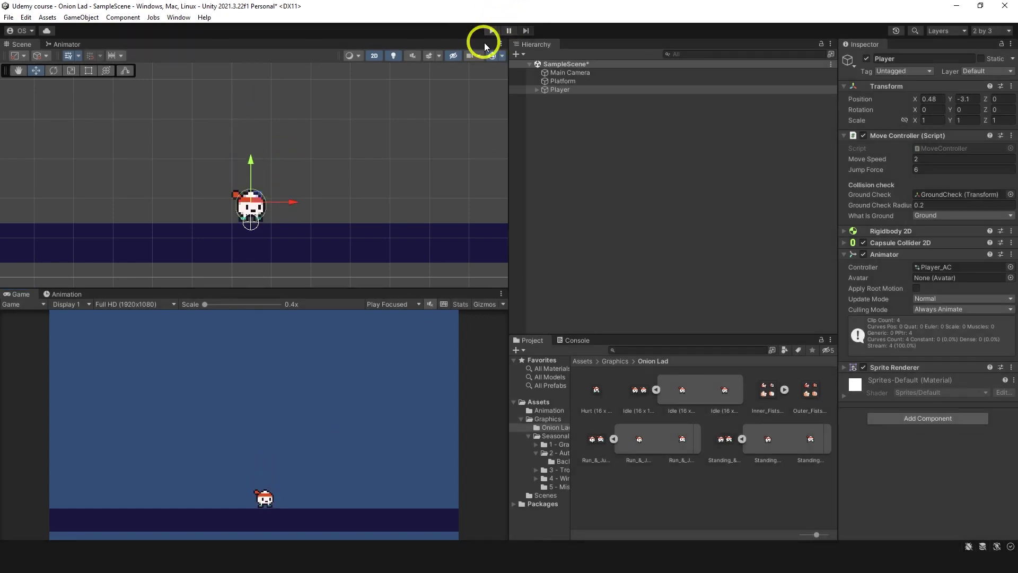
# - Replace the sprite keyframe of the playerJump clip with the second sliced Run_&_Ju... sprite at 0:00
pyautogui.click(46, 296)
pyautogui.click(48, 316)
pyautogui.click(34, 350)
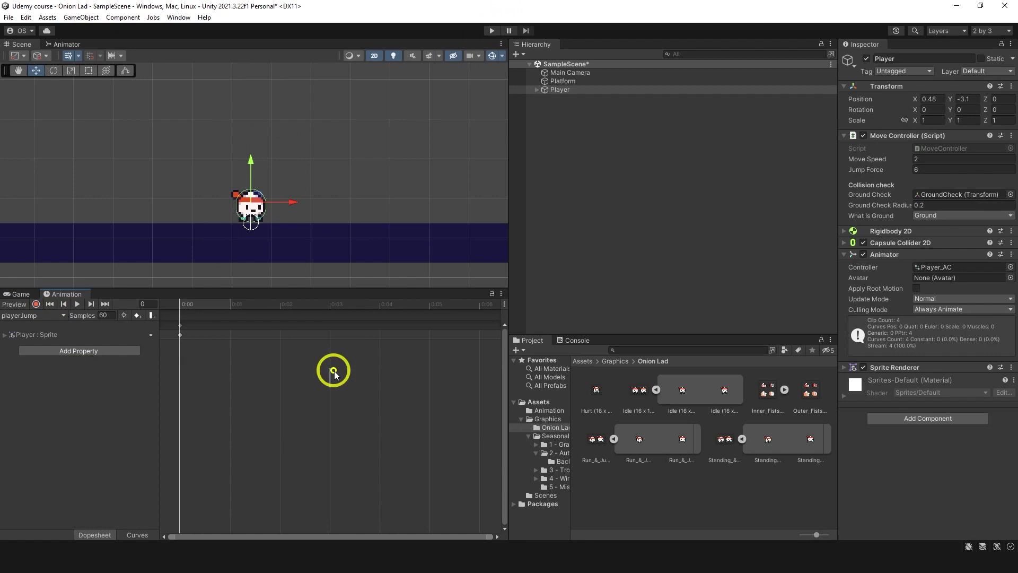
pyautogui.moveTo(685, 444); pyautogui.dragTo(184, 339)
# - Clear the playerFall clip's sprite track and place the first sliced Run_&_Ju... sprite at 0:00
pyautogui.click(38, 315)
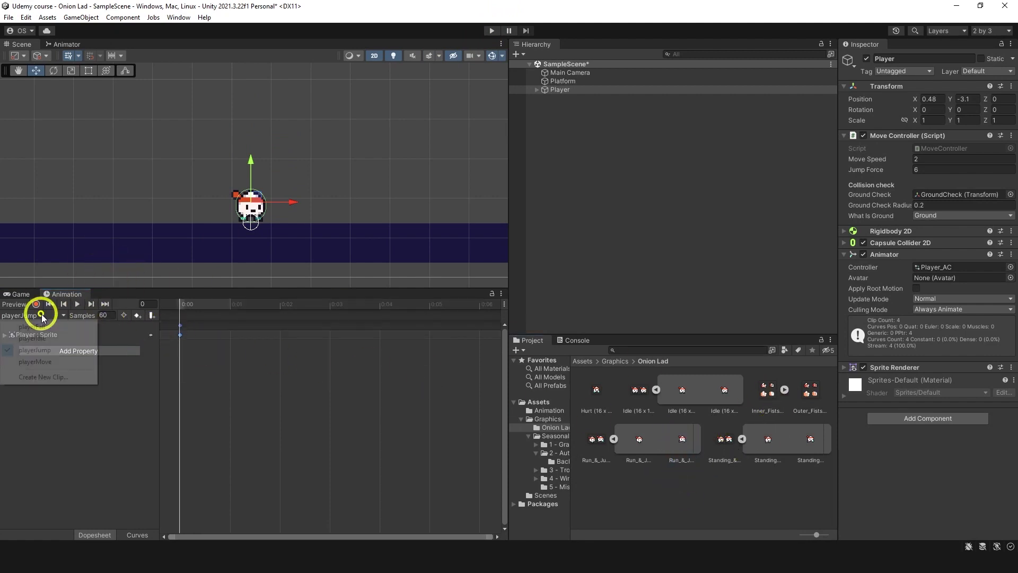
pyautogui.click(31, 326)
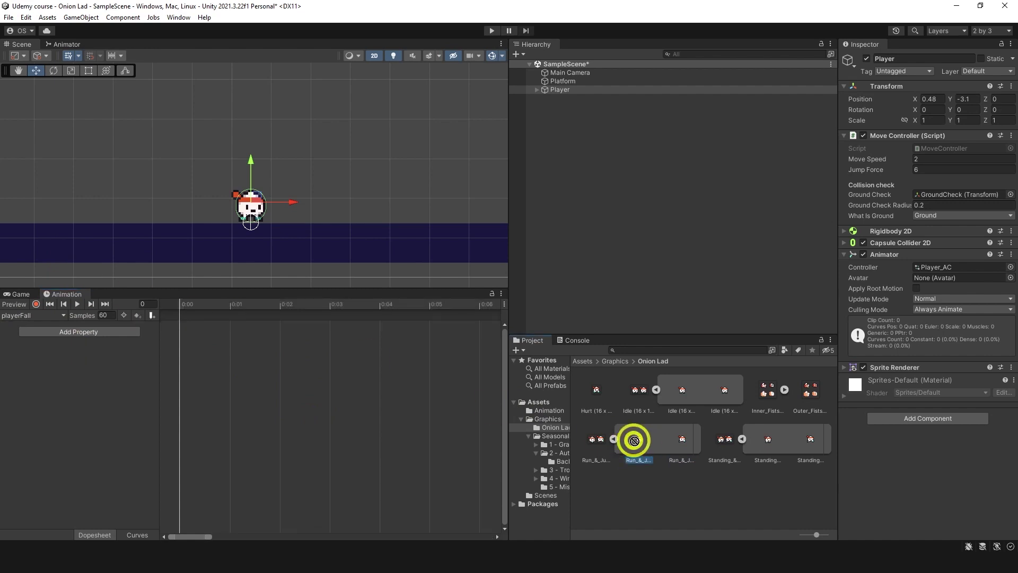
pyautogui.moveTo(631, 438); pyautogui.dragTo(182, 348)
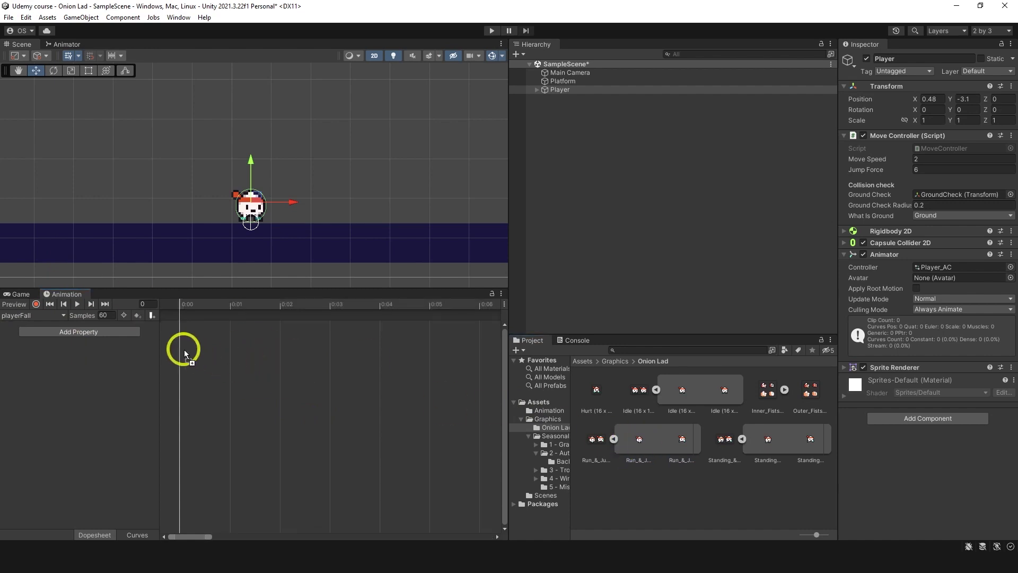
# - Run the scene in Play mode, jump and move the Player both ways to examine the jump, fall and run animations, and stop
pyautogui.click(21, 294)
pyautogui.click(489, 30)
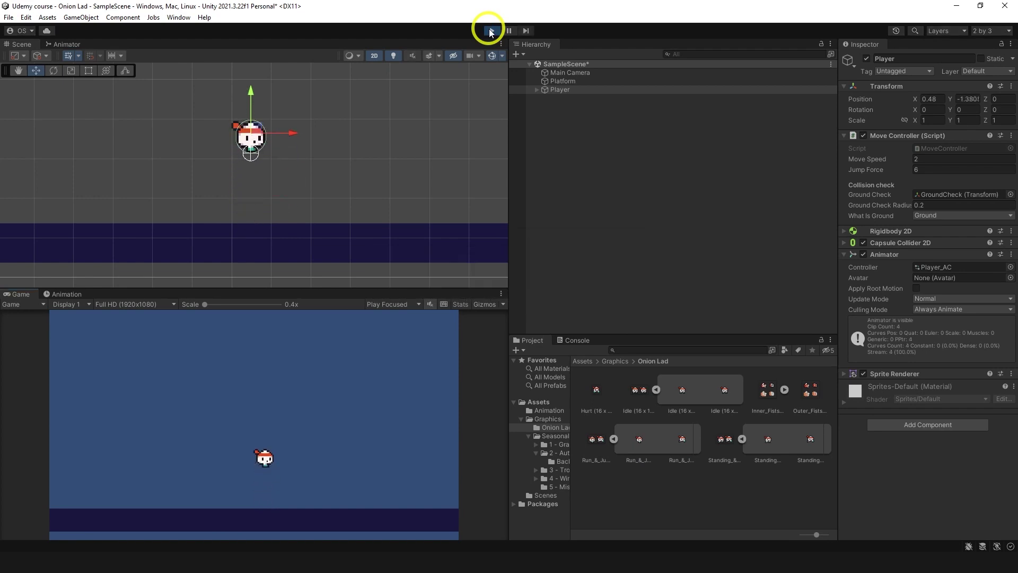
pyautogui.press('space')
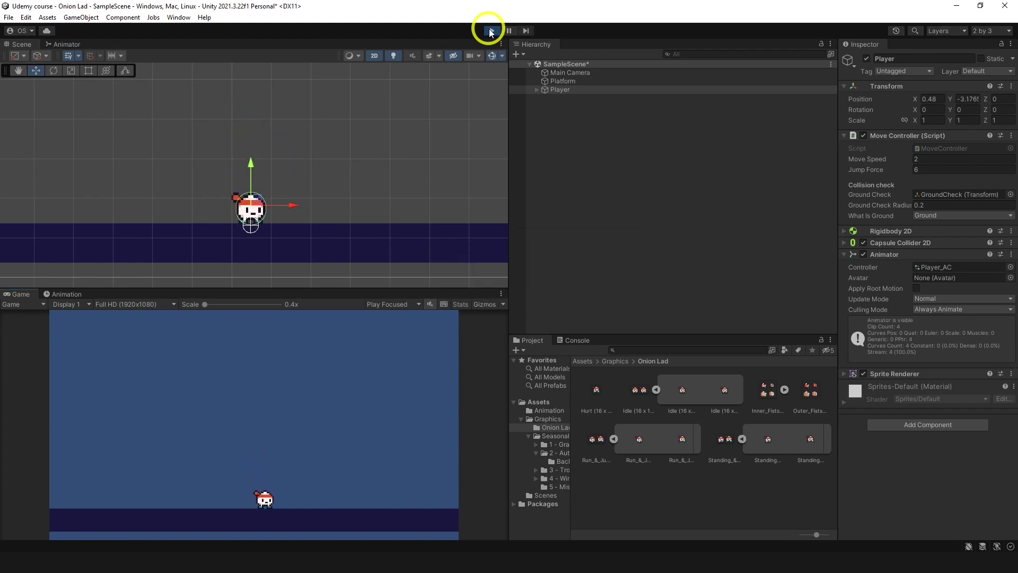
pyautogui.press('space')
pyautogui.press('Right')
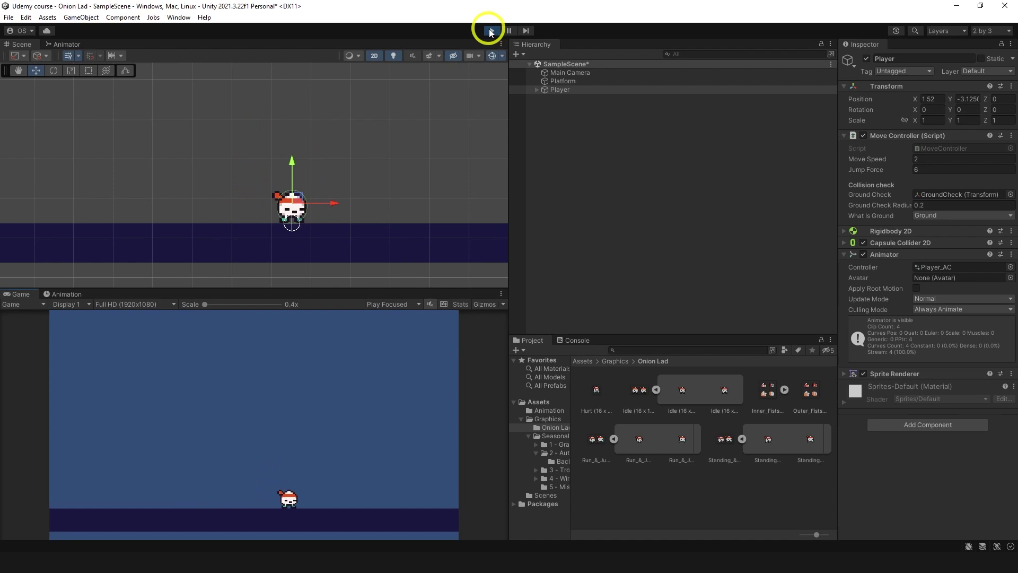
pyautogui.press('Left')
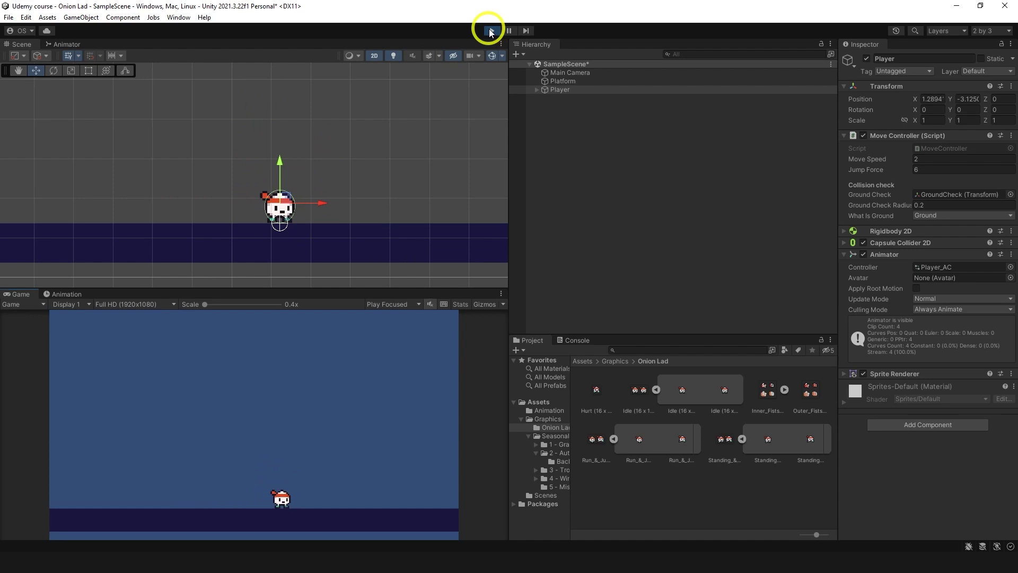
pyautogui.press('space')
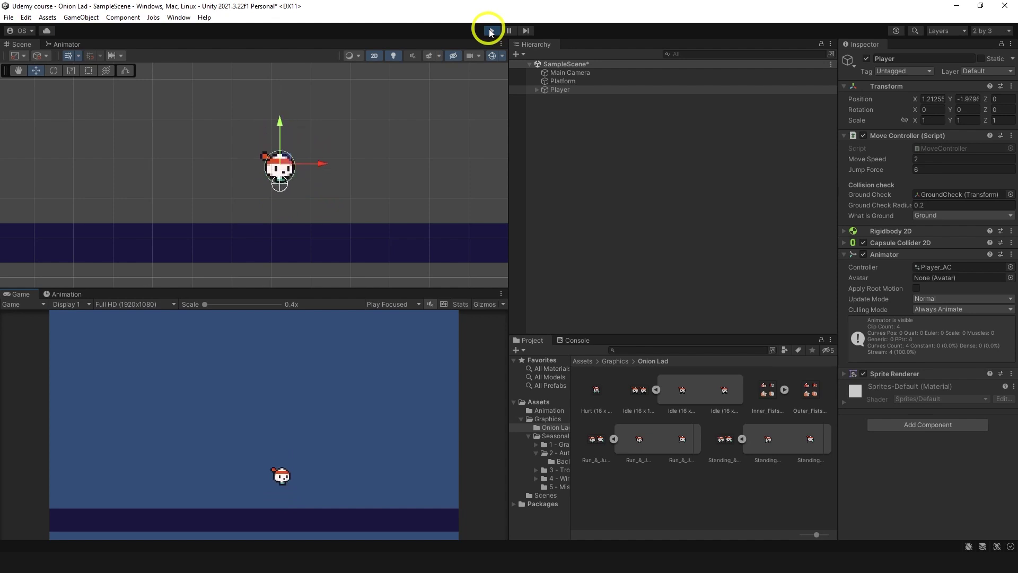
pyautogui.press('space')
pyautogui.press('Left')
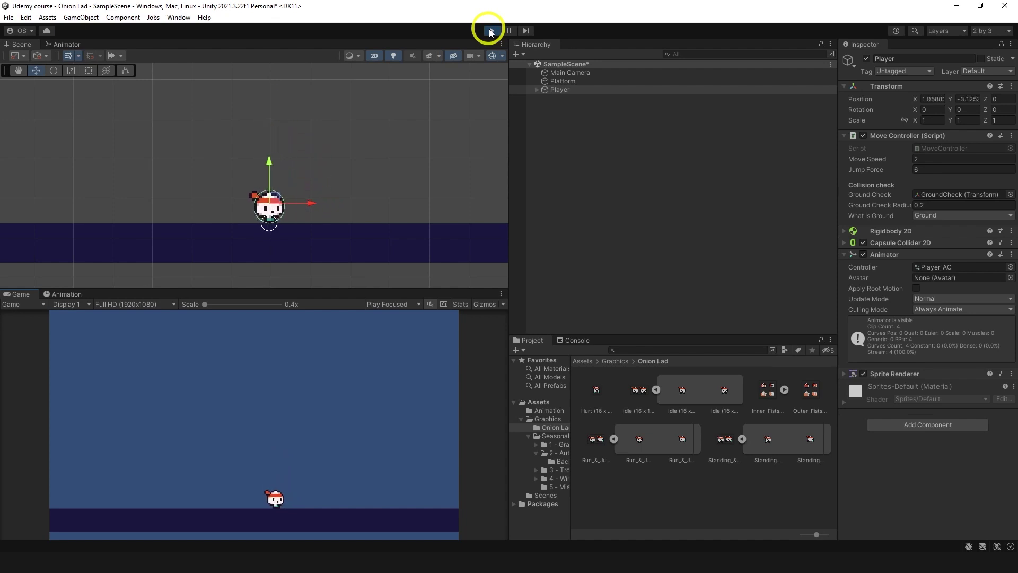
pyautogui.press('space')
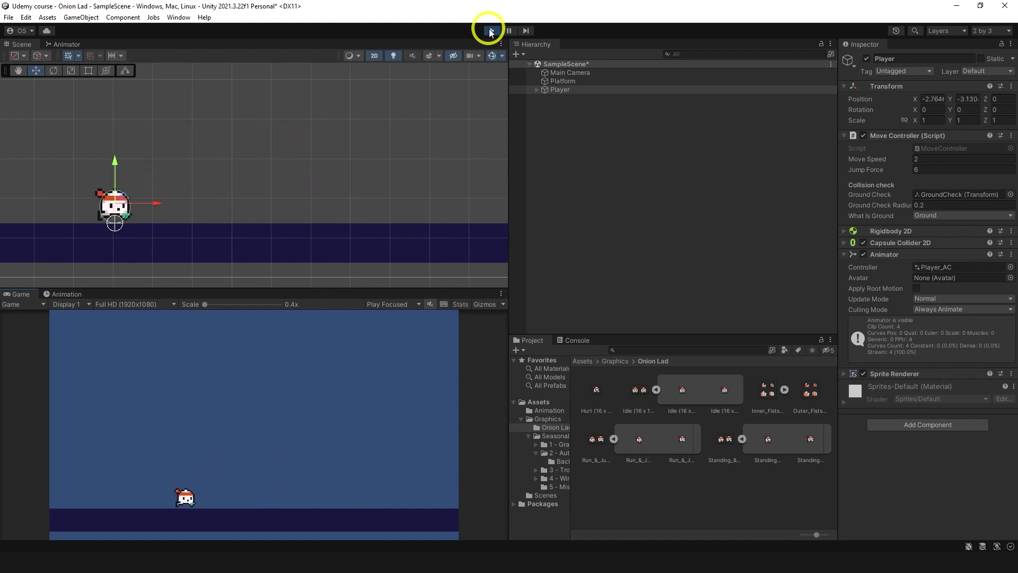
pyautogui.press('space')
pyautogui.click(491, 31)
# - In the Animator, move the Any State node above the Jump/Fall state and delete the playerIdle to Jump/Fall transition
pyautogui.click(64, 44)
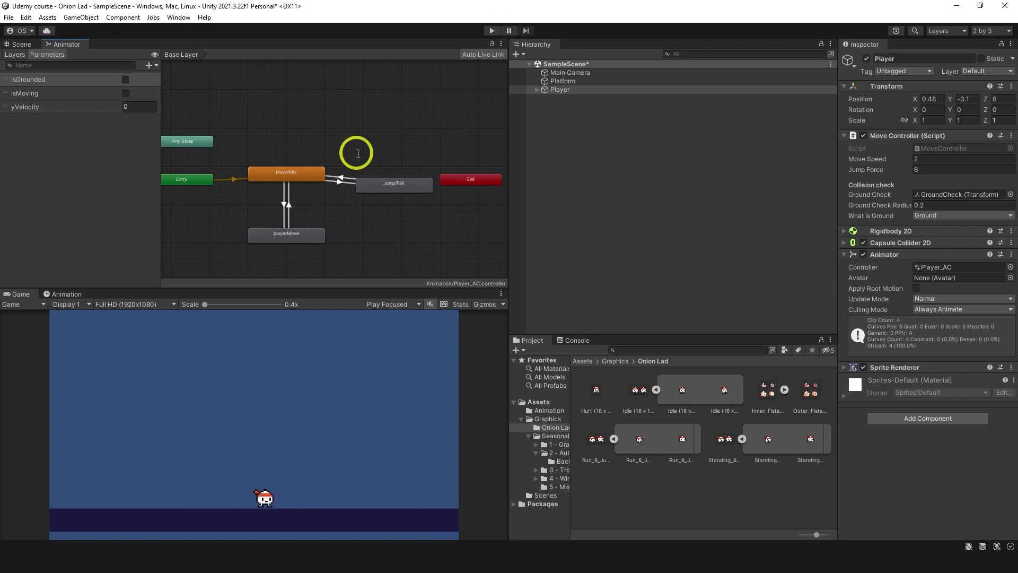
pyautogui.moveTo(358, 154); pyautogui.dragTo(381, 151, button='middle')
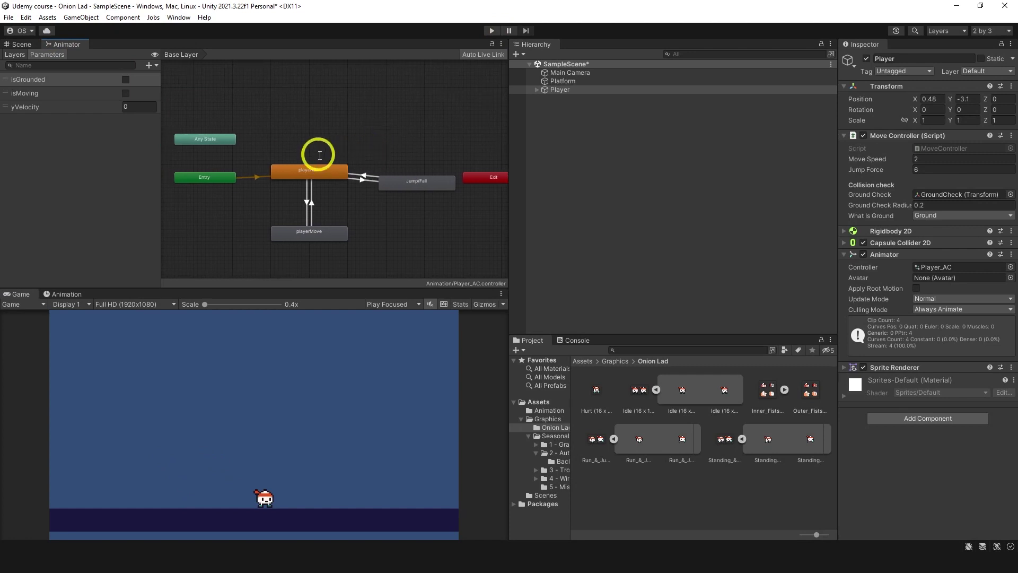
pyautogui.moveTo(220, 140); pyautogui.dragTo(385, 128)
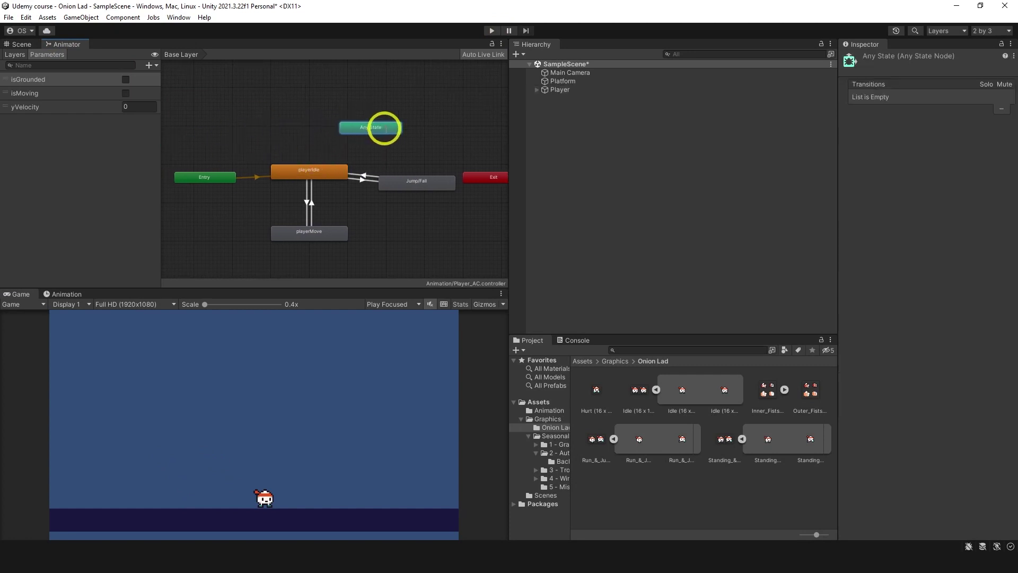
pyautogui.click(359, 183)
# - Make a transition from Any State to Jump/Fall
pyautogui.rightClick(381, 129)
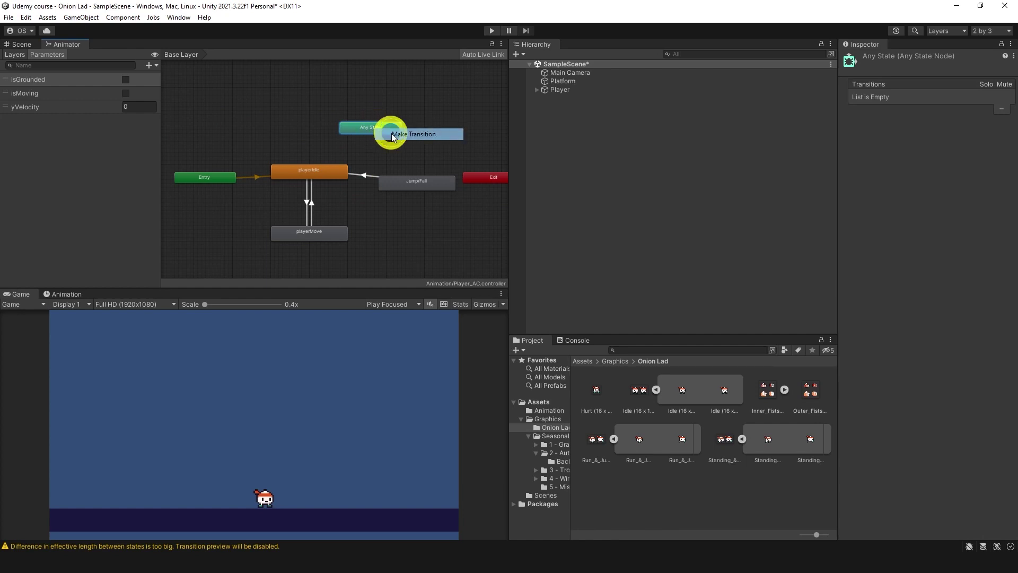
pyautogui.click(414, 134)
pyautogui.click(405, 182)
# - Give the Any State to Jump/Fall transition an isGrounded condition and set its transition duration to 0
pyautogui.click(391, 154)
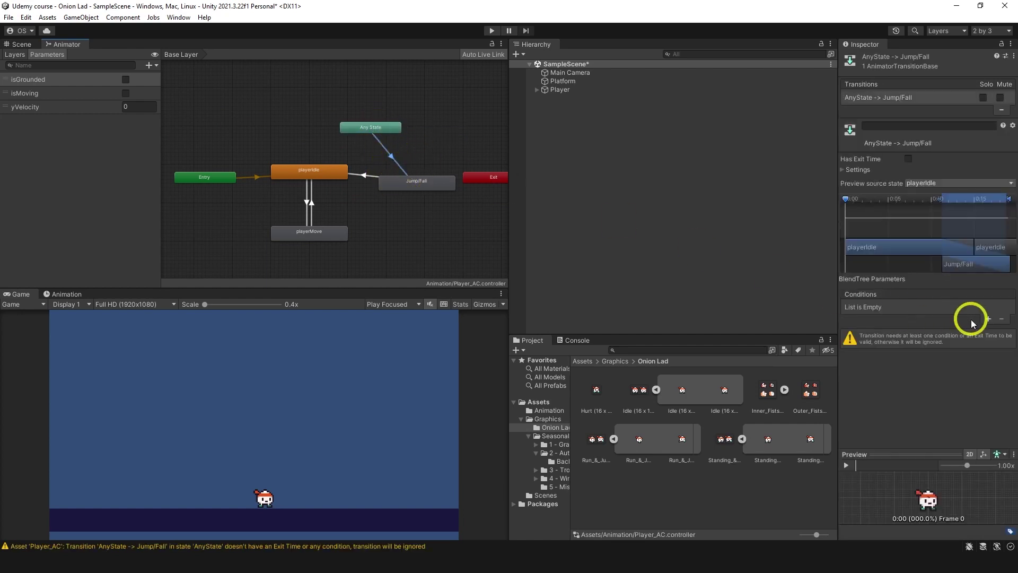
pyautogui.click(988, 318)
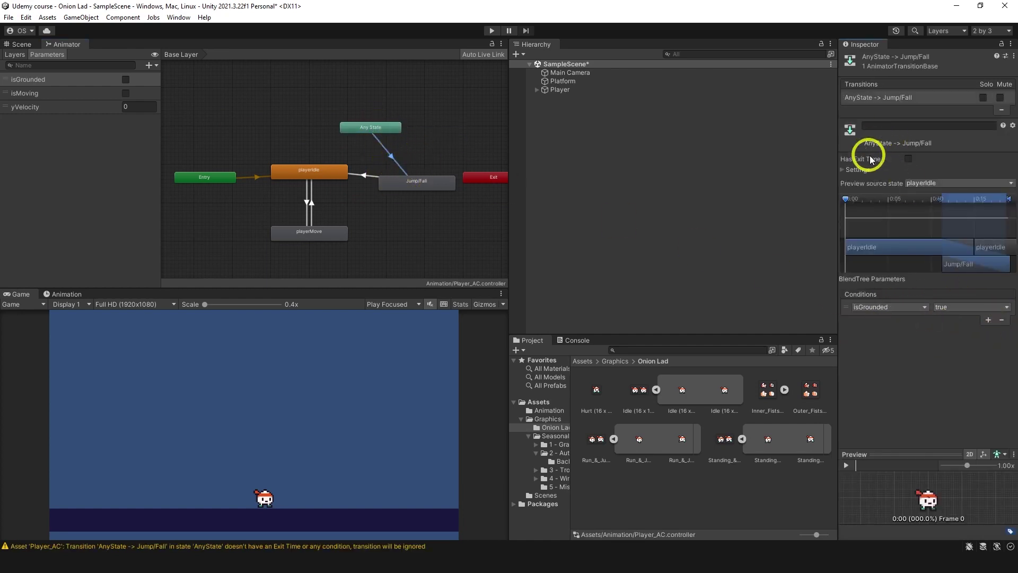
pyautogui.click(858, 171)
pyautogui.click(928, 201)
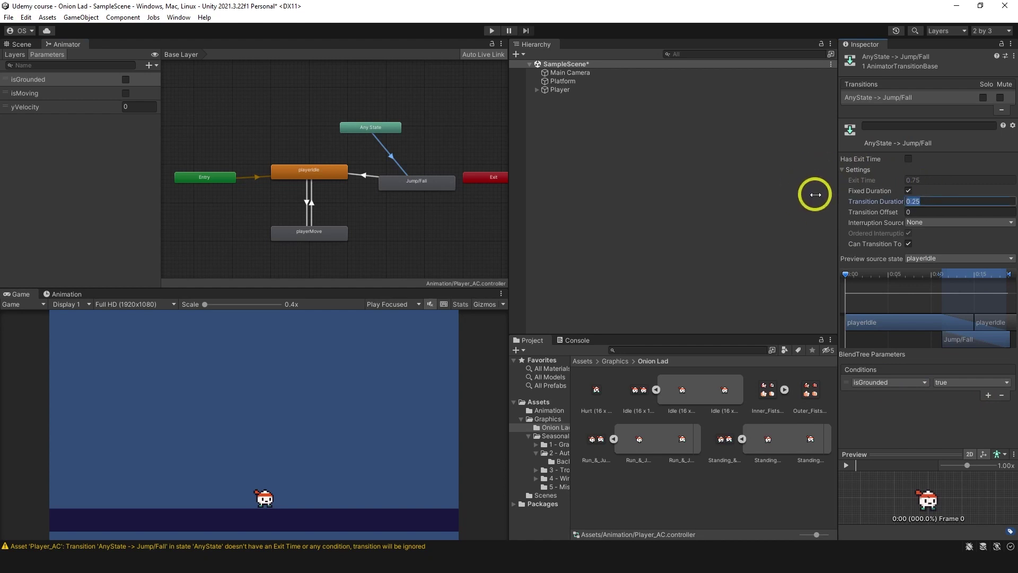
pyautogui.write('0')
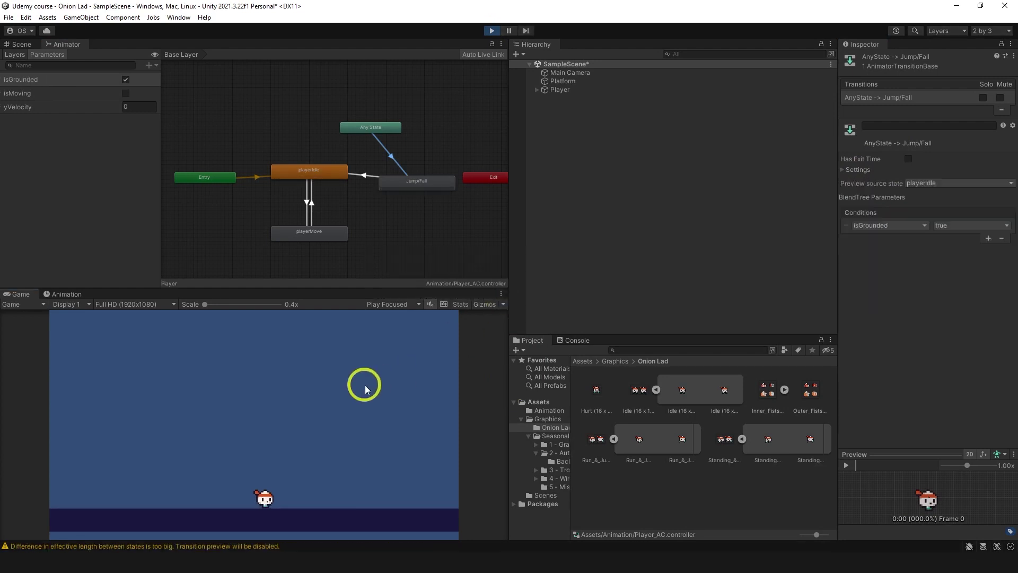
# - Stop Play mode and change the isGrounded condition of the Any State to Jump/Fall transition to false
pyautogui.click(492, 30)
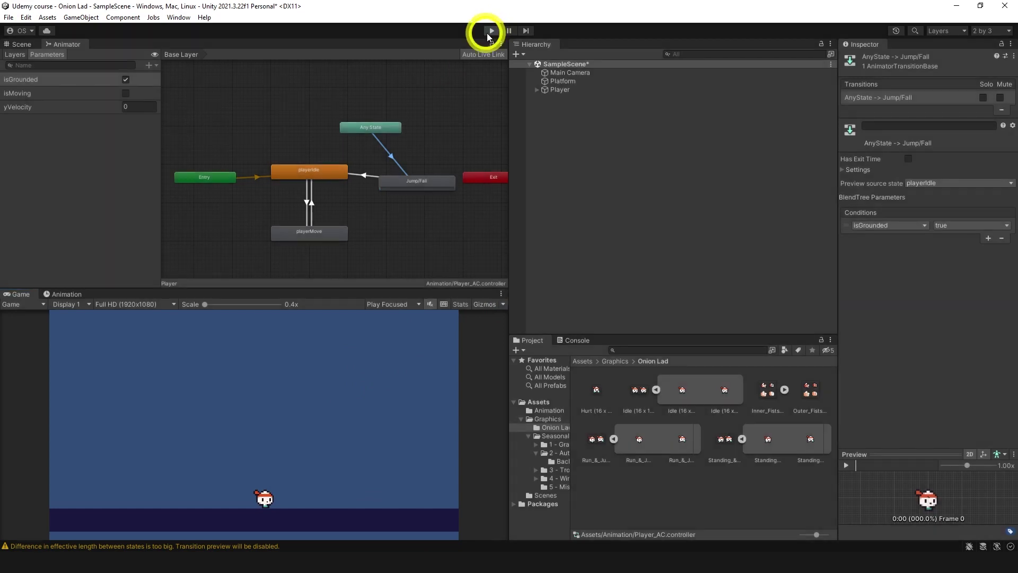
pyautogui.click(976, 225)
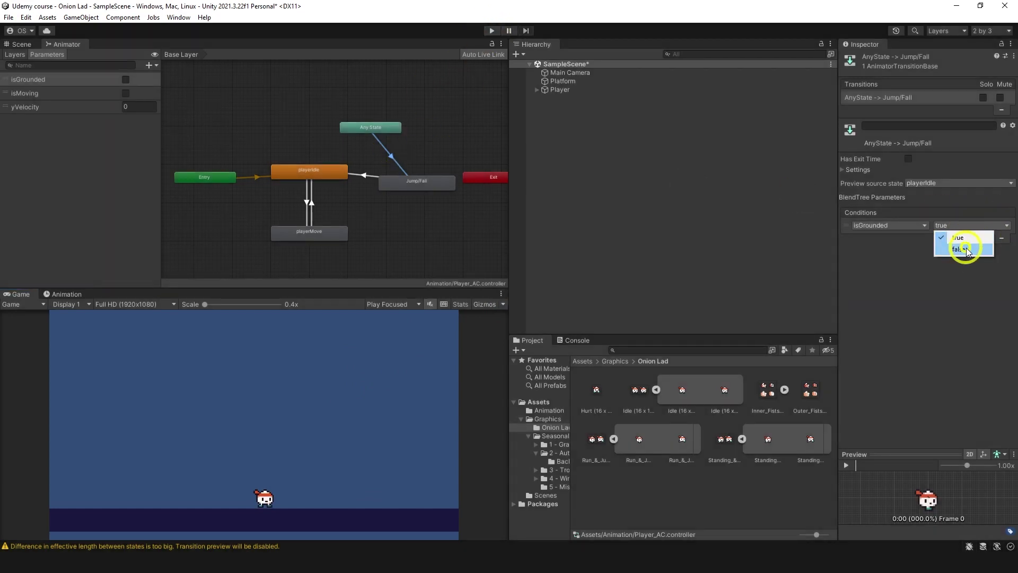
pyautogui.click(962, 245)
# - Run the scene in Play mode, jump repeatedly while moving to examine the Animator's state changes, and stop
pyautogui.click(491, 30)
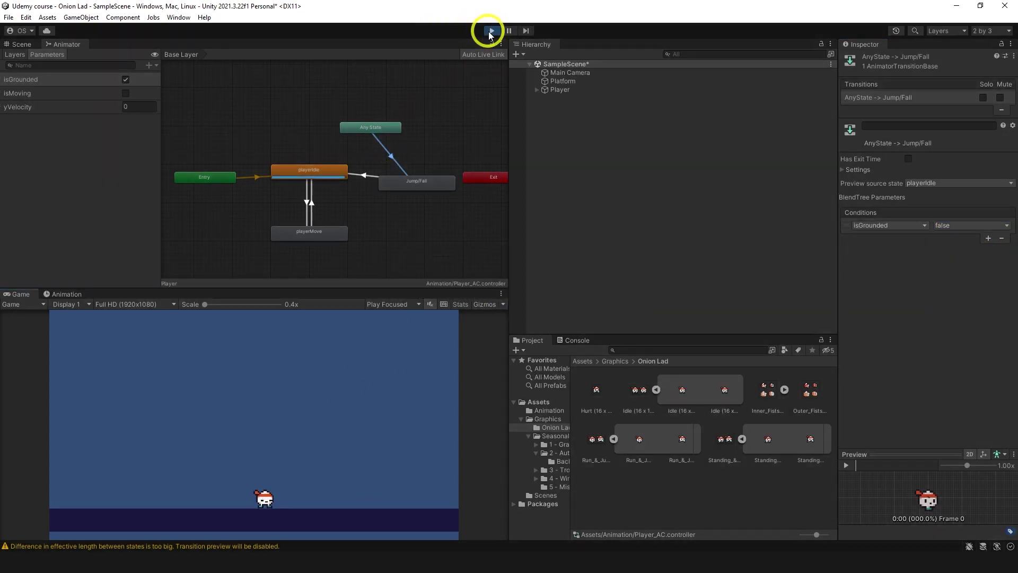
pyautogui.press('space')
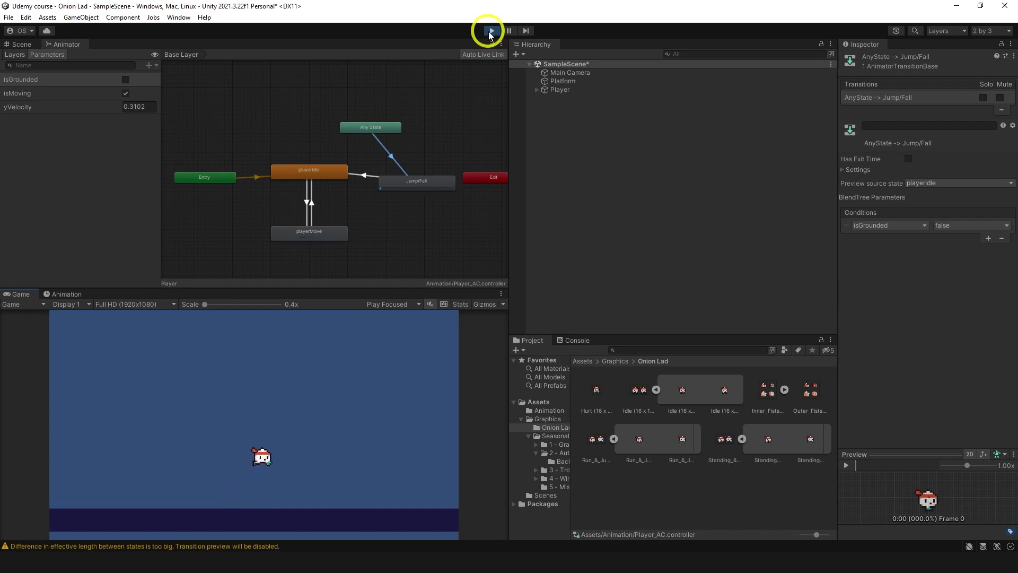
pyautogui.press('space')
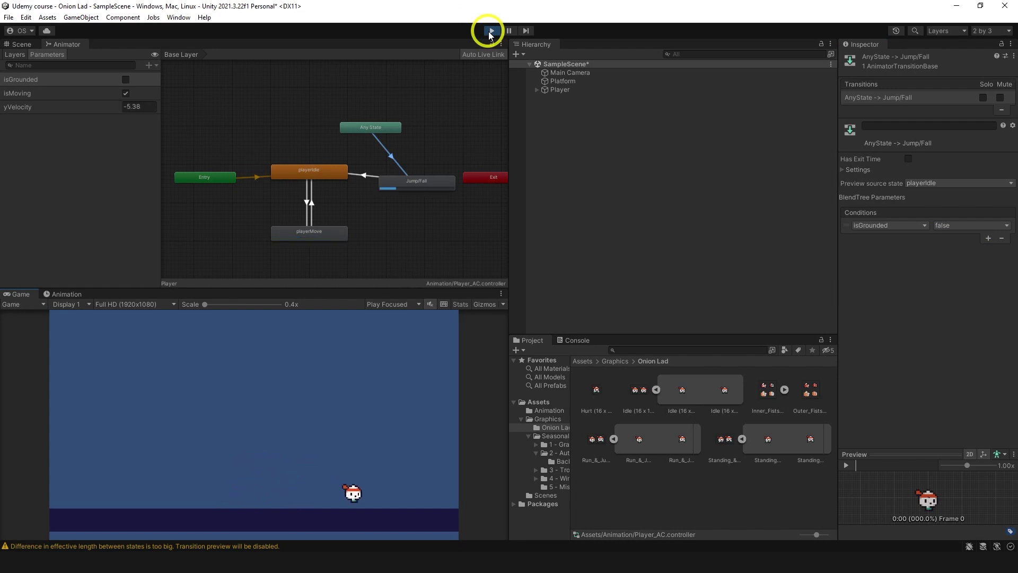
pyautogui.press('space')
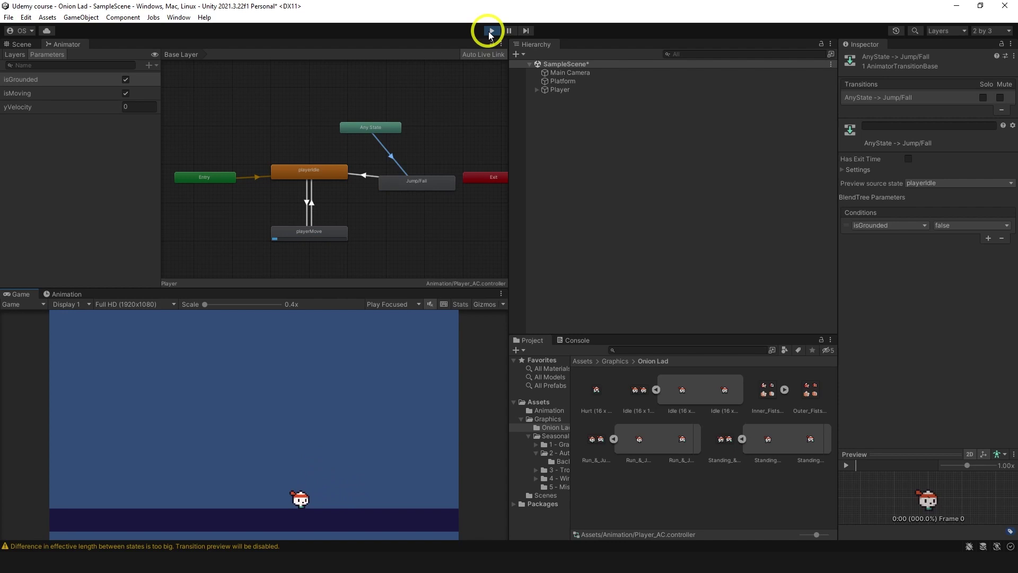
pyautogui.press('space')
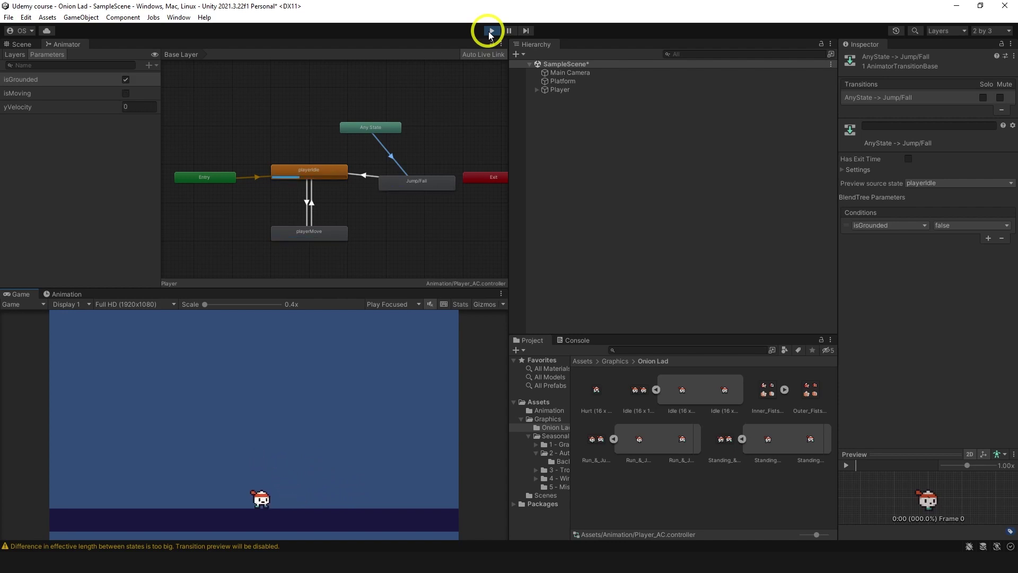
pyautogui.click(490, 32)
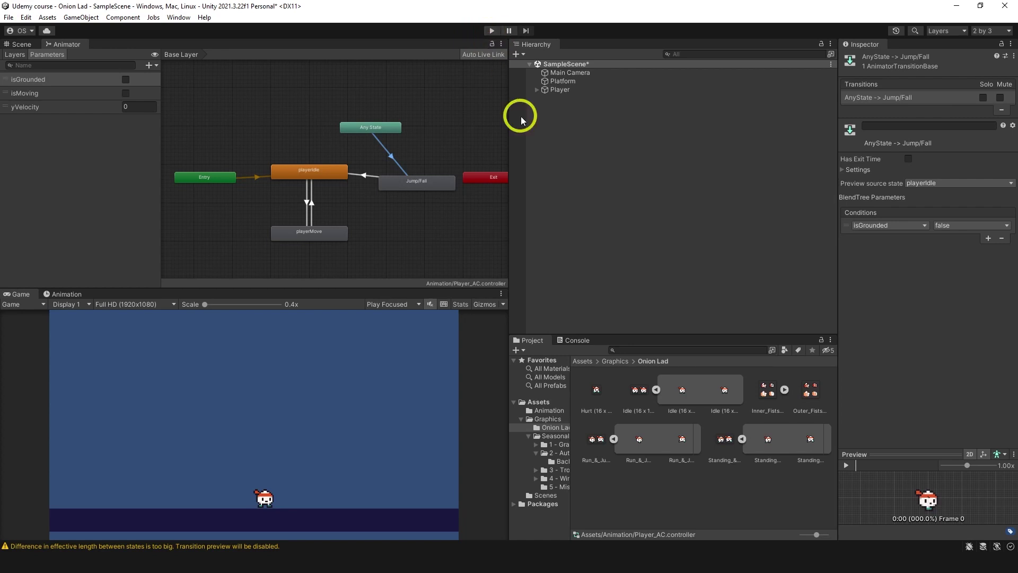
# - Widen the Animator view, shift Entry, playerIdle and playerMove away from Jump/Fall, and place Any State directly above Jump/Fall
pyautogui.moveTo(509, 213); pyautogui.dragTo(546, 211)
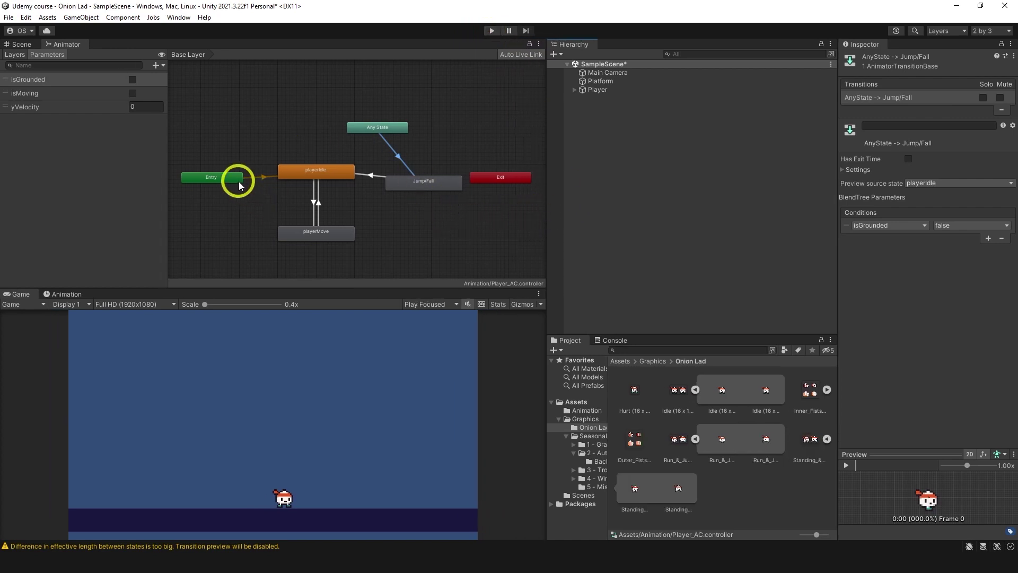
pyautogui.moveTo(216, 177); pyautogui.dragTo(191, 177)
pyautogui.moveTo(316, 171); pyautogui.dragTo(294, 178)
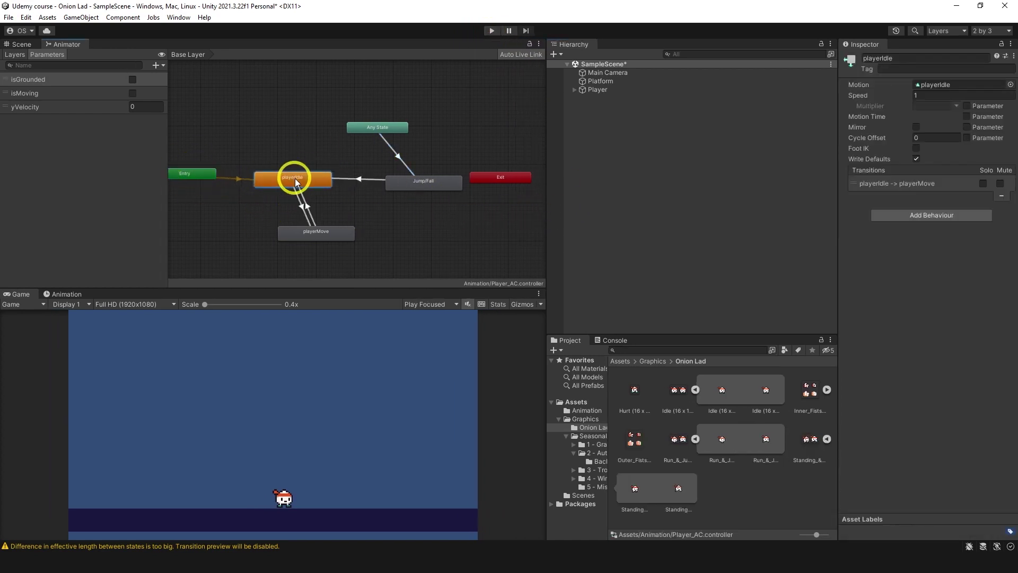
pyautogui.moveTo(310, 232); pyautogui.dragTo(288, 236)
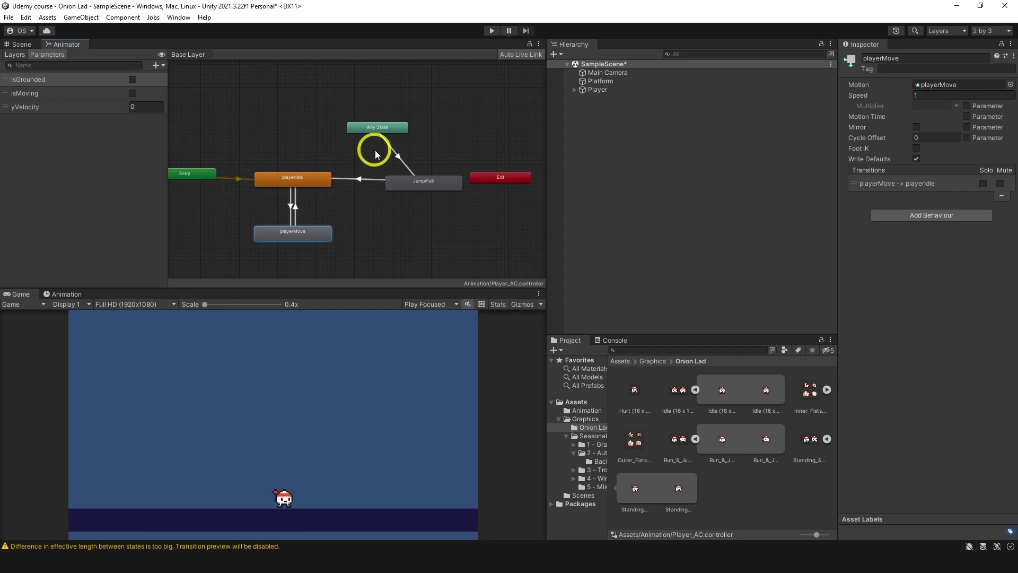
pyautogui.moveTo(383, 127); pyautogui.dragTo(430, 135)
pyautogui.scroll(3, 339, 117)
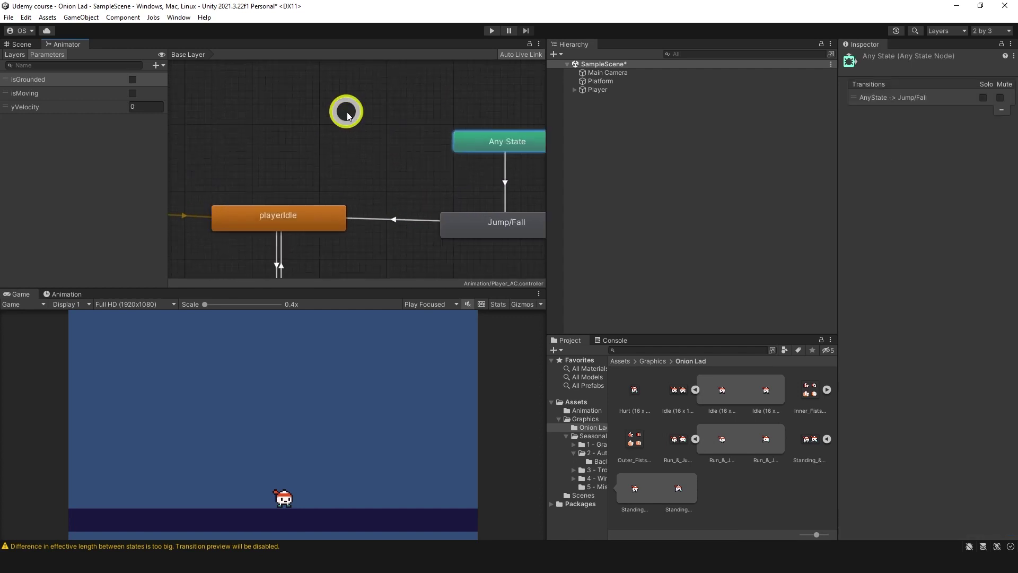
pyautogui.scroll(-5, 347, 110)
pyautogui.scroll(1, 342, 117)
pyautogui.moveTo(344, 118); pyautogui.dragTo(348, 112, button='middle')
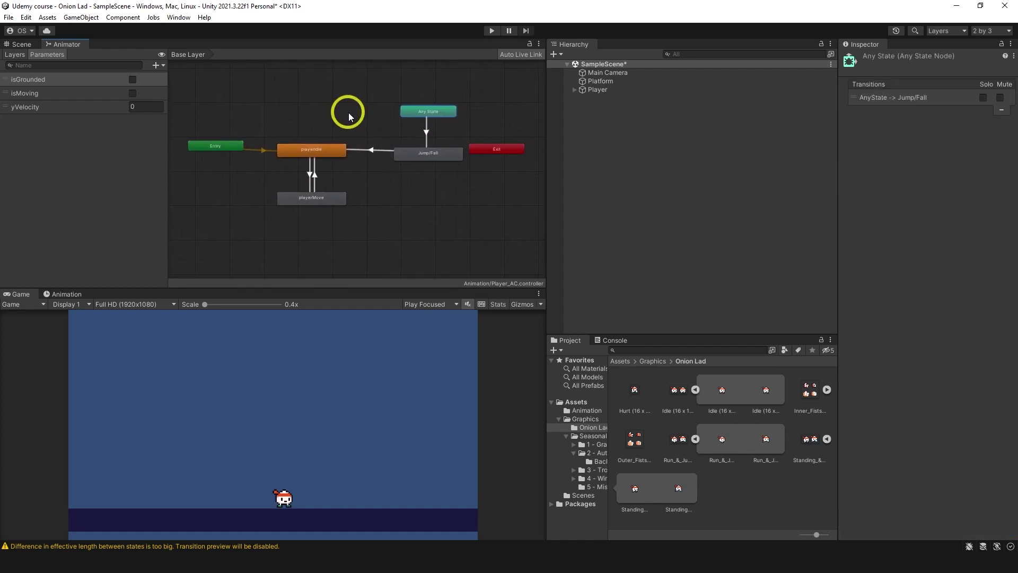
# - Delete the playerIdle and playerMove states and create a new blend tree state named Idle/Move in their place
pyautogui.moveTo(328, 113); pyautogui.dragTo(305, 230)
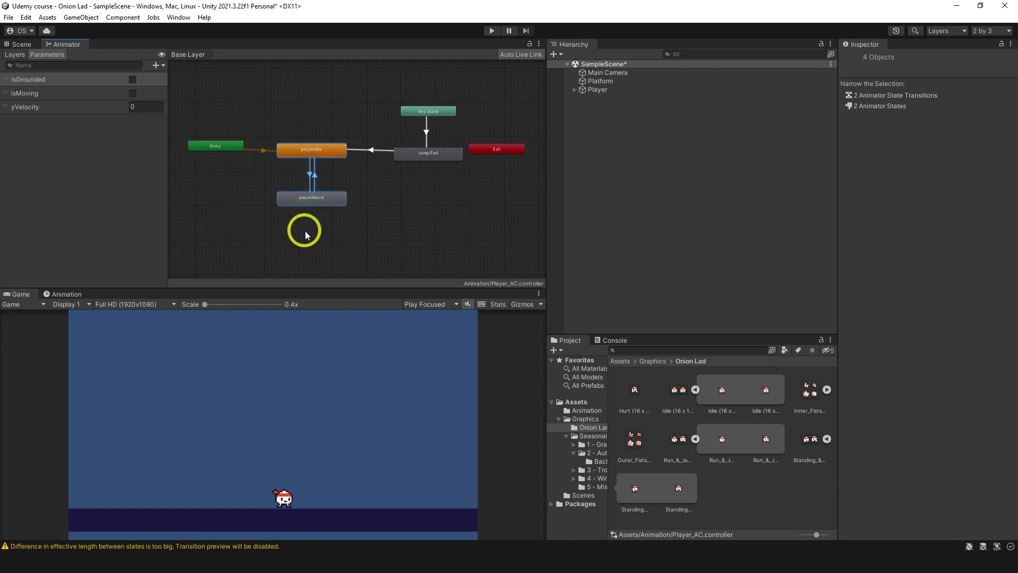
pyautogui.press('Delete')
pyautogui.rightClick(299, 193)
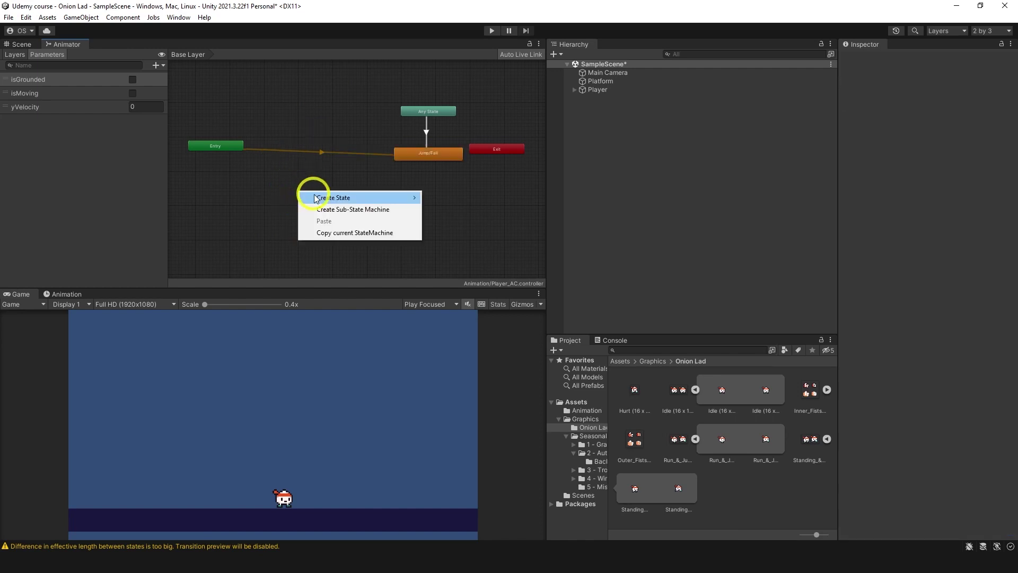
pyautogui.moveTo(406, 198)
pyautogui.click(450, 221)
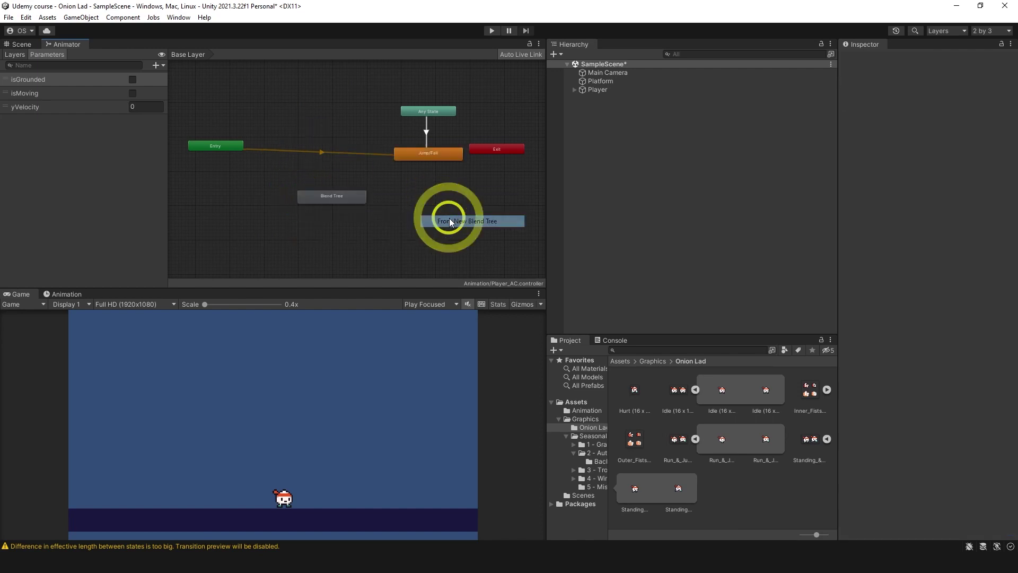
pyautogui.click(351, 199)
pyautogui.click(910, 58)
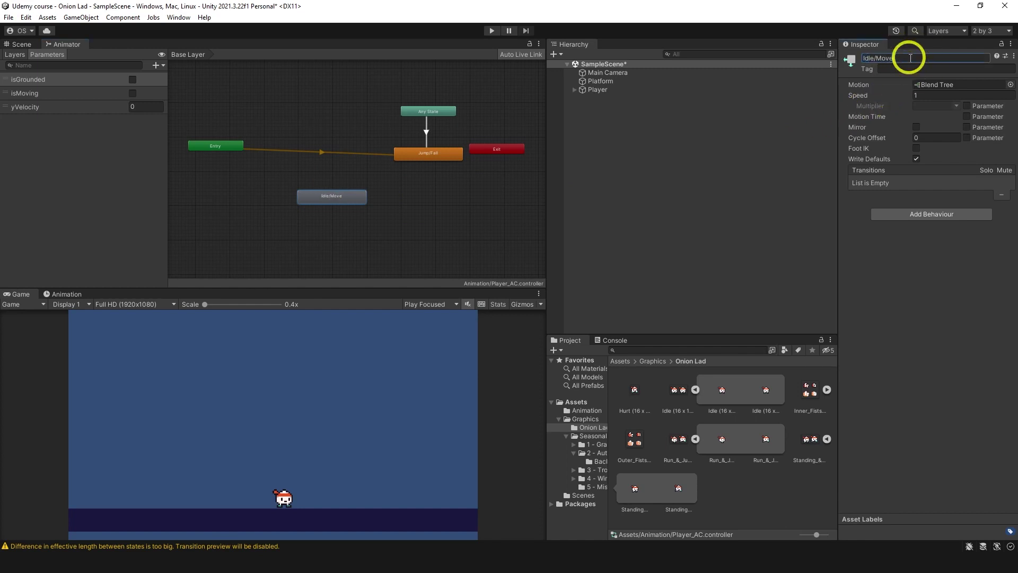
# - Add a float parameter named xVelocity and make it the blend parameter of the Idle/Move blend tree
pyautogui.doubleClick(343, 196)
pyautogui.click(362, 158)
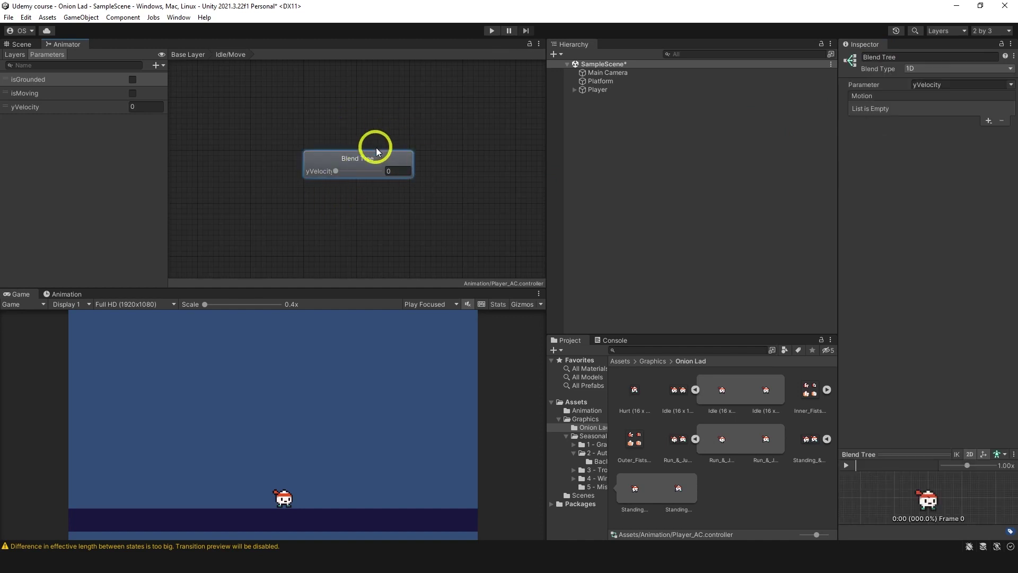
pyautogui.click(155, 69)
pyautogui.click(176, 78)
pyautogui.write('x')
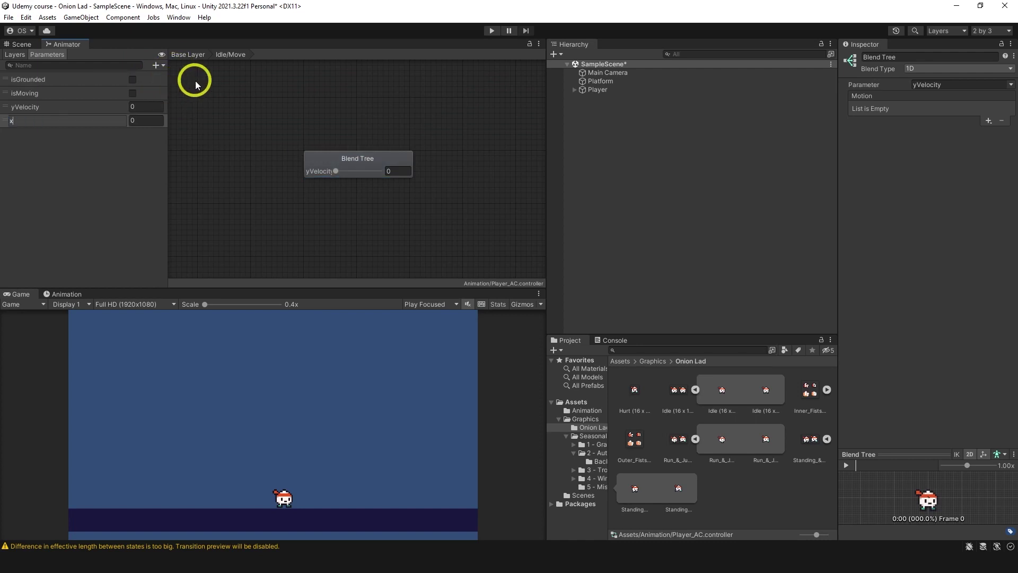
pyautogui.write('Velocity')
pyautogui.press('Return')
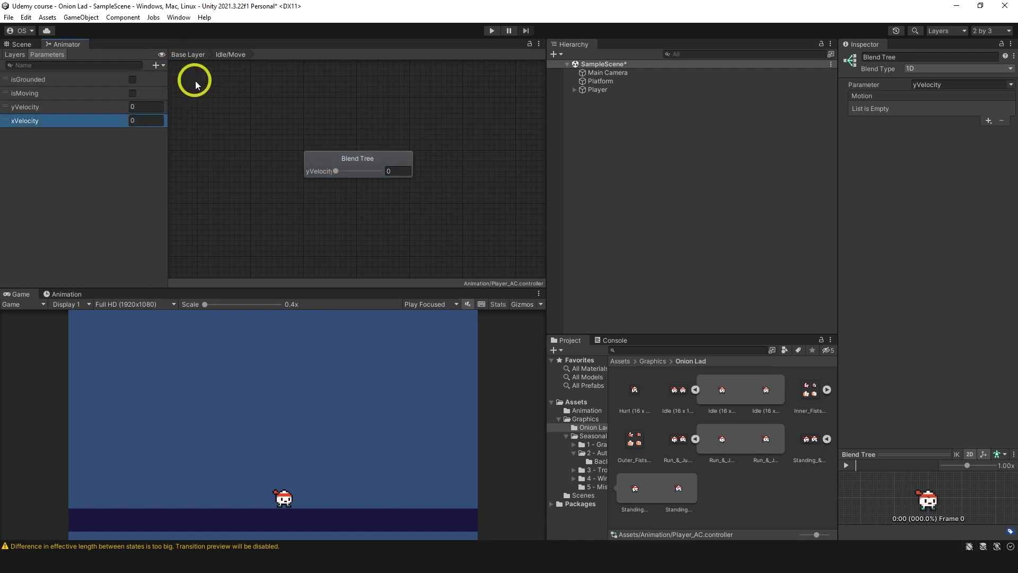
pyautogui.click(1007, 85)
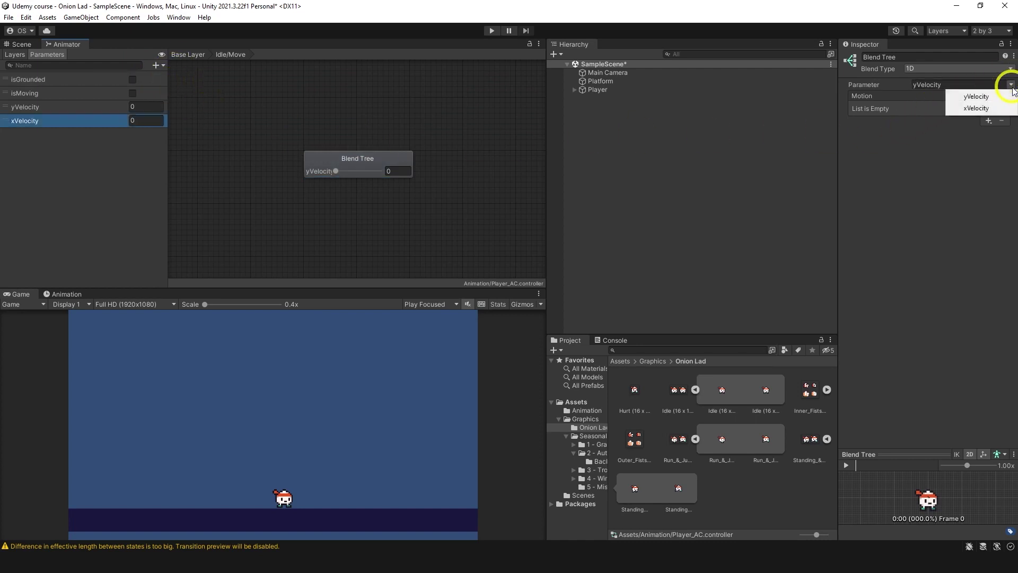
pyautogui.click(987, 106)
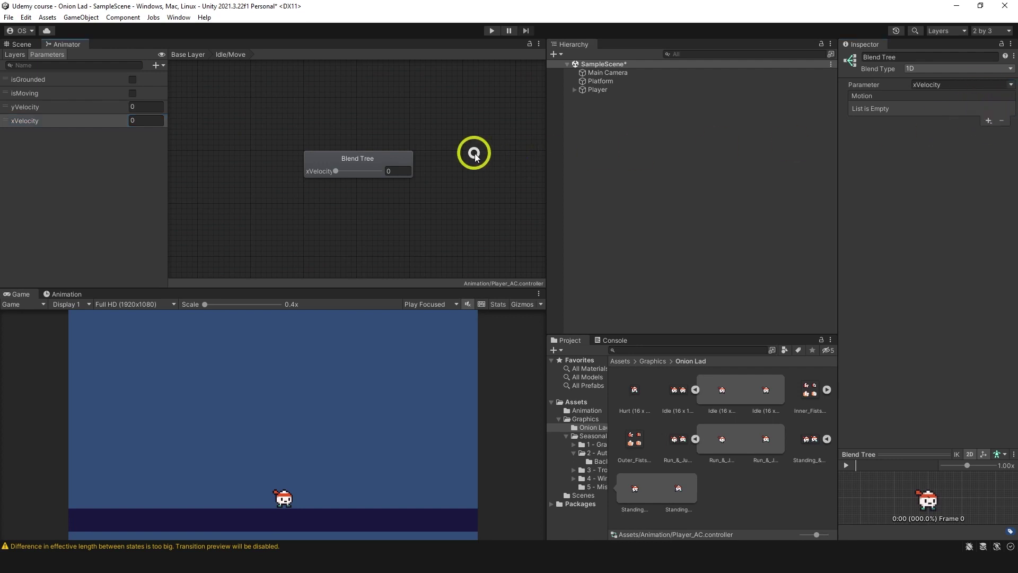
# - Add three motion fields to the Idle/Move blend tree and turn off Automate Thresholds
pyautogui.click(988, 121)
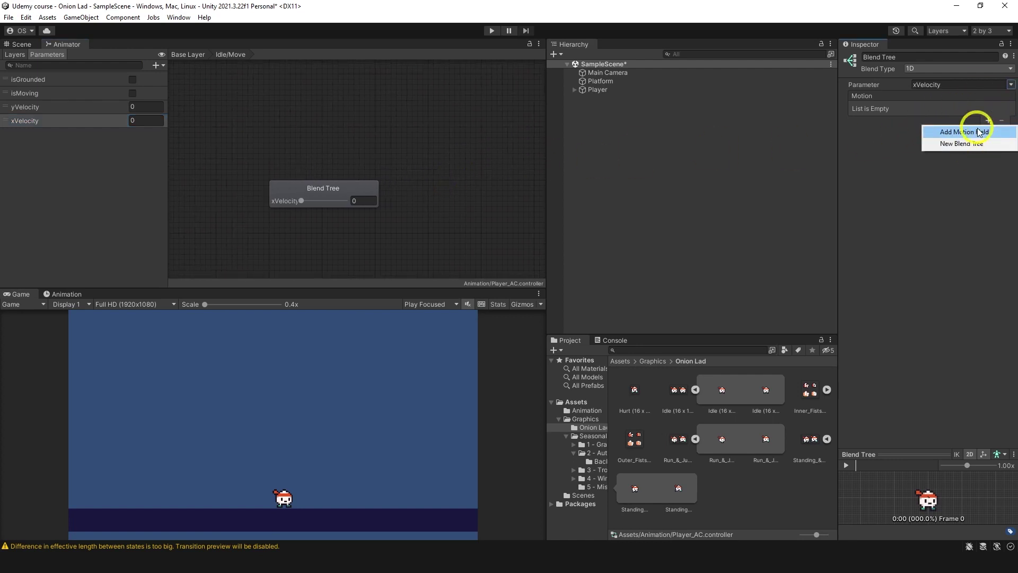
pyautogui.click(975, 132)
pyautogui.click(989, 121)
pyautogui.click(978, 133)
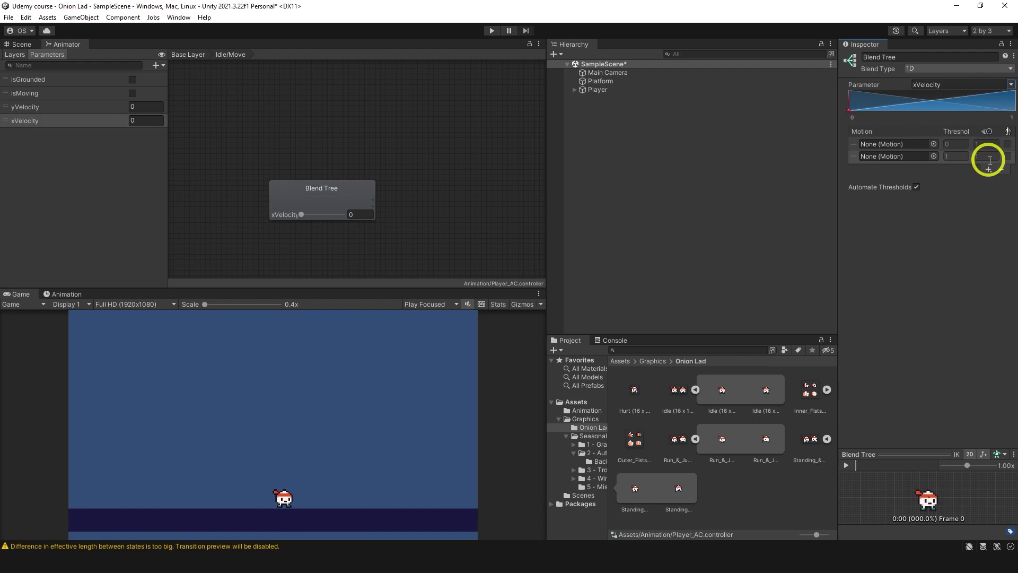
pyautogui.click(989, 169)
pyautogui.click(985, 180)
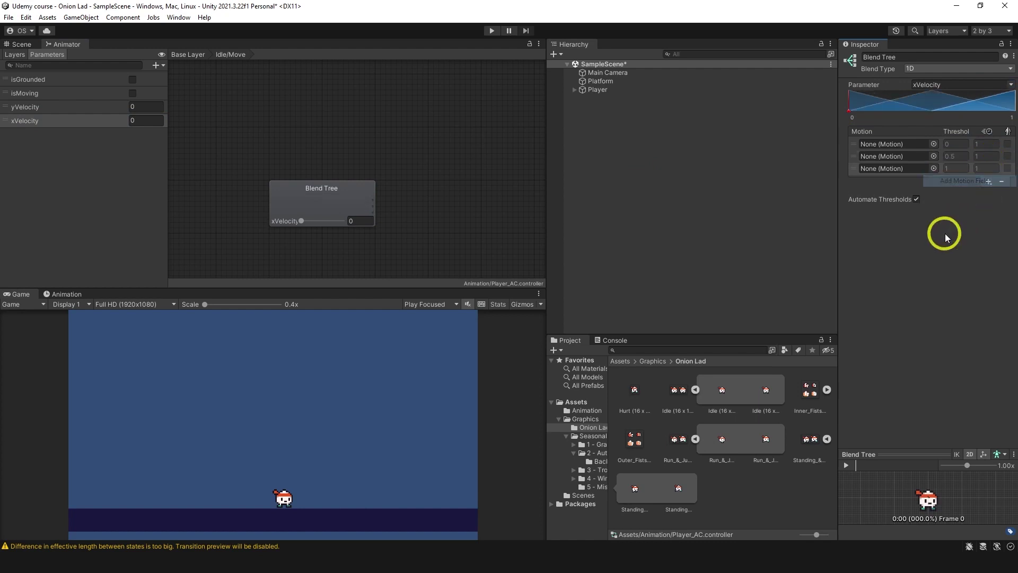
pyautogui.click(916, 200)
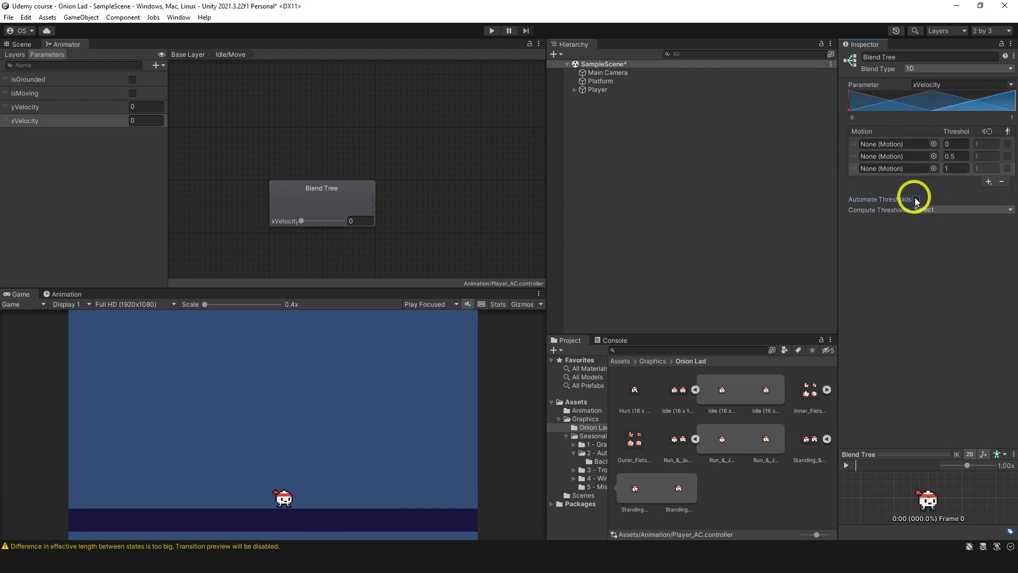
# - Assign playerMove, playerIdle and playerMove, in that order, to the blend tree's three motion fields
pyautogui.click(934, 144)
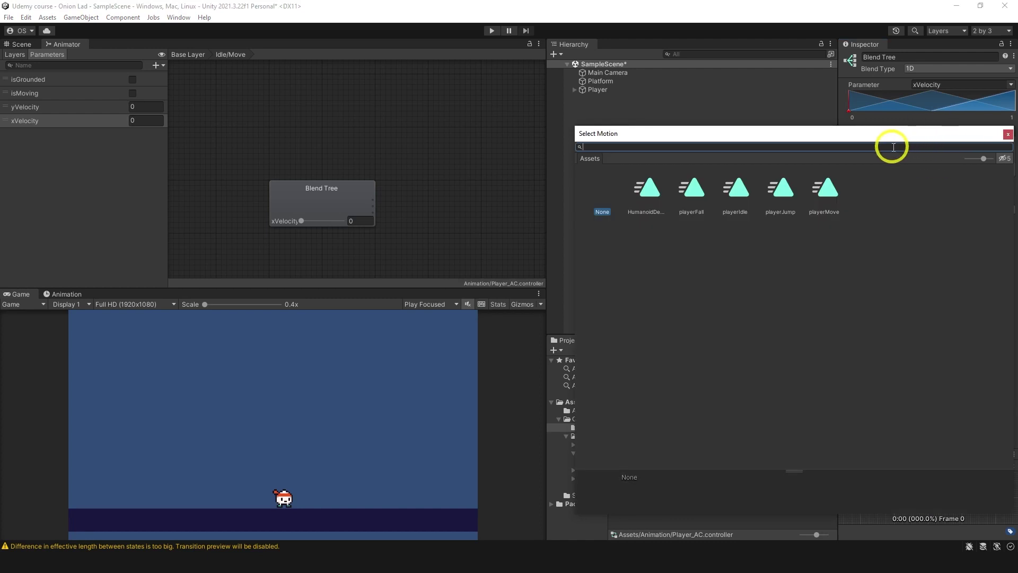
pyautogui.doubleClick(831, 192)
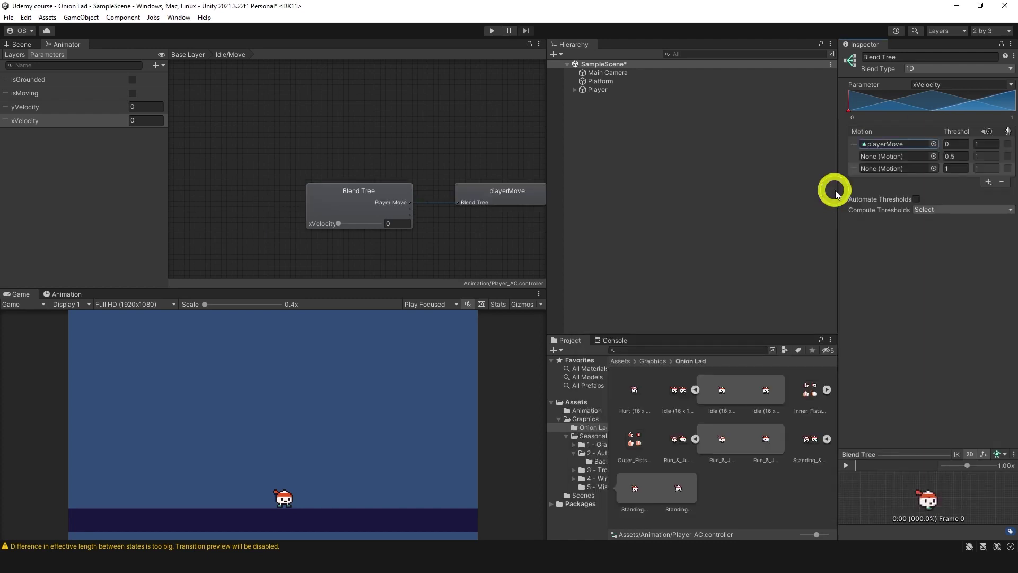
pyautogui.click(934, 156)
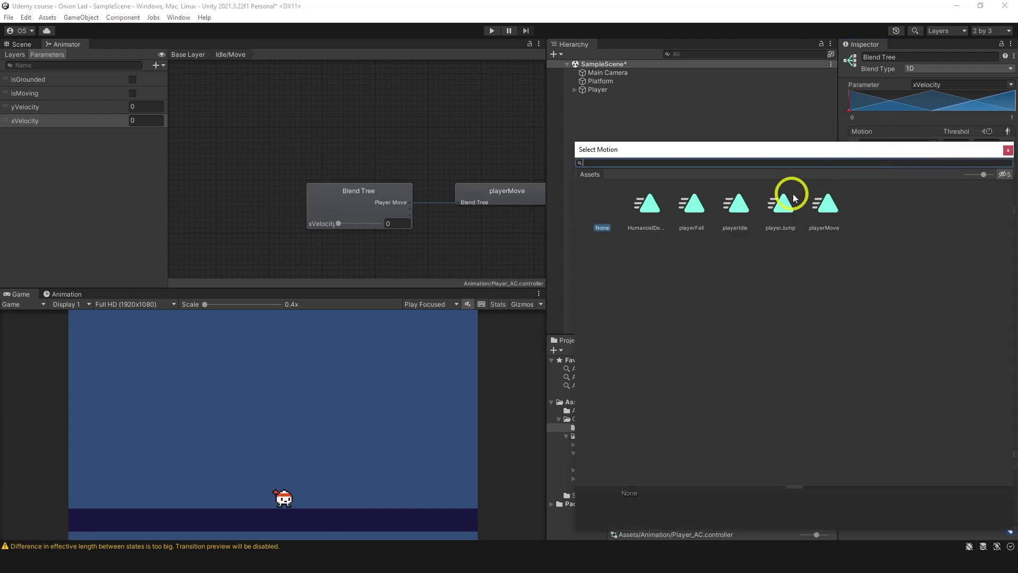
pyautogui.doubleClick(739, 200)
pyautogui.click(934, 168)
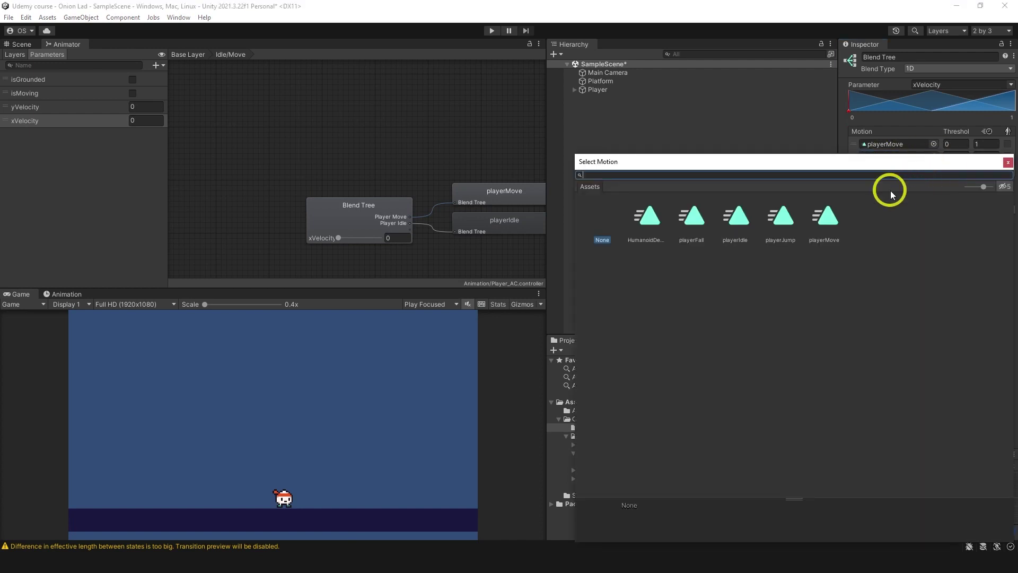
pyautogui.doubleClick(822, 216)
pyautogui.moveTo(504, 160); pyautogui.dragTo(490, 158, button='middle')
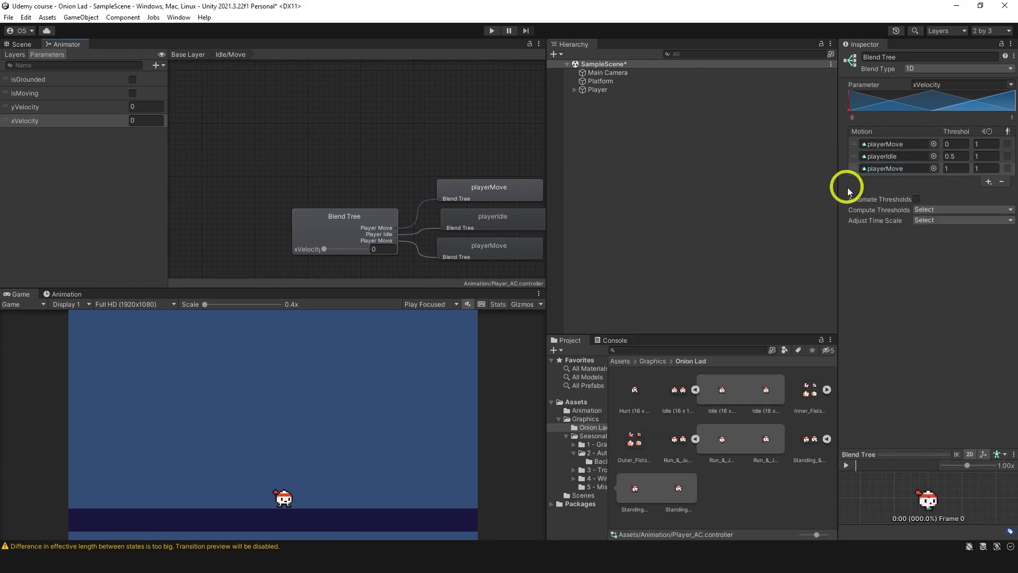
# - Set the threshold of the first playerMove motion to -1 and that of playerIdle to 0
pyautogui.click(952, 144)
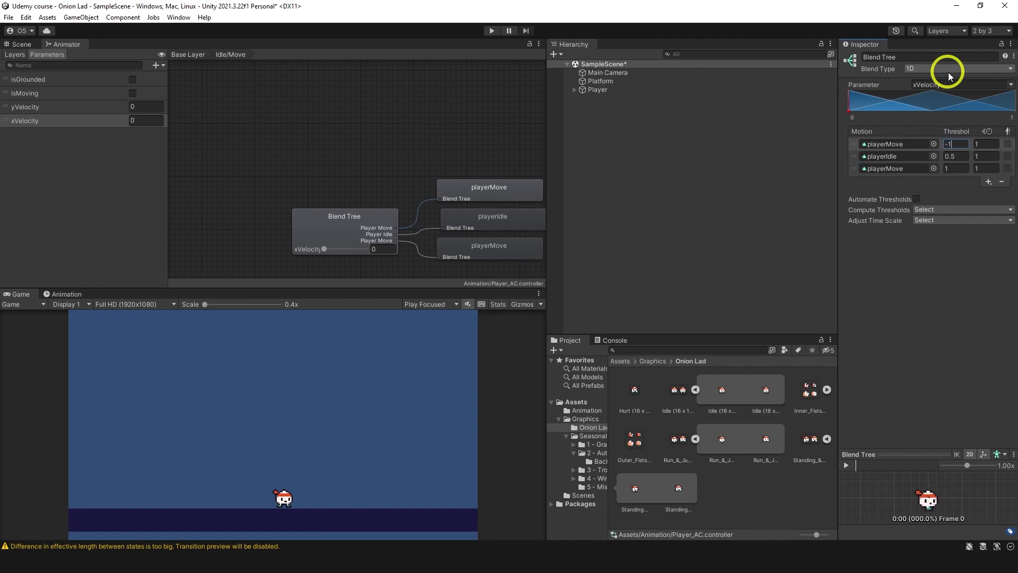
pyautogui.write('-1')
pyautogui.press('Tab')
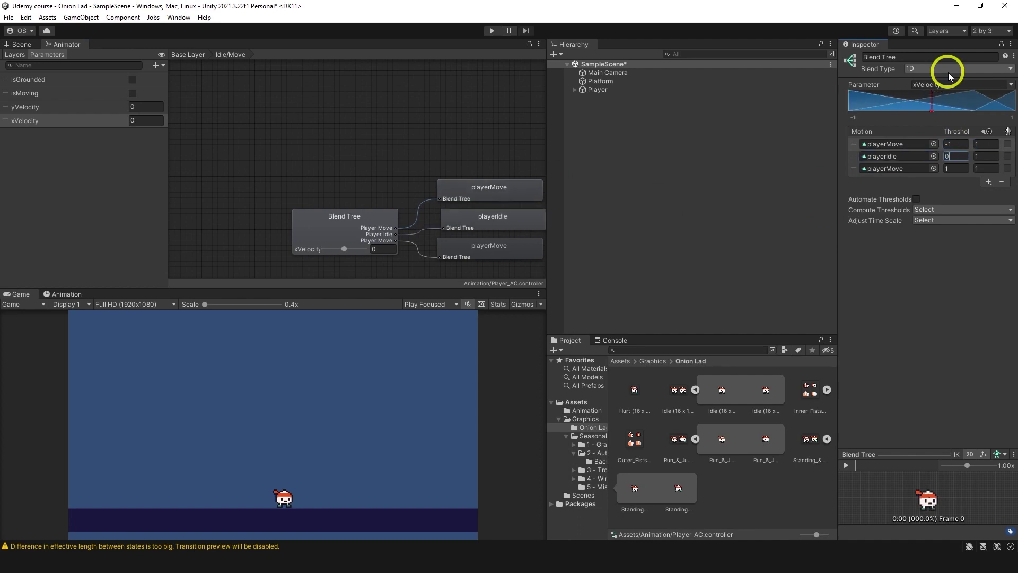
pyautogui.press('Tab')
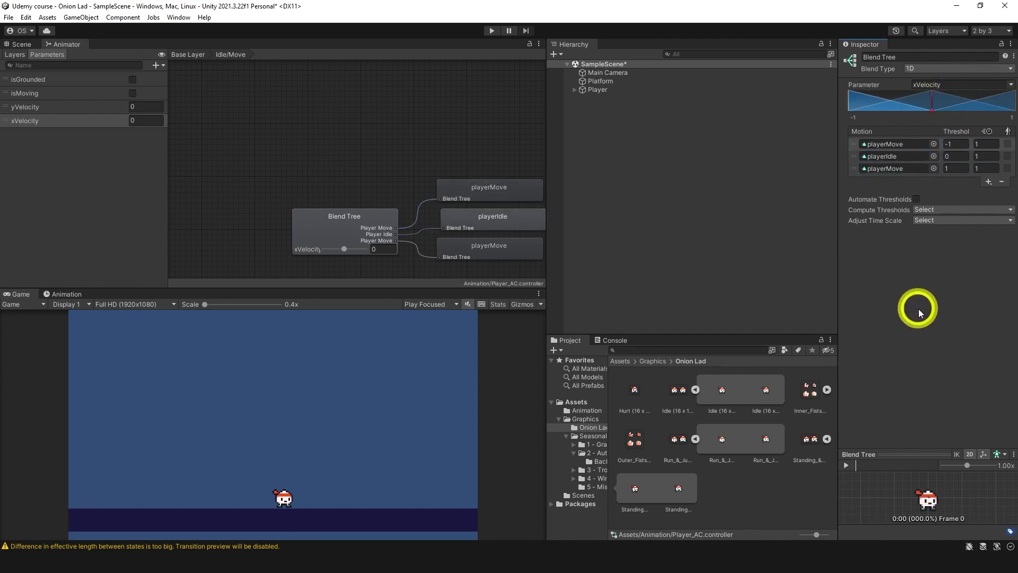
# - Enlarge the preview and play the Idle/Move blend tree at different xVelocity values to examine the blending
pyautogui.moveTo(386, 170); pyautogui.dragTo(366, 157, button='middle')
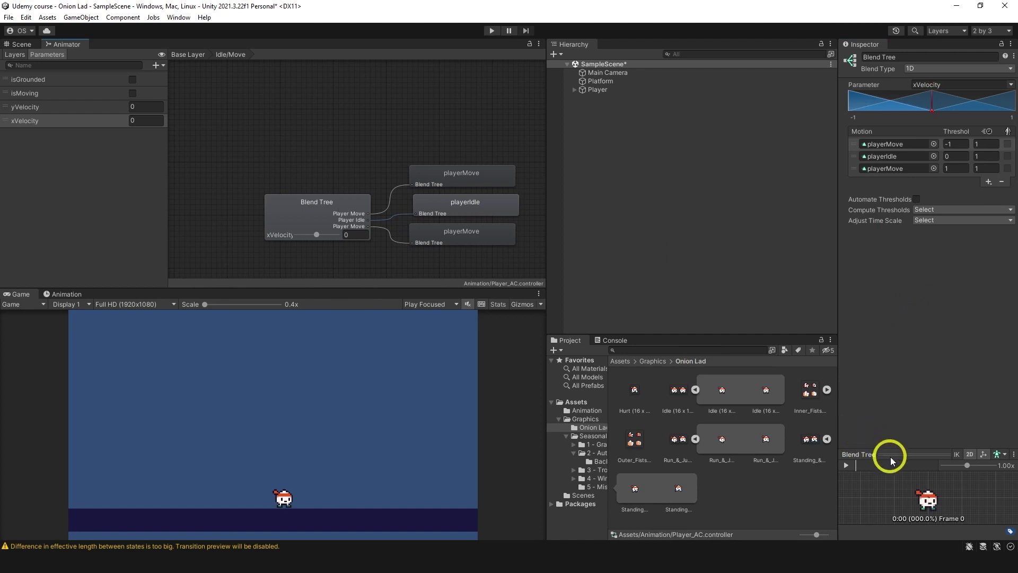
pyautogui.moveTo(900, 450); pyautogui.dragTo(900, 352)
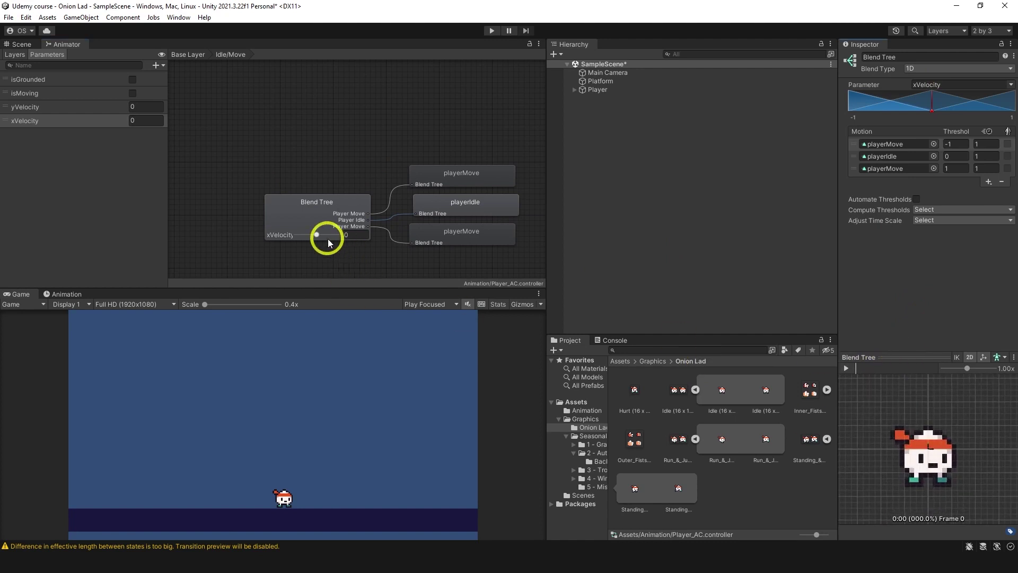
pyautogui.moveTo(318, 239); pyautogui.dragTo(336, 230)
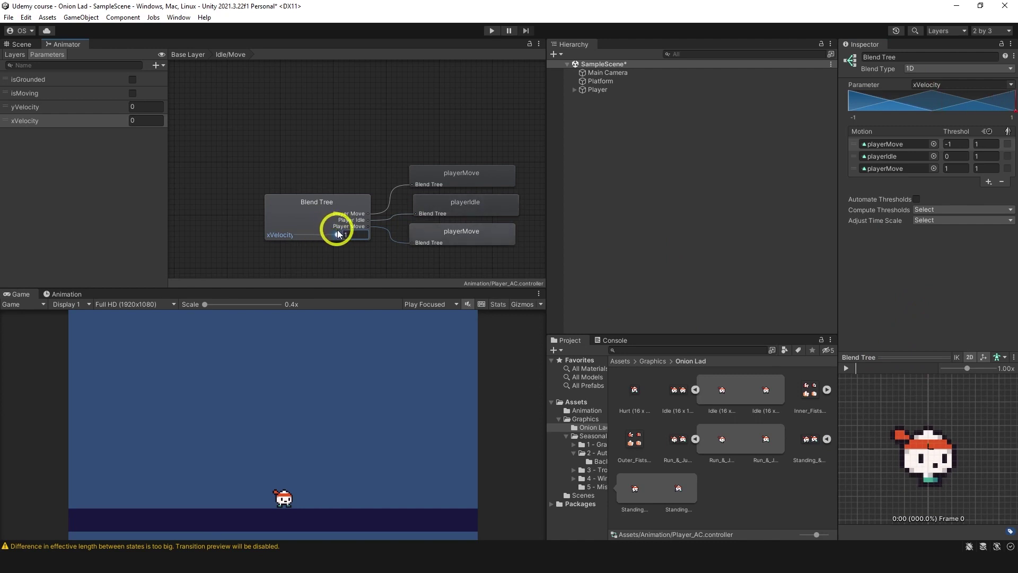
pyautogui.click(846, 368)
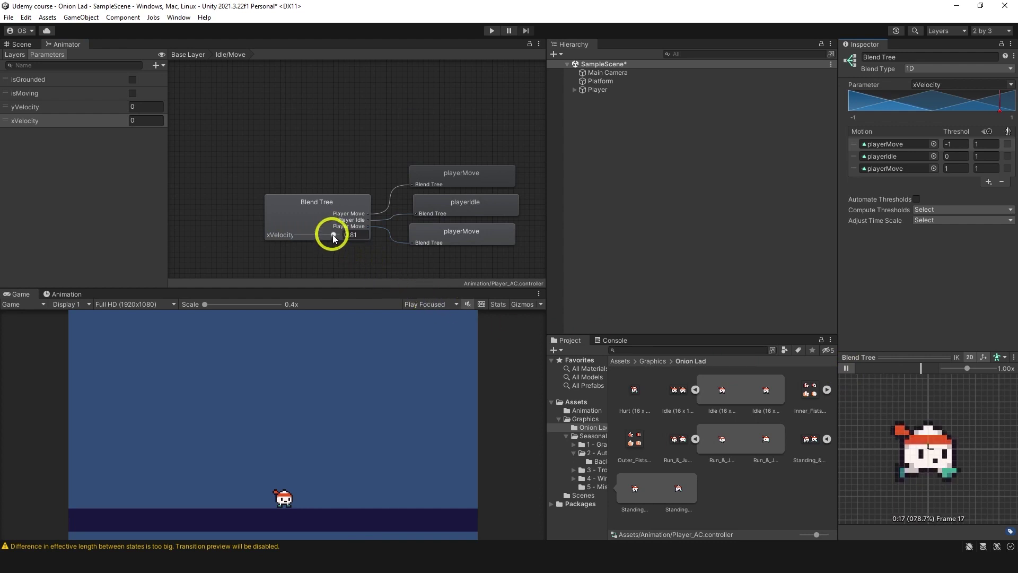
pyautogui.moveTo(334, 232); pyautogui.dragTo(323, 234)
pyautogui.click(360, 235)
pyautogui.press('BackSpace')
pyautogui.press('BackSpace')
pyautogui.press('BackSpace')
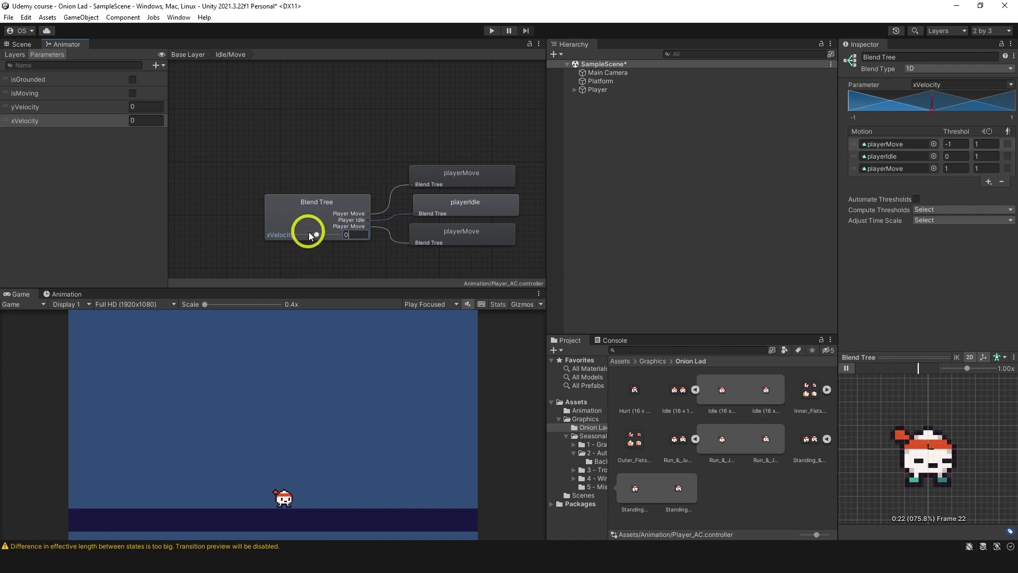
pyautogui.moveTo(316, 234)
pyautogui.mouseDown()
pyautogui.moveTo(280, 236)
pyautogui.moveTo(318, 234)
pyautogui.mouseUp()
pyautogui.click(650, 185)
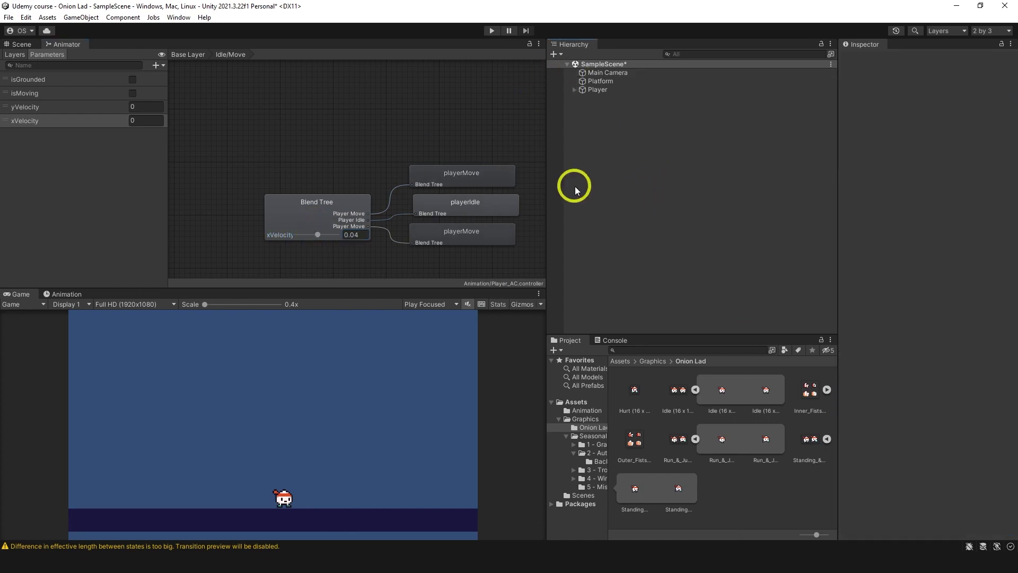
# - Return to the Base Layer, move Idle/Move beside Entry and set it as the layer default state
pyautogui.click(192, 55)
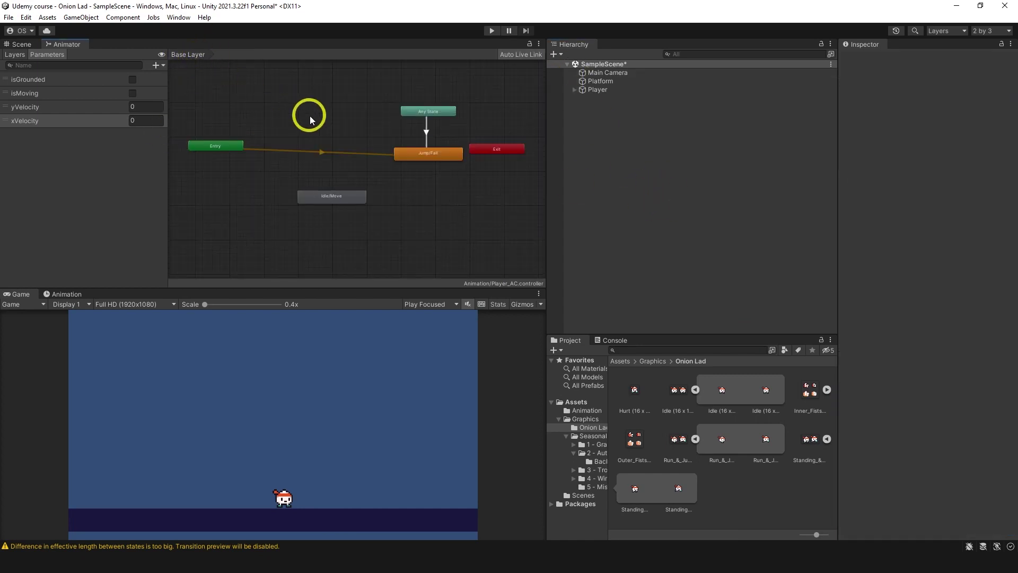
pyautogui.moveTo(334, 193); pyautogui.dragTo(320, 158)
pyautogui.rightClick(311, 170)
pyautogui.click(335, 185)
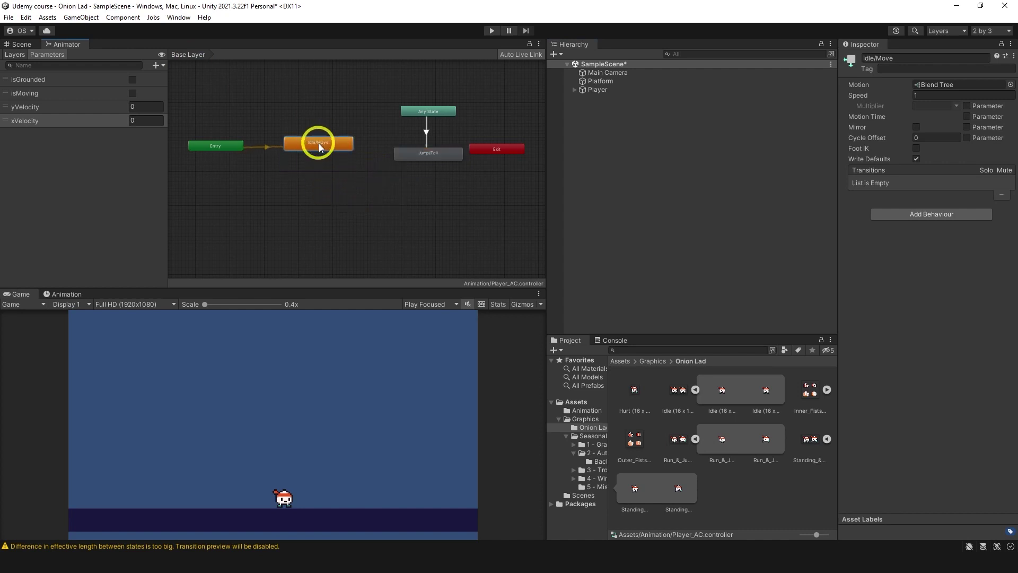
# - Delete the transition from Any State to Jump/Fall, and place the Jump/Fall state directly below Idle/Move
pyautogui.scroll(5, 319, 143)
pyautogui.click(476, 142)
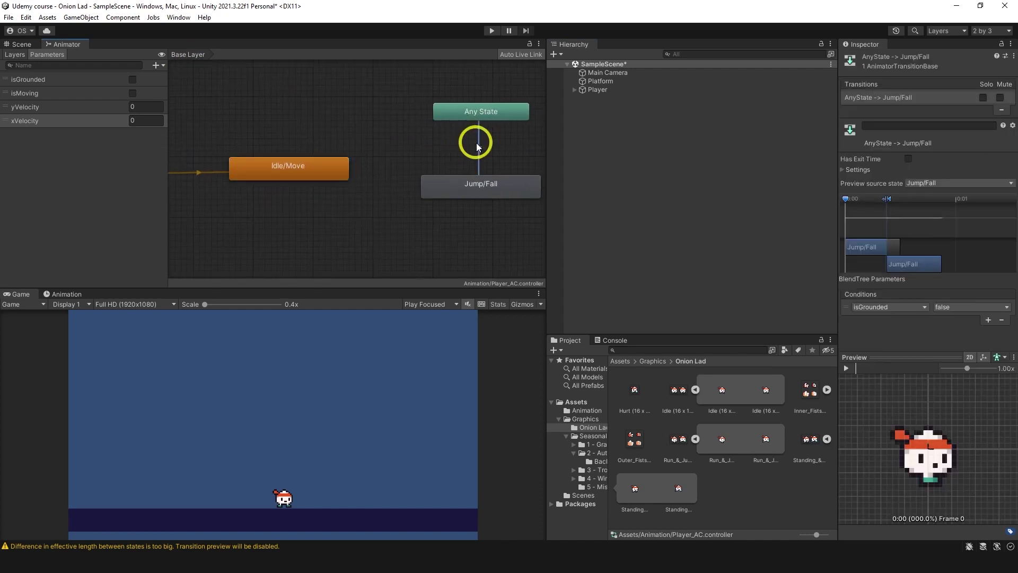
pyautogui.moveTo(482, 119); pyautogui.dragTo(464, 87)
pyautogui.moveTo(494, 195); pyautogui.dragTo(495, 176)
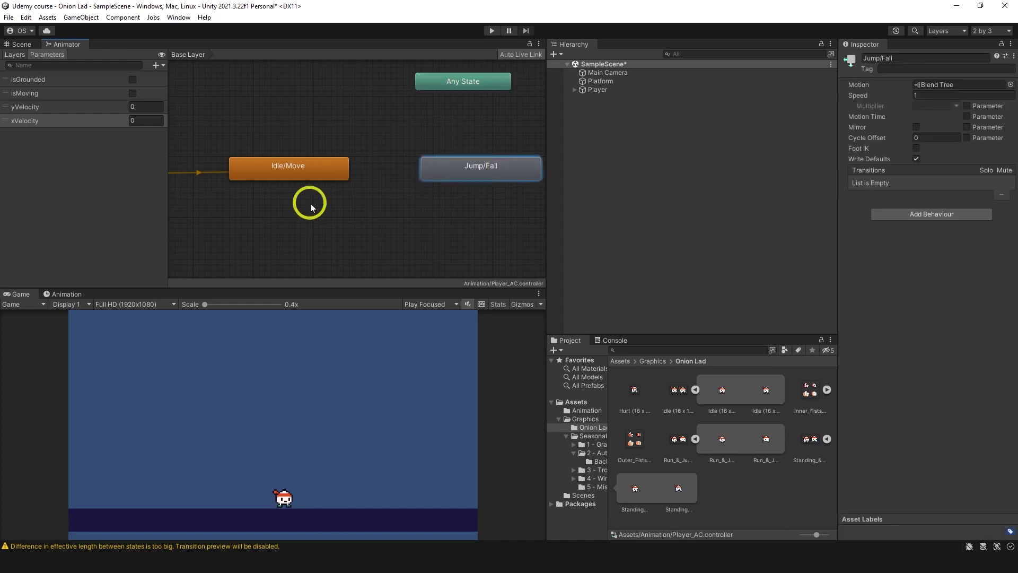
pyautogui.scroll(-2, 312, 207)
pyautogui.moveTo(338, 167); pyautogui.dragTo(316, 168)
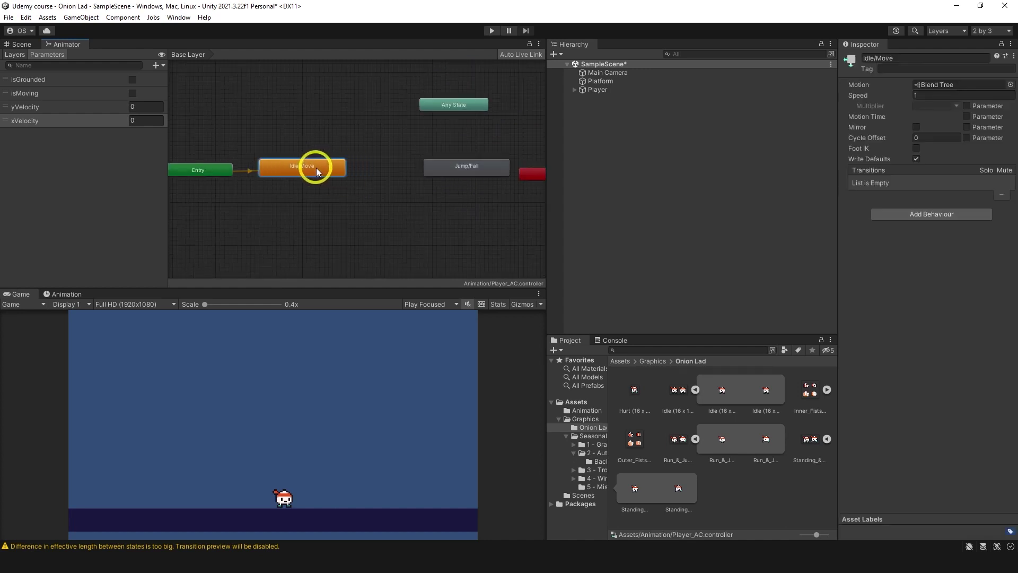
pyautogui.moveTo(457, 166); pyautogui.dragTo(295, 215)
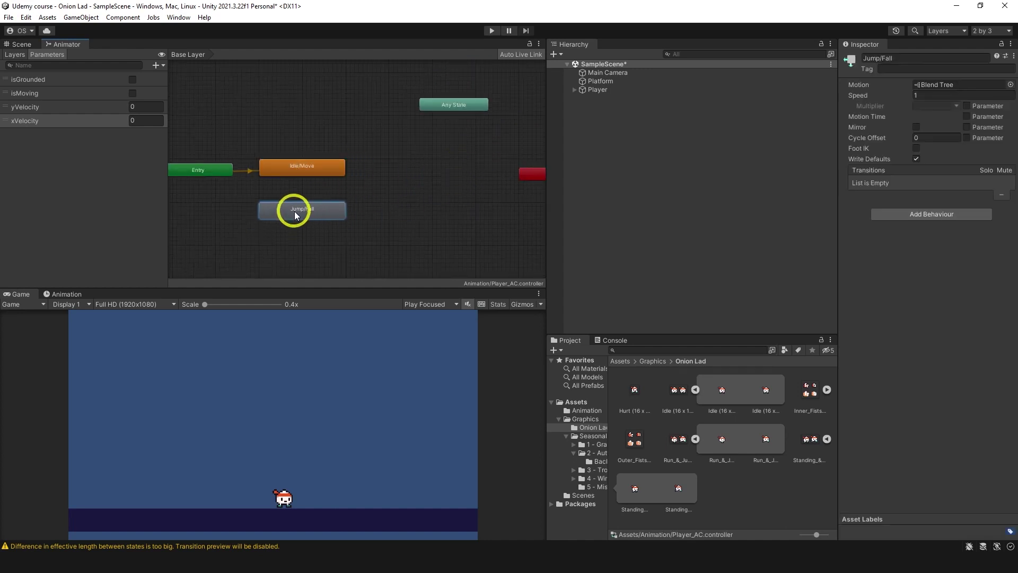
pyautogui.scroll(3, 302, 191)
# - Delete the isMoving parameter from the animator controller
pyautogui.click(225, 152)
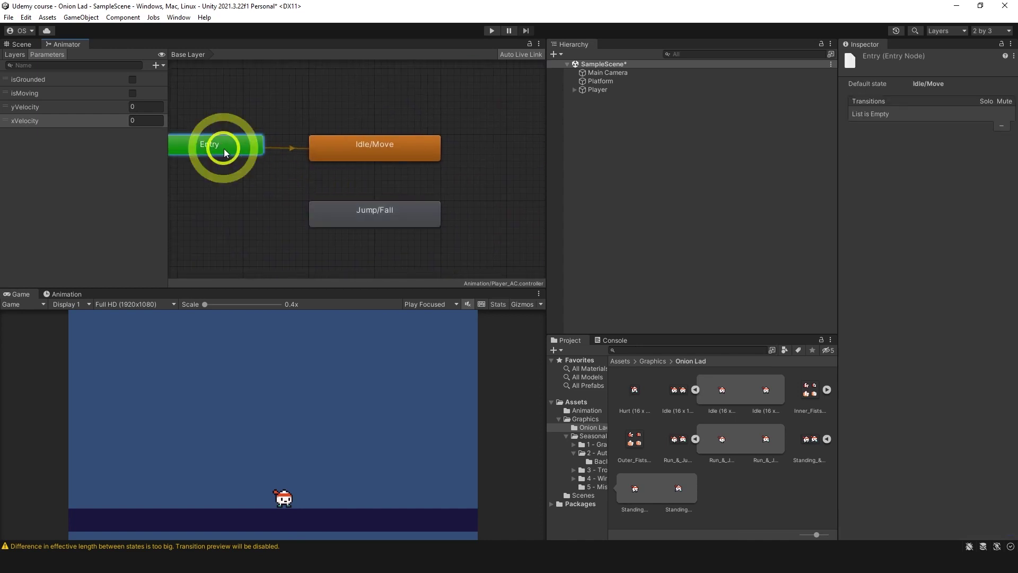
pyautogui.click(66, 94)
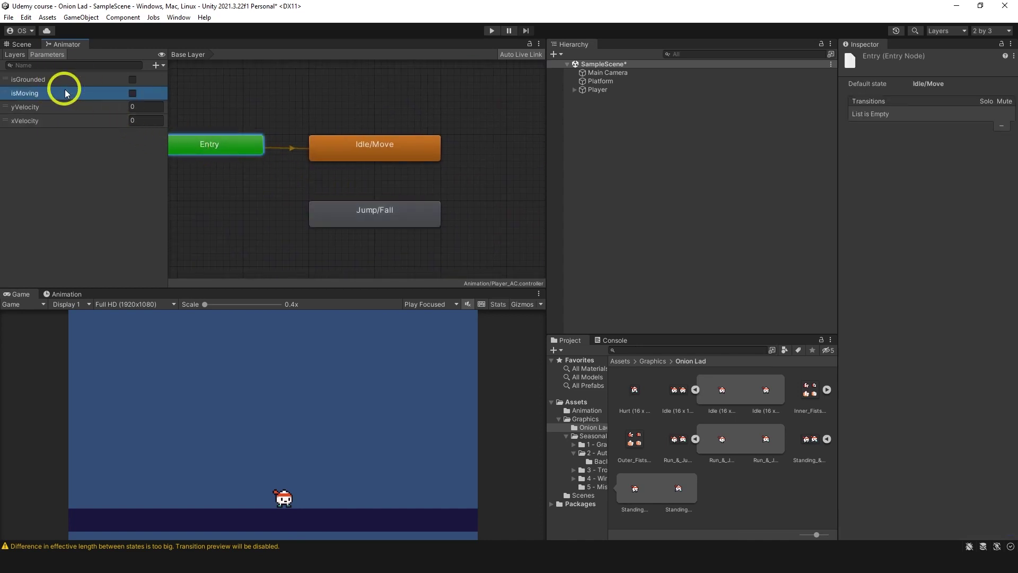
pyautogui.press('Delete')
# - Create a transition from Idle/Move to Jump/Fall with the condition isGrounded false
pyautogui.rightClick(342, 141)
pyautogui.click(375, 150)
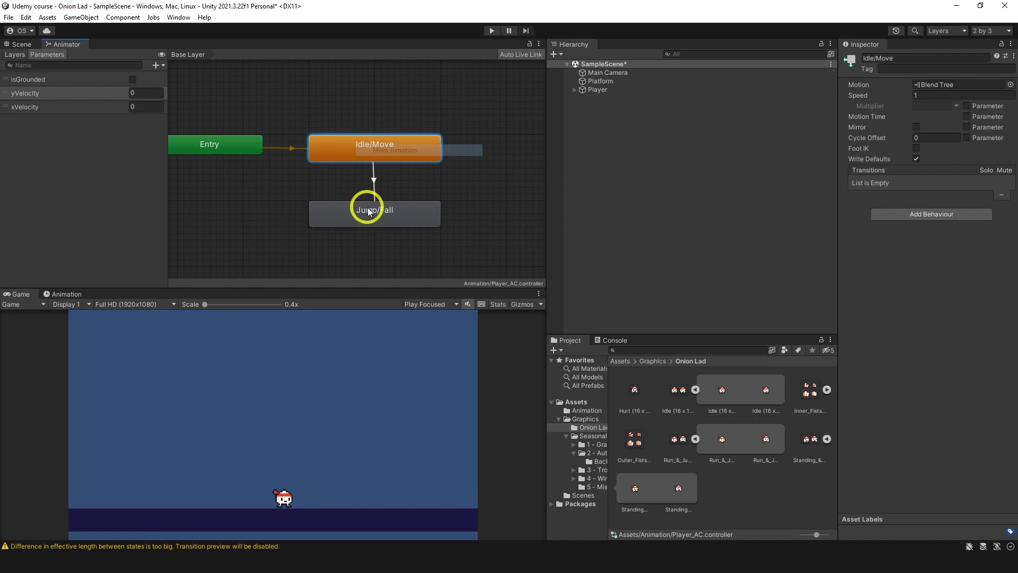
pyautogui.click(370, 213)
pyautogui.click(987, 301)
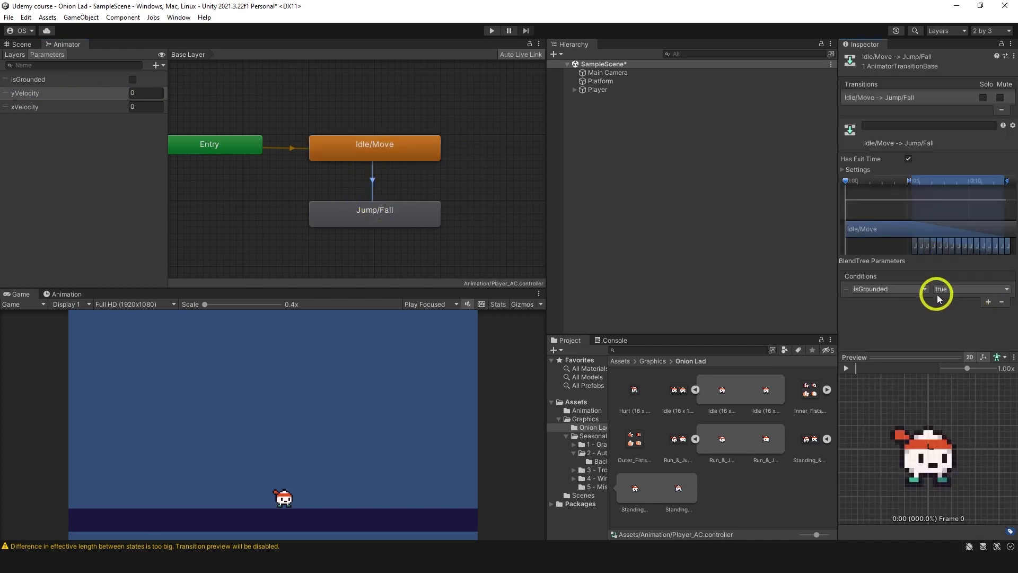
pyautogui.click(950, 290)
pyautogui.click(951, 312)
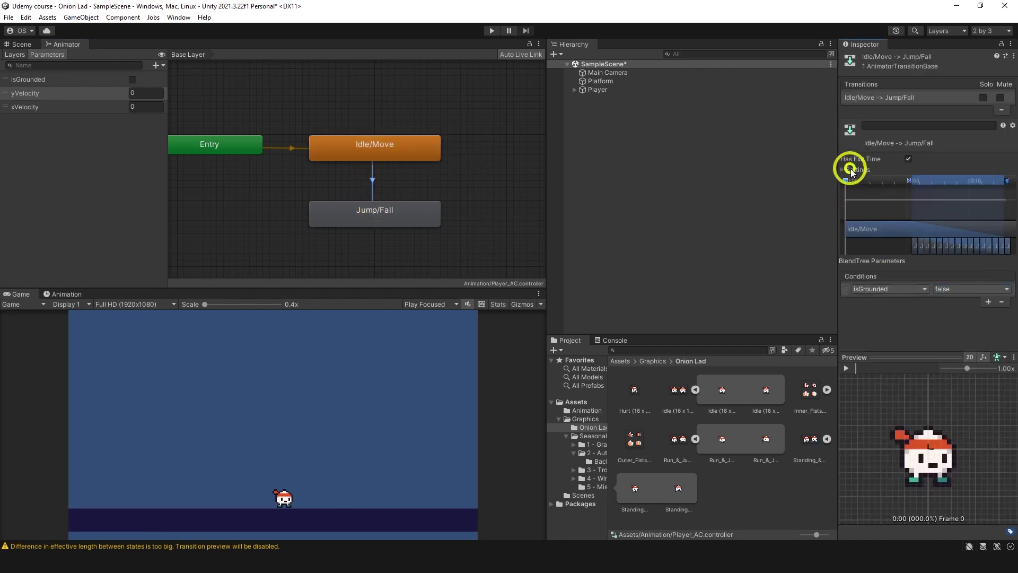
# - Turn off Has Exit Time on the Idle/Move to Jump/Fall transition and set its transition duration to 0
pyautogui.click(851, 170)
pyautogui.click(908, 159)
pyautogui.click(930, 202)
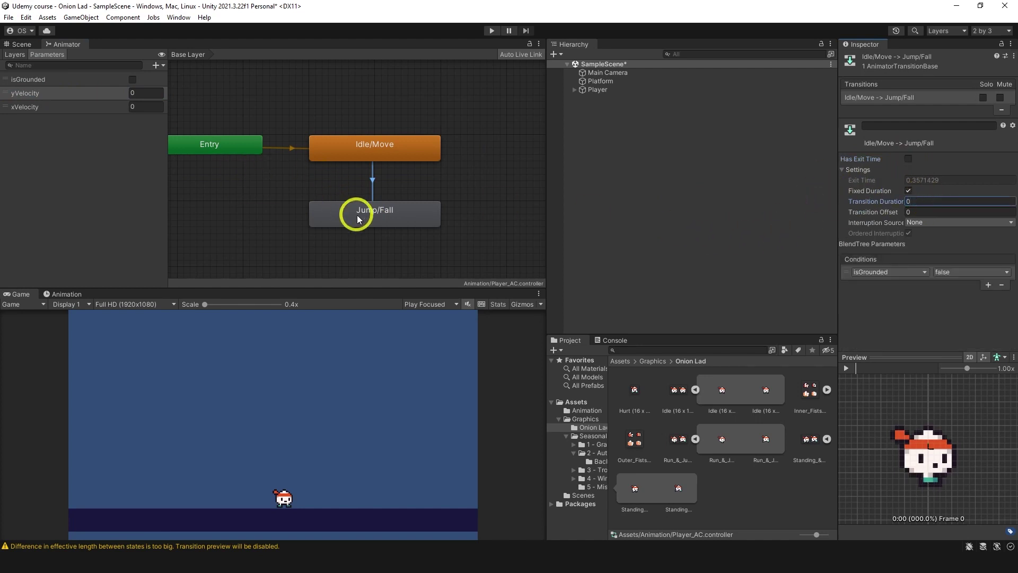
# - Create a transition from Jump/Fall back to Idle/Move and select it to show its settings
pyautogui.rightClick(371, 217)
pyautogui.click(398, 222)
pyautogui.click(357, 148)
pyautogui.click(377, 182)
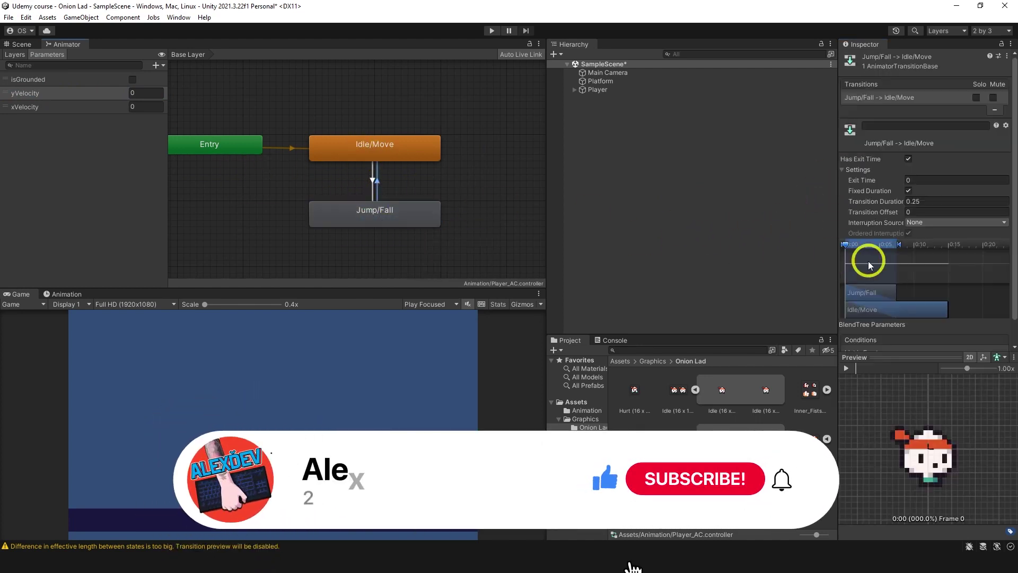
# - Give the Jump/Fall to Idle/Move transition no exit time, a transition duration of 0 and the condition isGrounded true
pyautogui.click(909, 159)
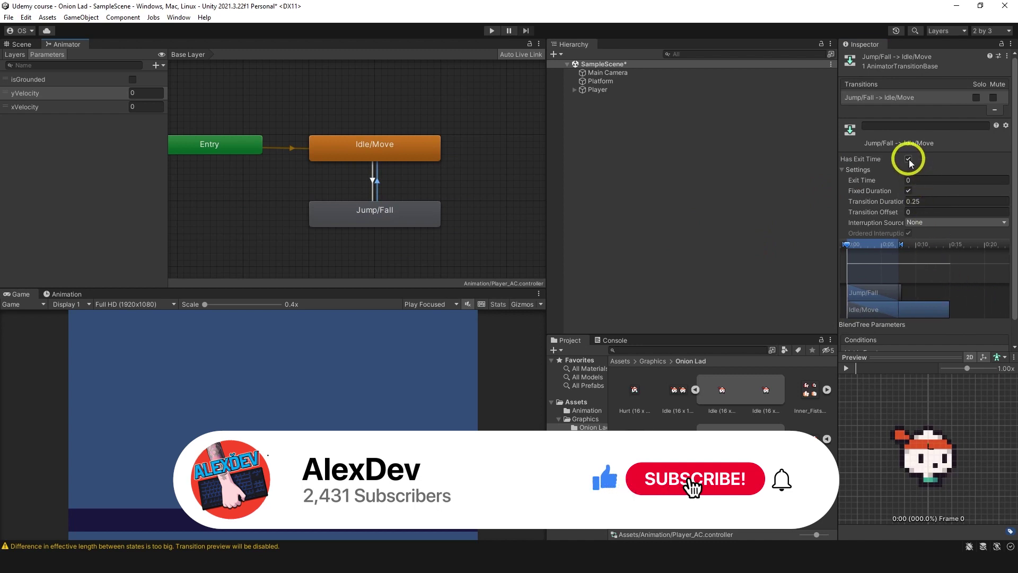
pyautogui.click(927, 201)
pyautogui.write('0')
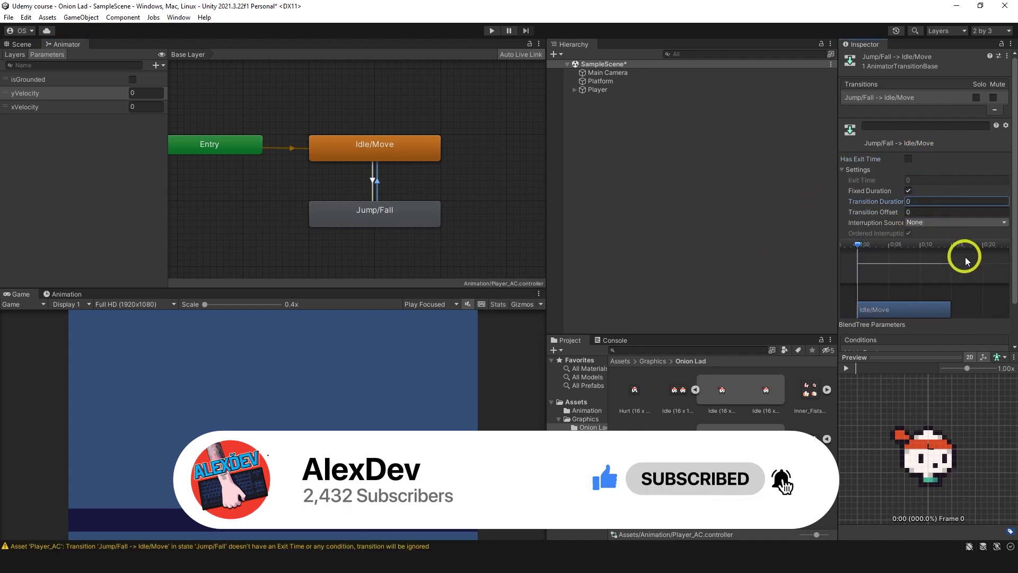
pyautogui.scroll(-3, 1011, 307)
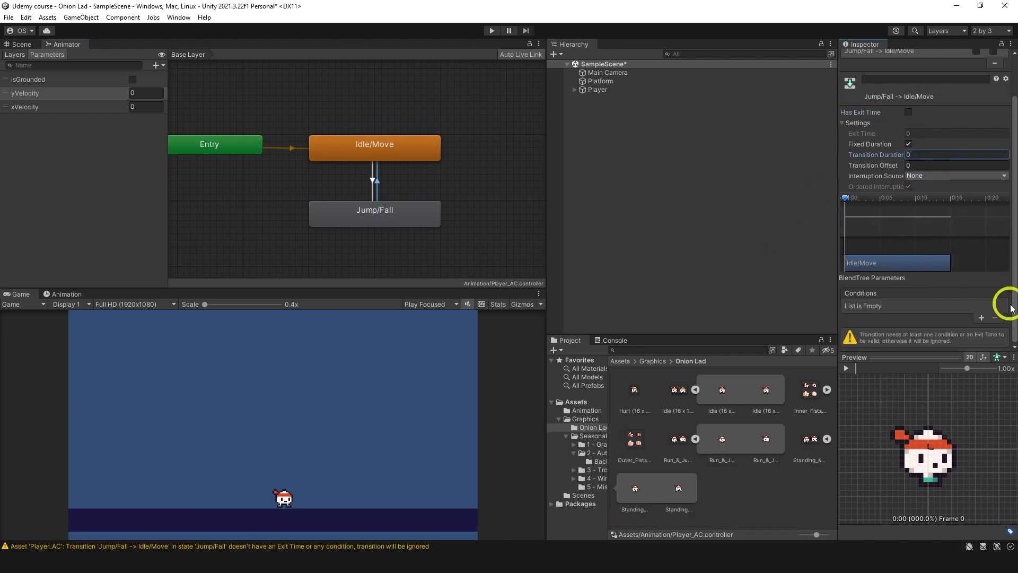
pyautogui.click(981, 319)
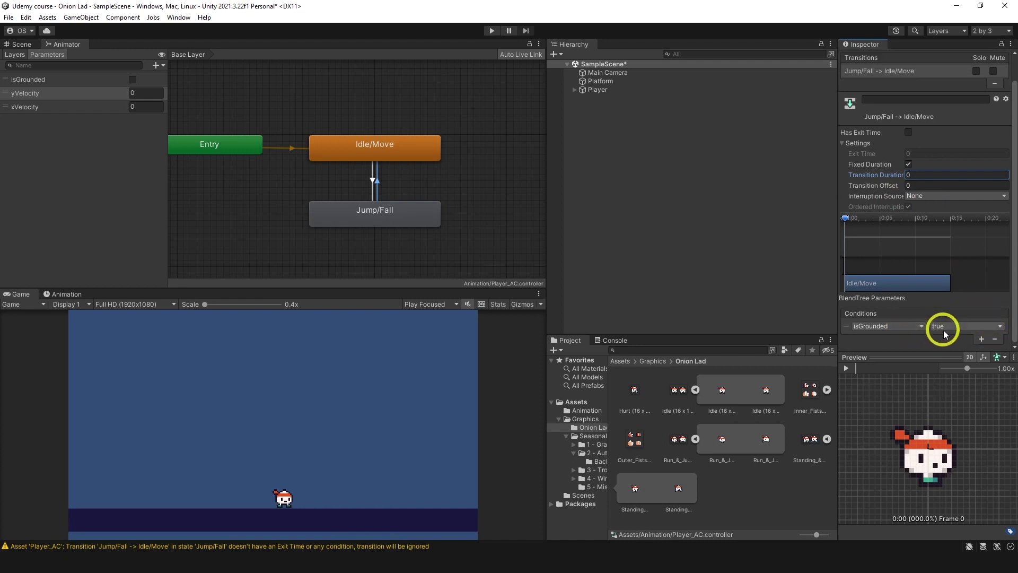
# - Compare the isGrounded conditions of the two transitions between Idle/Move and Jump/Fall
pyautogui.click(377, 184)
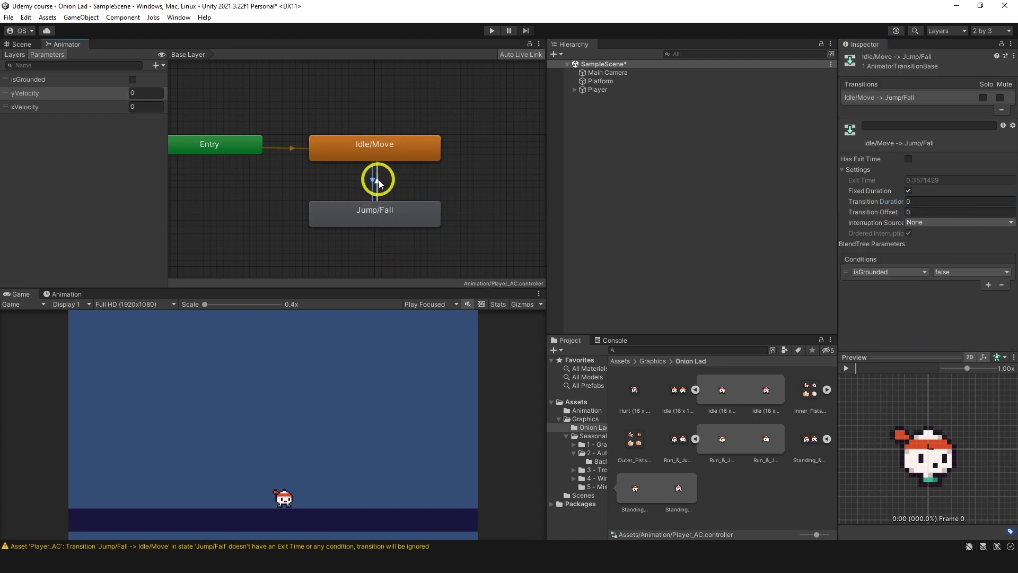
pyautogui.click(377, 183)
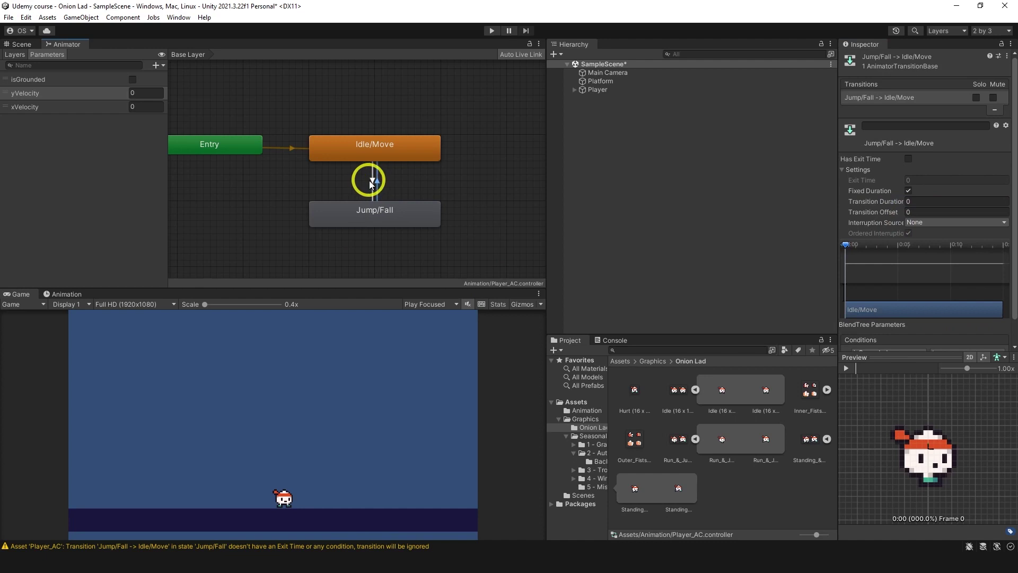
pyautogui.click(370, 182)
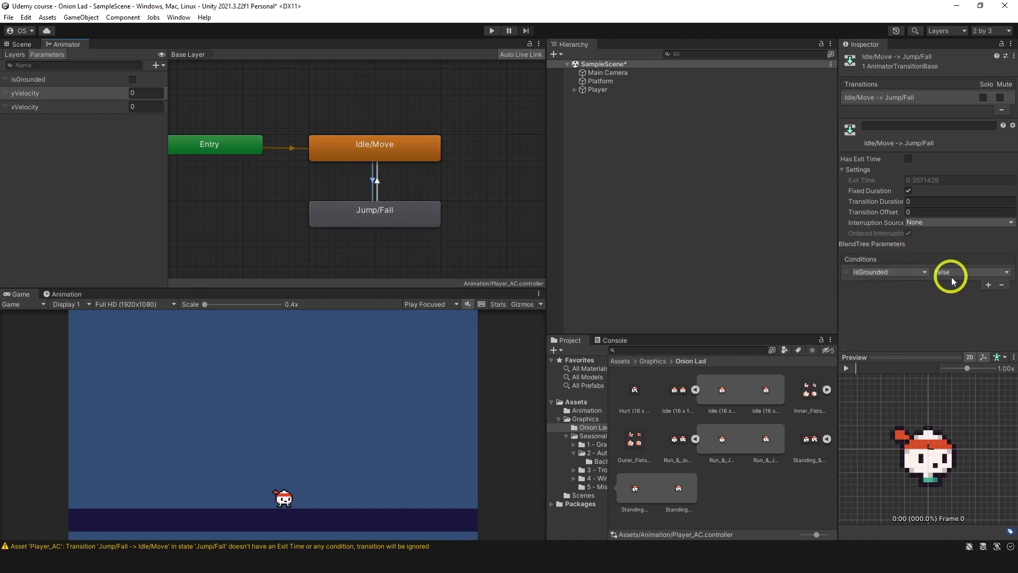
pyautogui.click(379, 181)
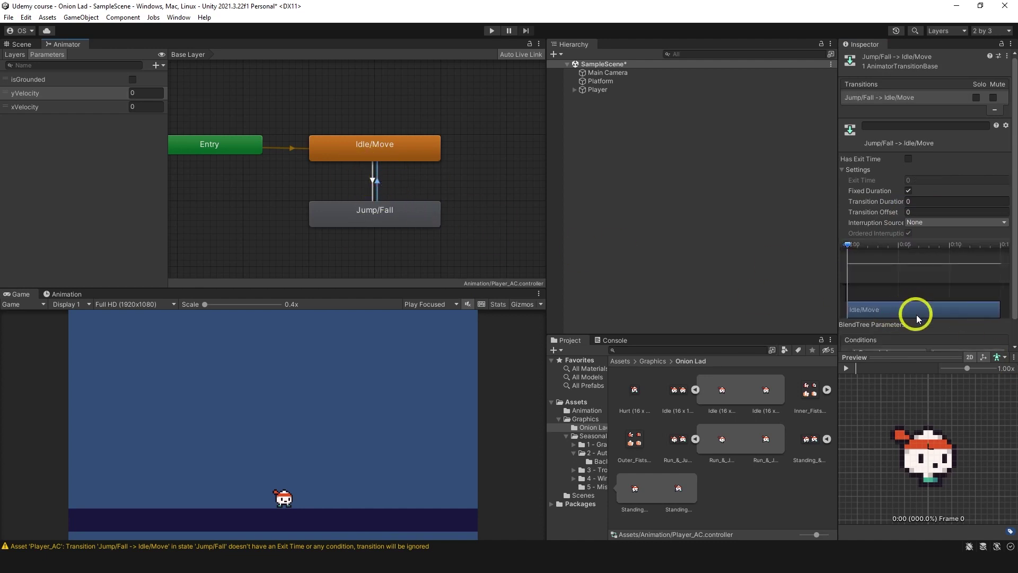
pyautogui.scroll(-2, 917, 318)
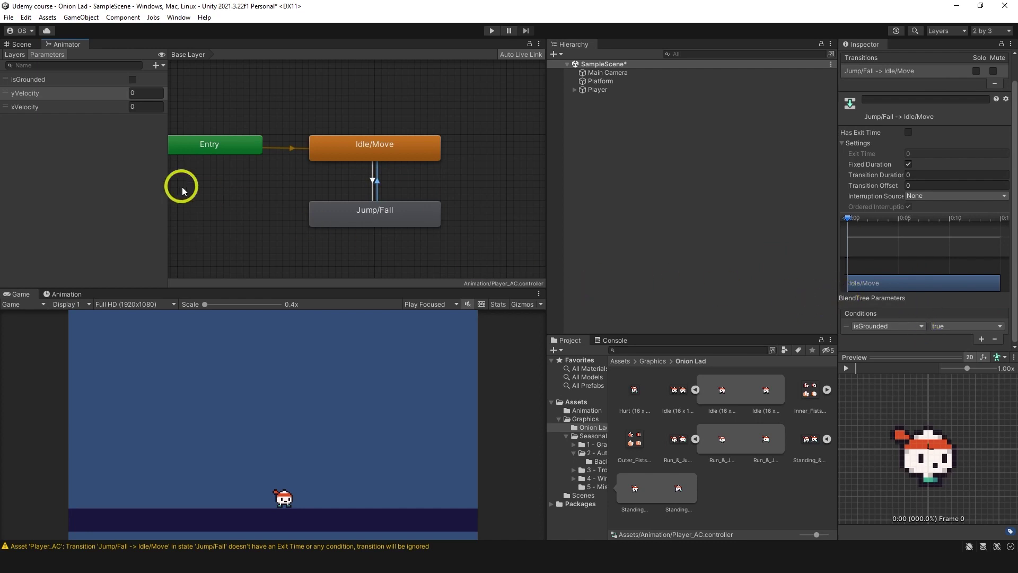
# - Switch to the MoveController script in Visual Studio and remove the two isMoving lines from AnimationControllers
pyautogui.click(43, 111)
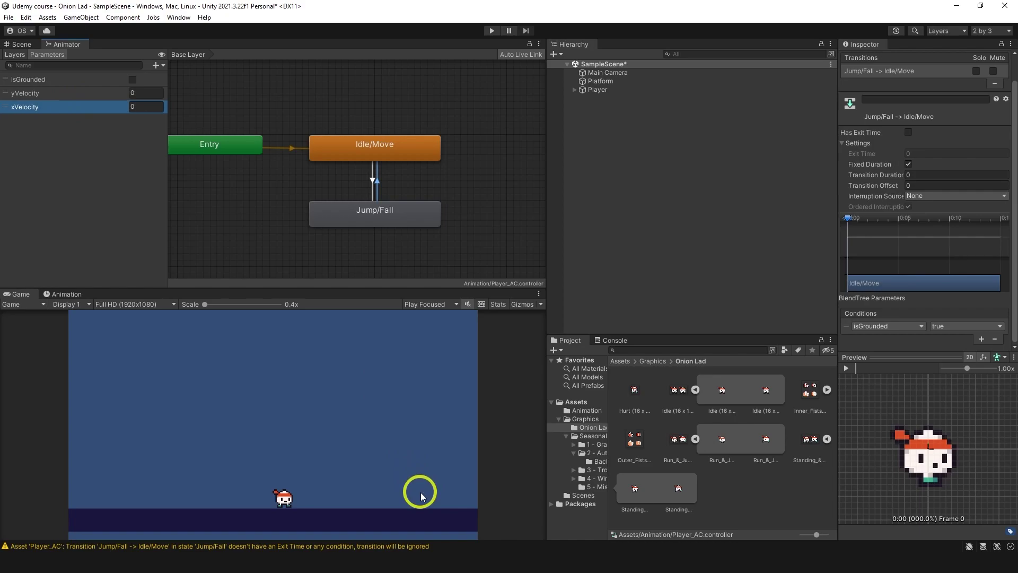
pyautogui.moveTo(432, 546)
pyautogui.click(391, 500)
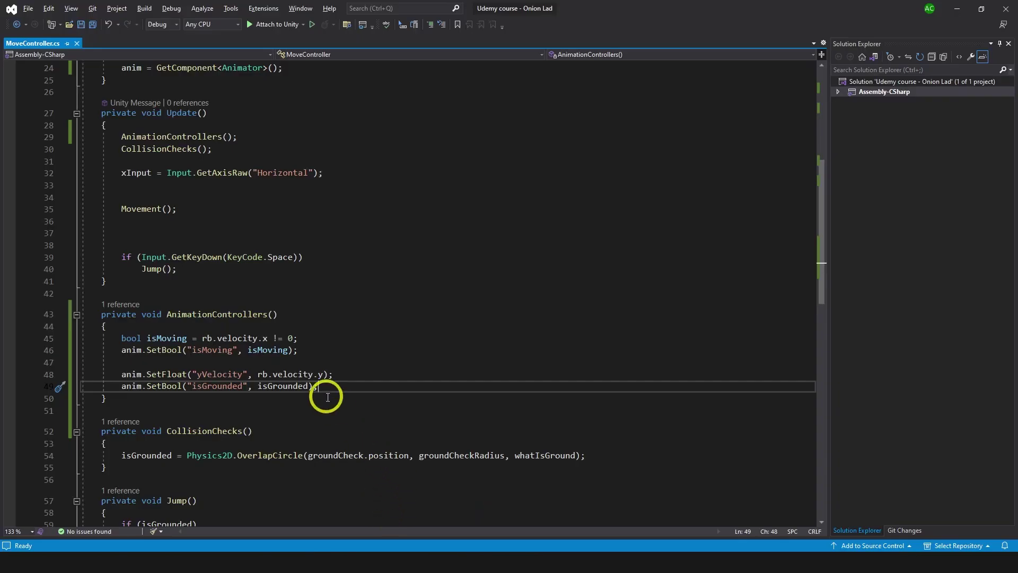
pyautogui.click(344, 349)
pyautogui.hotkey('shift', 'Up')
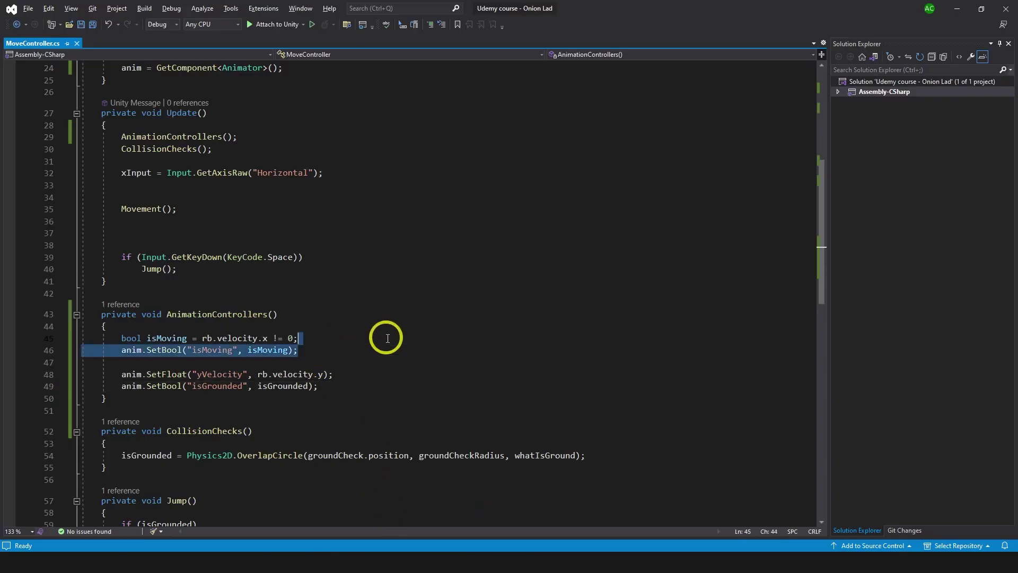
pyautogui.hotkey('shift', 'Home')
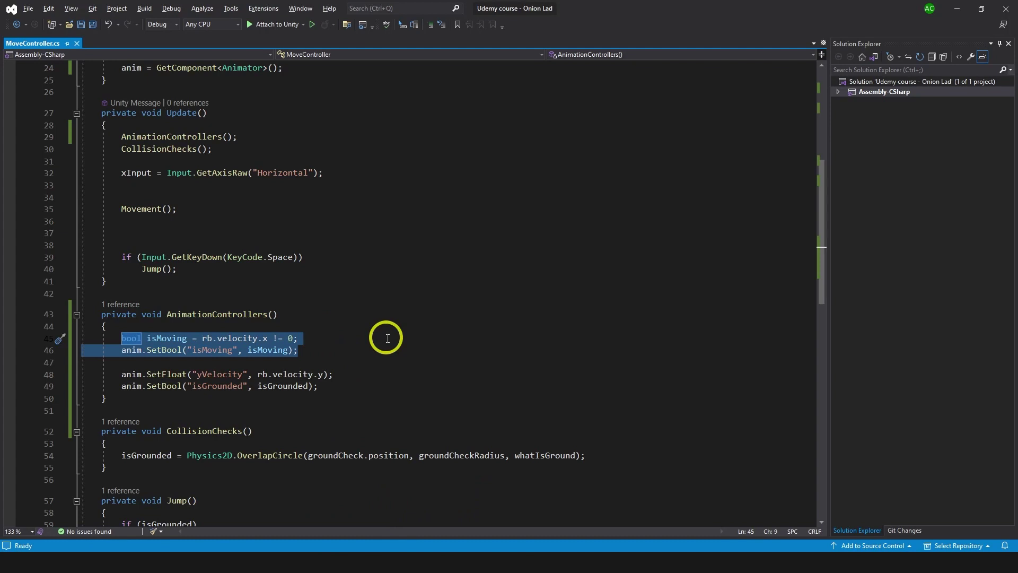
pyautogui.hotkey('ctrl', 'x')
# - Add anim.SetFloat("xVelocity", rb.velocity.x); as the first line of AnimationControllers and save the script
pyautogui.write('anim.SetFloat("')
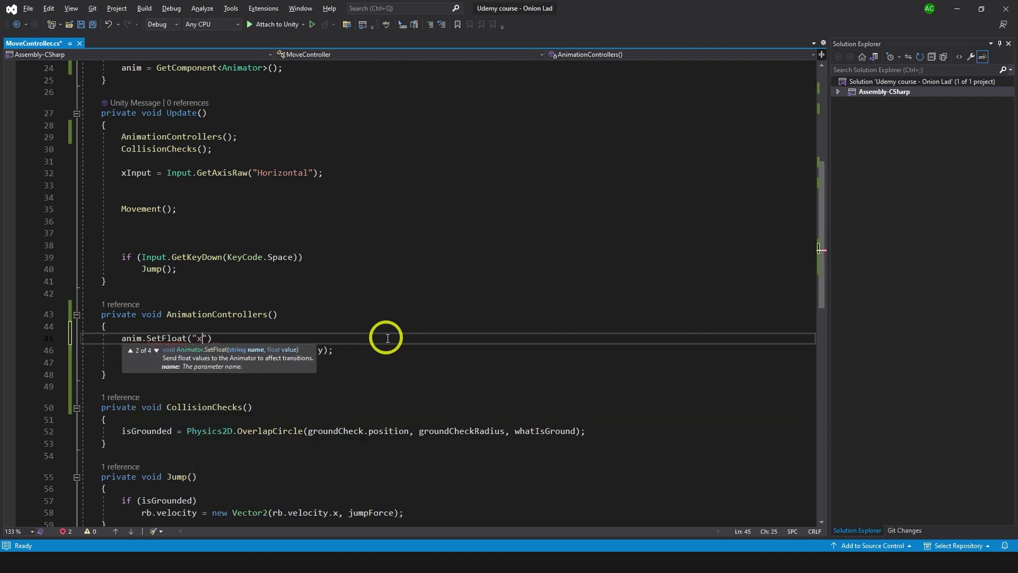
pyautogui.write('xVelocity", rb.velocity.x);')
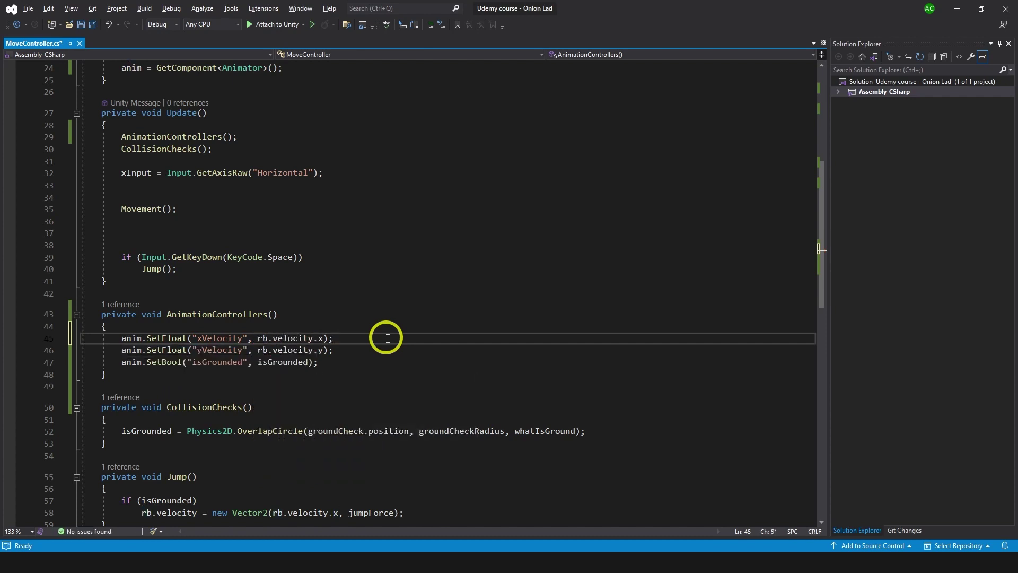
pyautogui.hotkey('ctrl', 's')
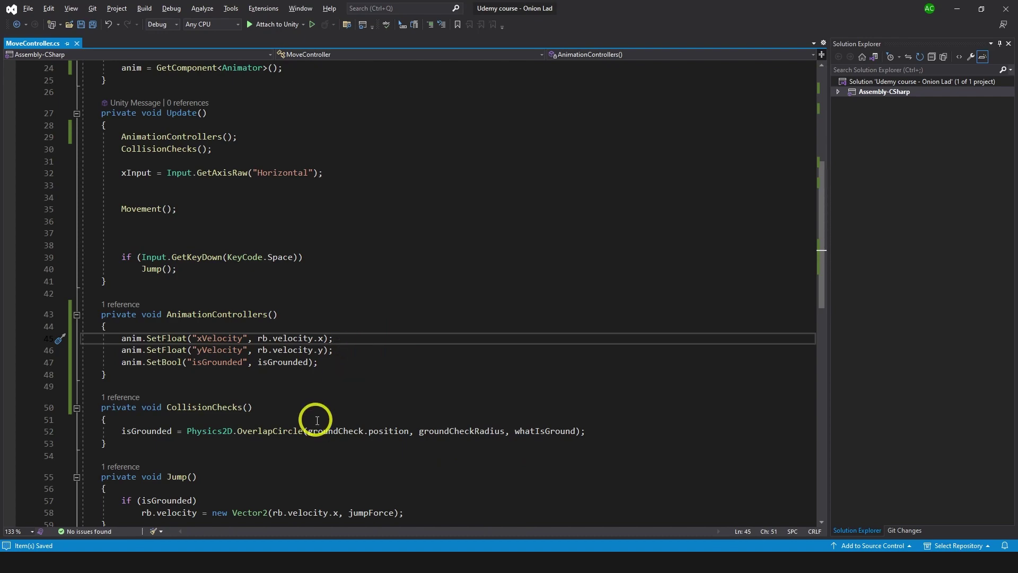
# - Return to the Onion Lad project in Unity and play the game, running and jumping both ways to test the animations
pyautogui.moveTo(376, 556)
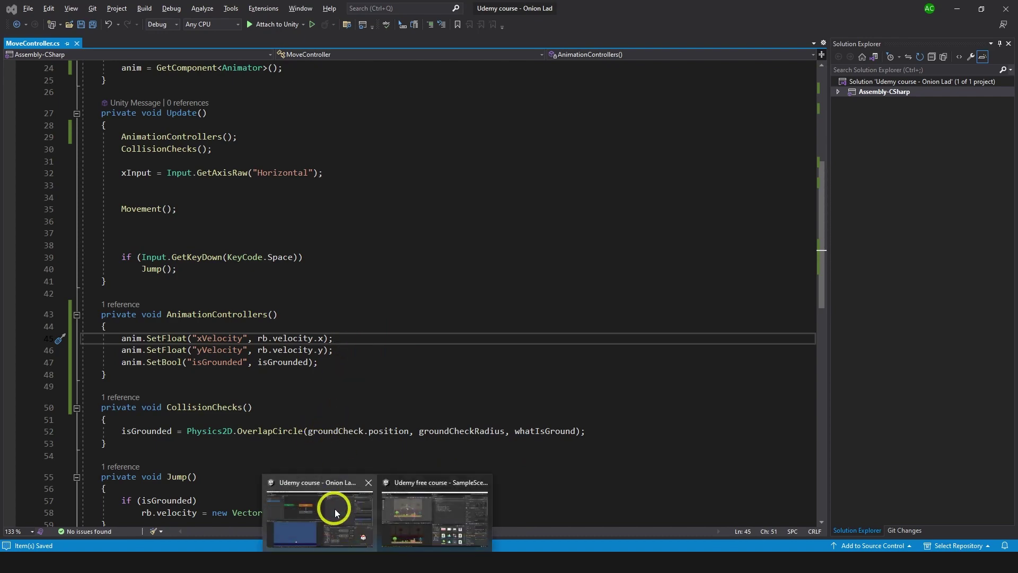
pyautogui.click(424, 443)
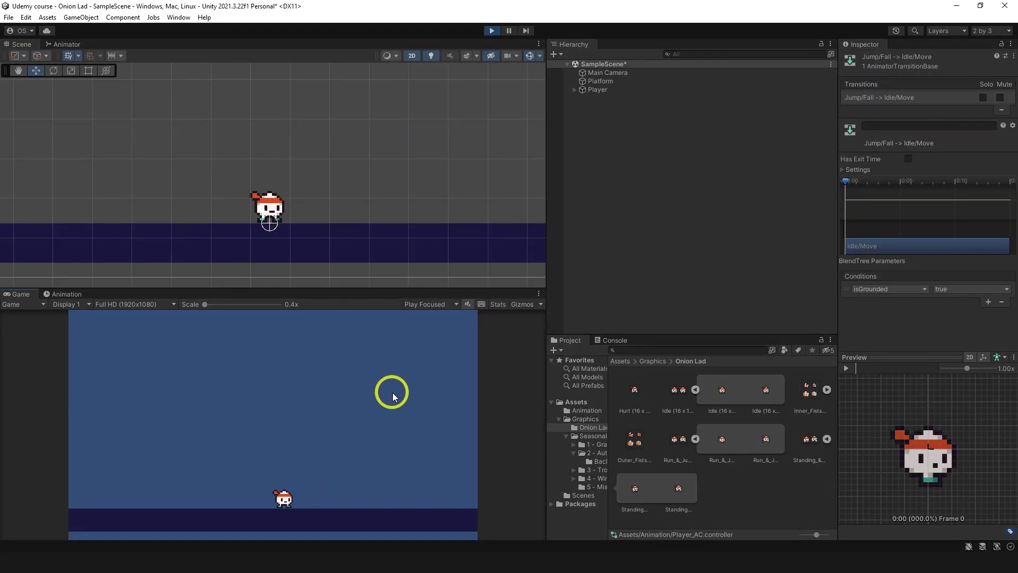
pyautogui.press('Right')
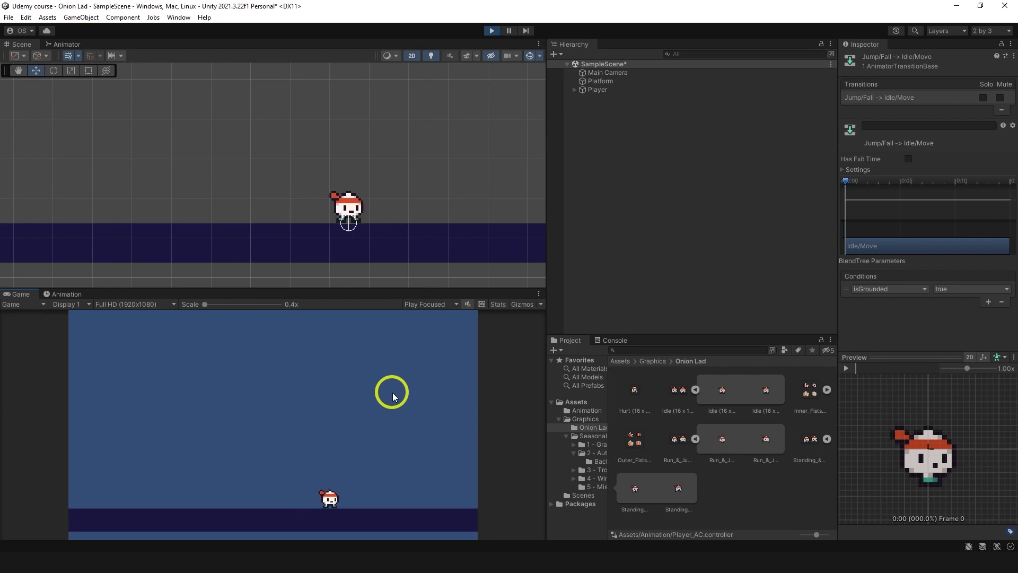
pyautogui.press('space')
pyautogui.press('Right')
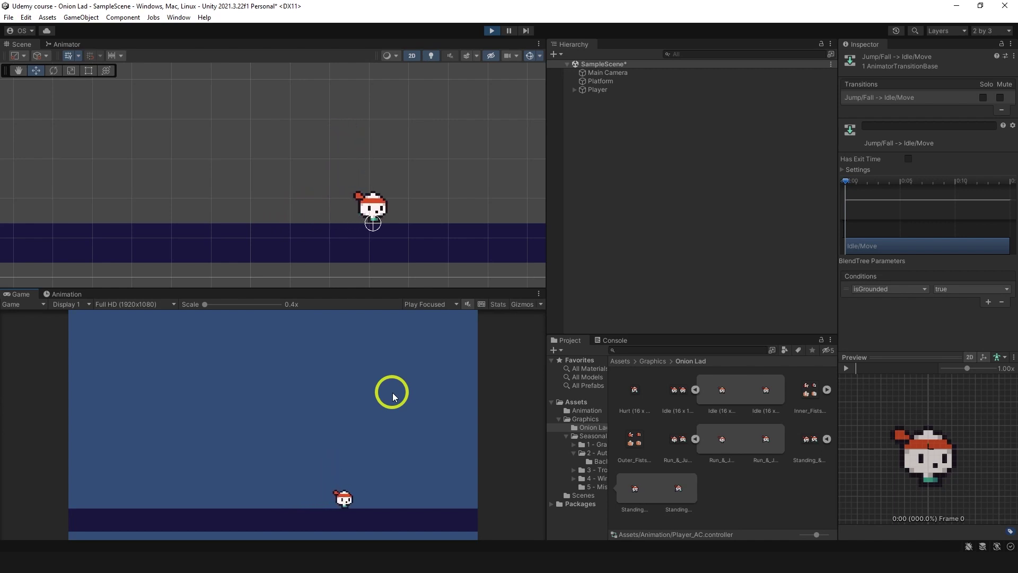
pyautogui.press('space')
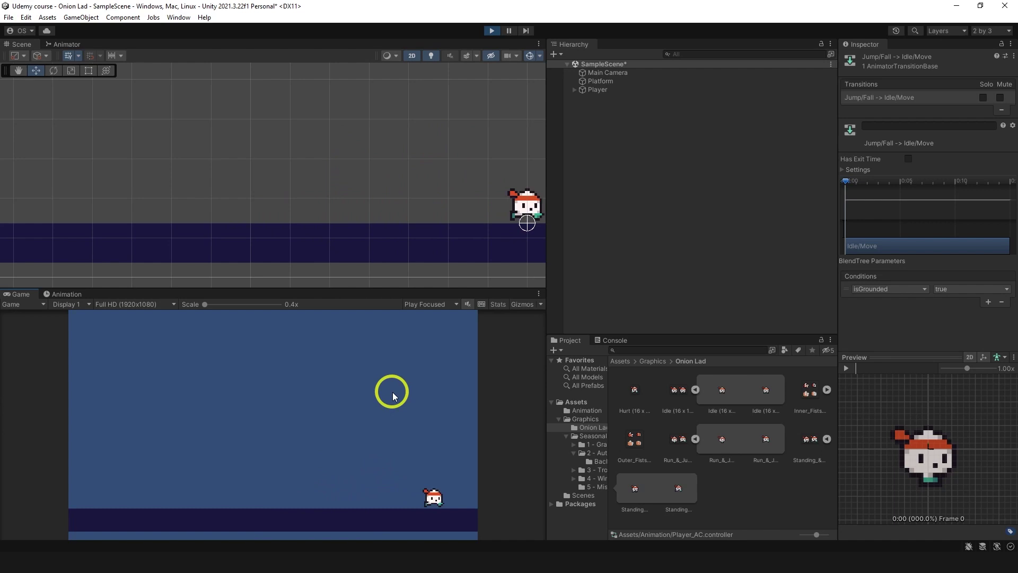
pyautogui.press('Left')
pyautogui.press('space')
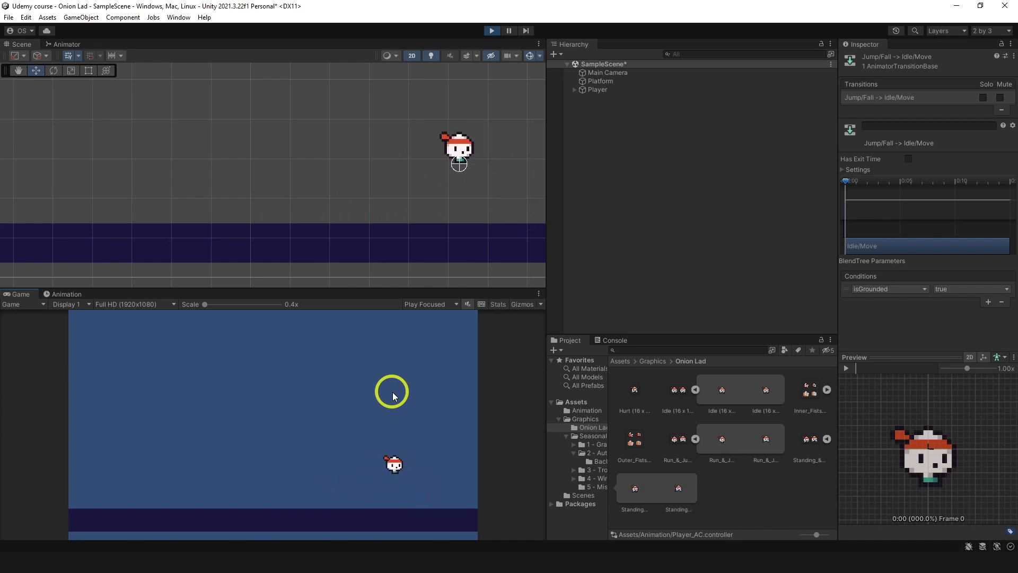
pyautogui.press('Left')
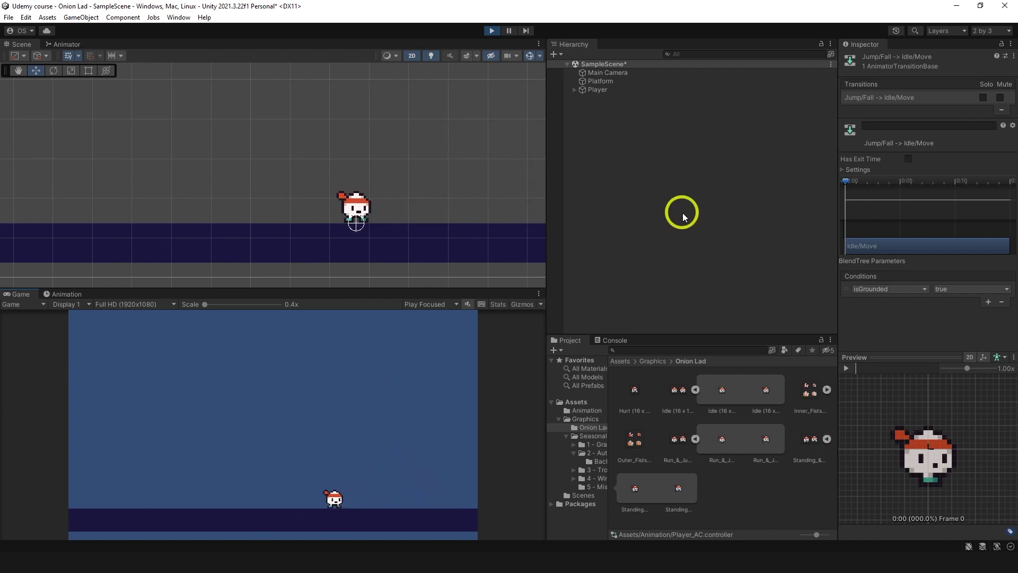
# - Return to the top-level Assets folder, select the Player, and test its movement in both directions in the running game
pyautogui.click(620, 362)
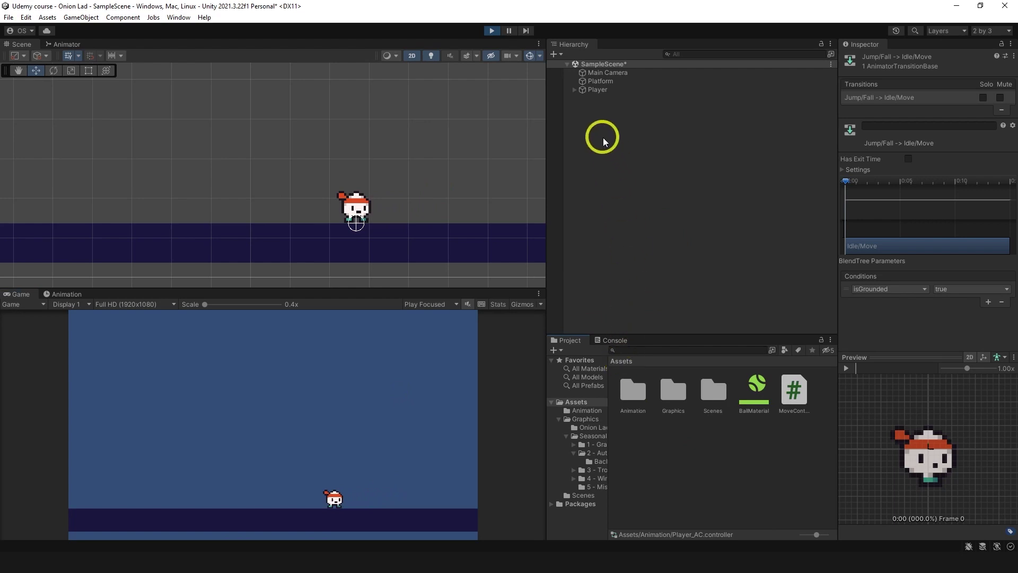
pyautogui.click(599, 89)
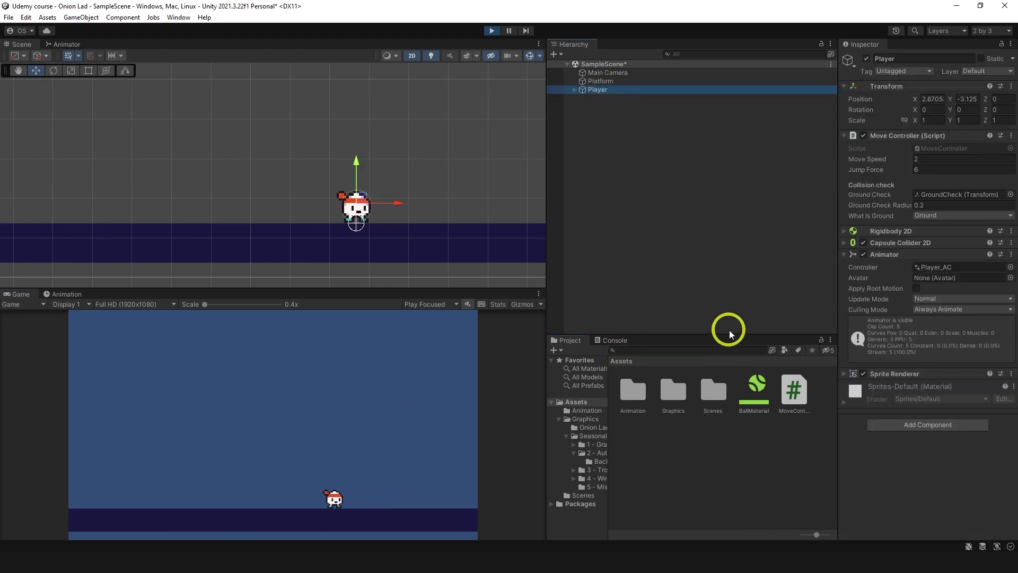
pyautogui.click(383, 416)
pyautogui.press('Left')
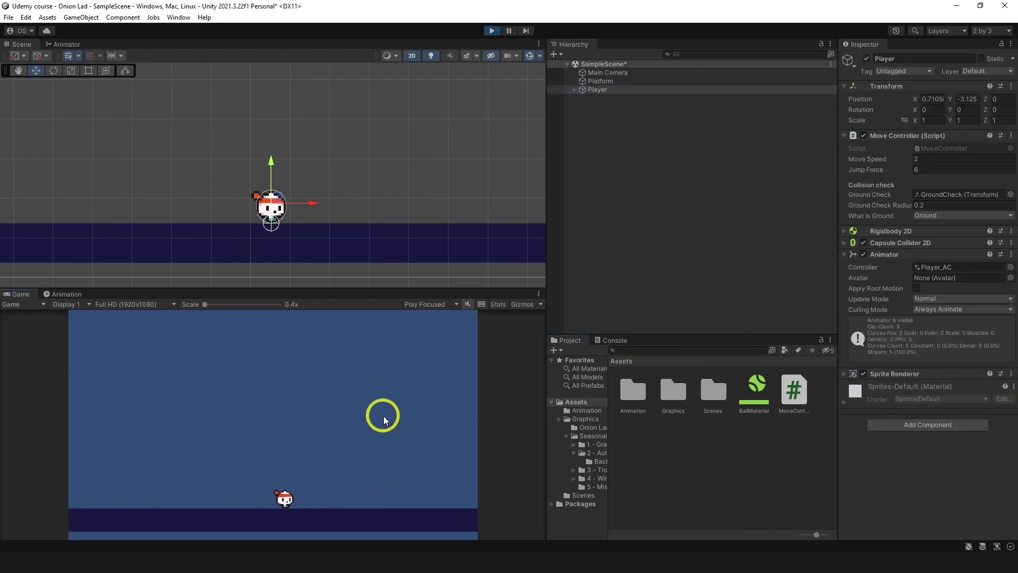
pyautogui.press('Right')
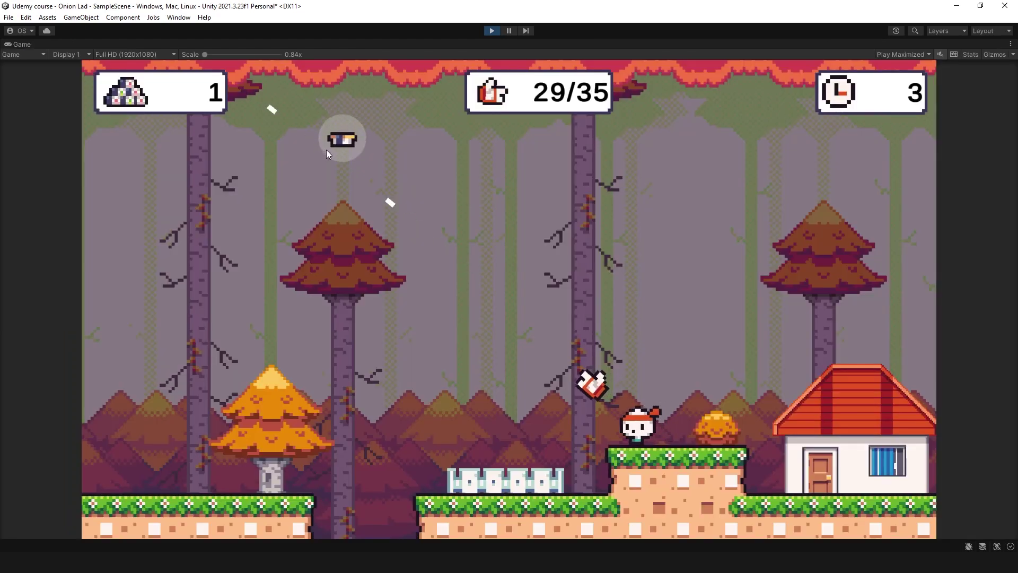
# - Play the forest level in the maximized Game view, running both ways and jumping around the raised grass block
pyautogui.press('space')
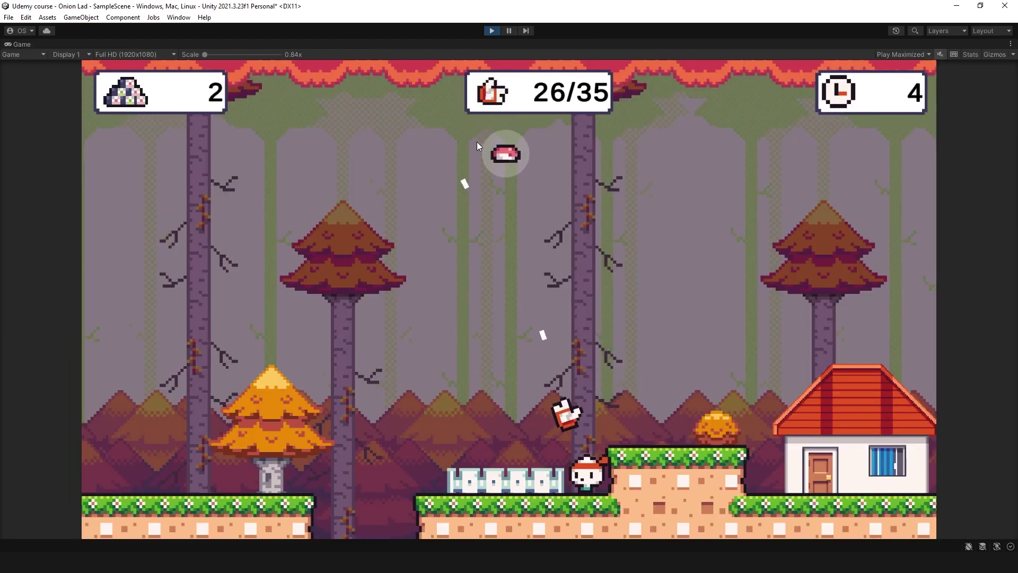
pyautogui.press('Right')
pyautogui.press('space')
pyautogui.press('Left')
pyautogui.press('space')
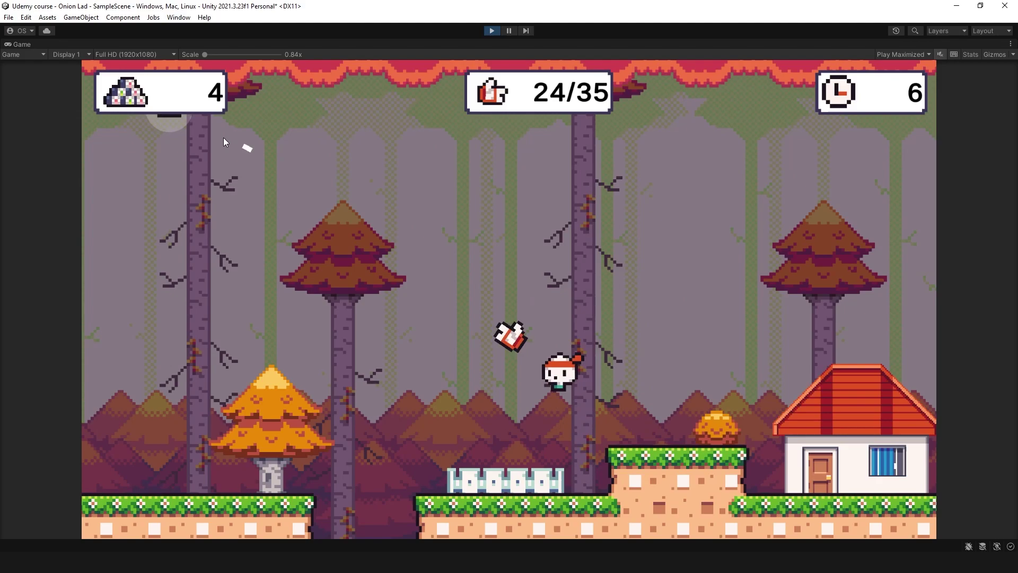
pyautogui.press('Right')
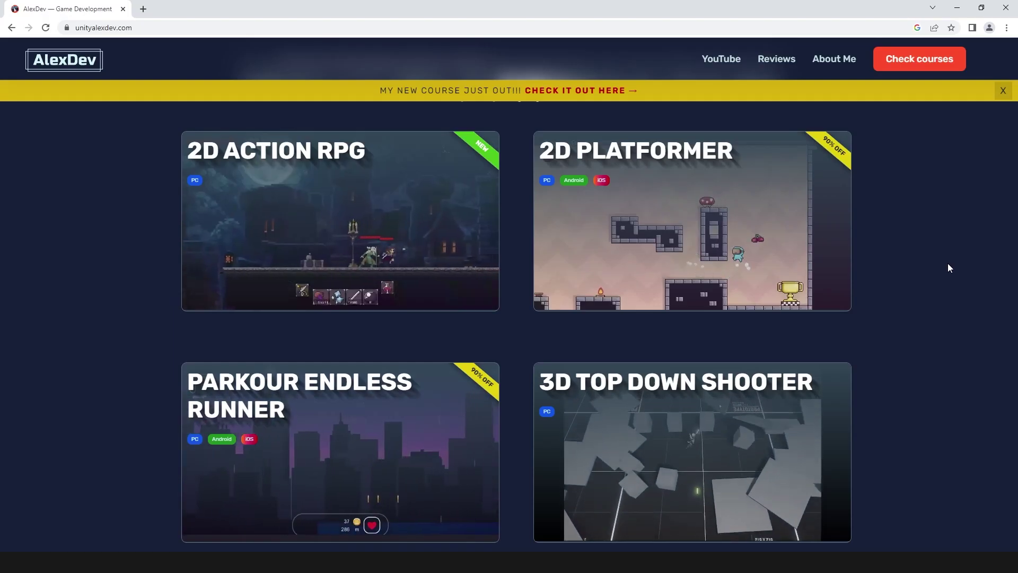